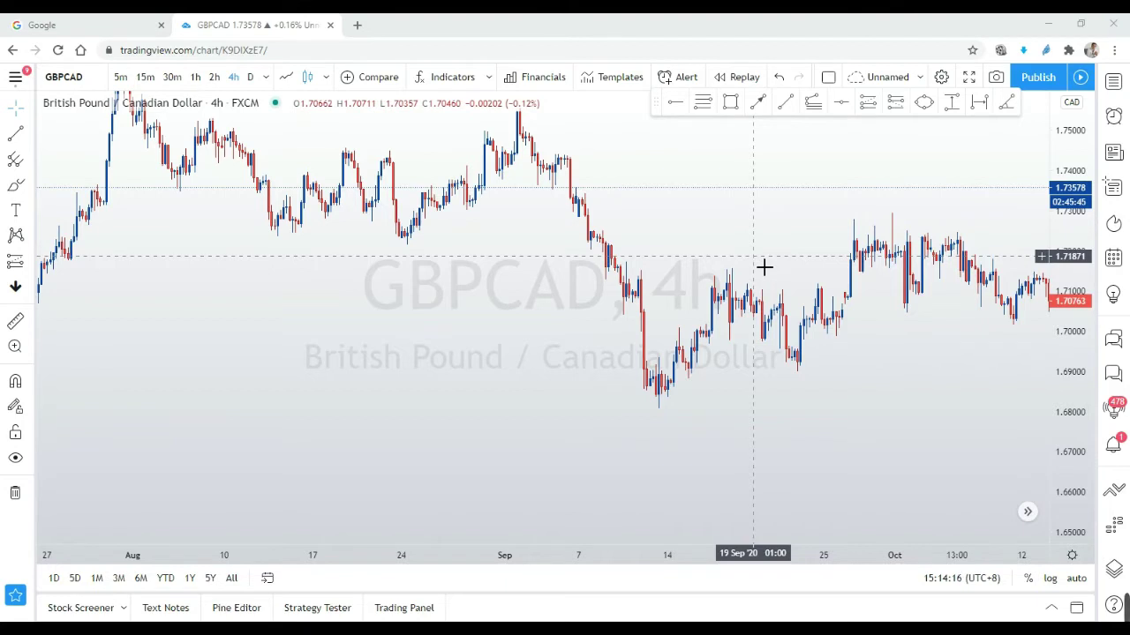
Step: Review the GBPCAD 4-hour price action from August to mid-November 2020
{"action": "scroll", "coordinate": [764, 266], "scroll_direction": "down", "scroll_amount": 2}
{"action": "scroll", "coordinate": [765, 267], "scroll_direction": "up", "scroll_amount": 1}
{"action": "left_click_drag", "start_coordinate": [765, 266], "coordinate": [676, 288]}
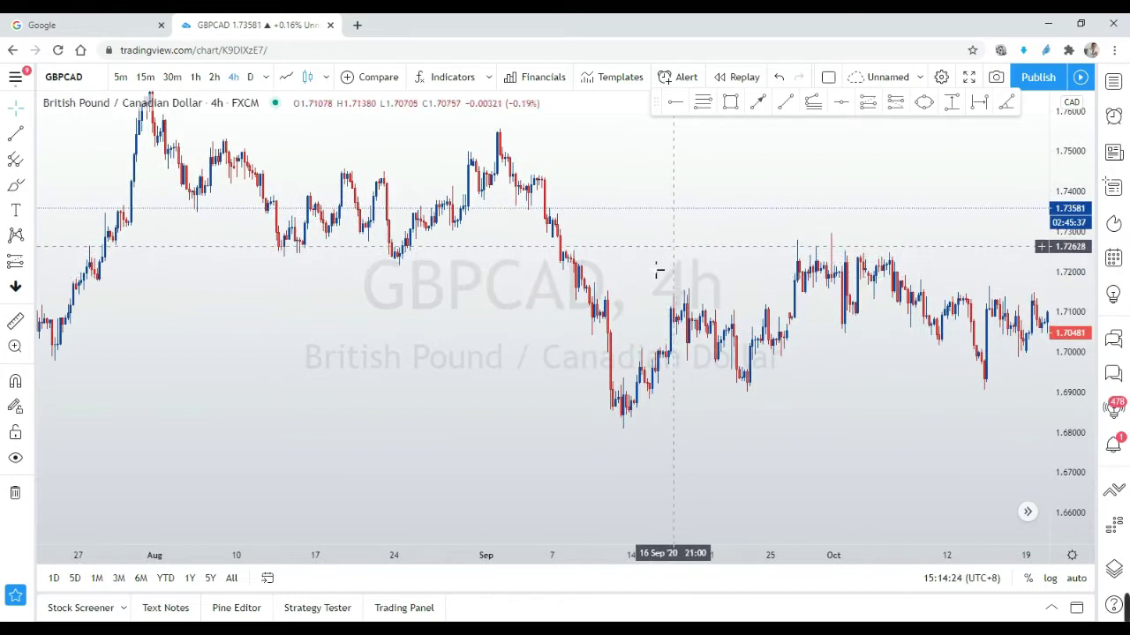
{"action": "left_click_drag", "start_coordinate": [747, 263], "coordinate": [503, 285]}
{"action": "left_click_drag", "start_coordinate": [665, 261], "coordinate": [623, 268]}
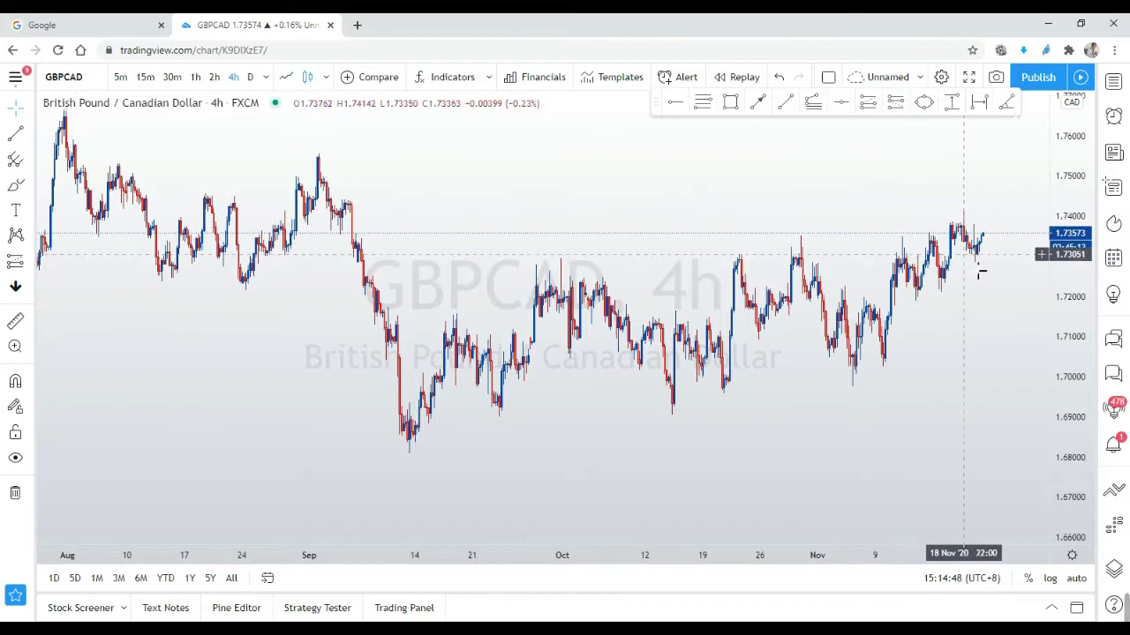
{"action": "left_click_drag", "start_coordinate": [582, 207], "coordinate": [694, 202]}
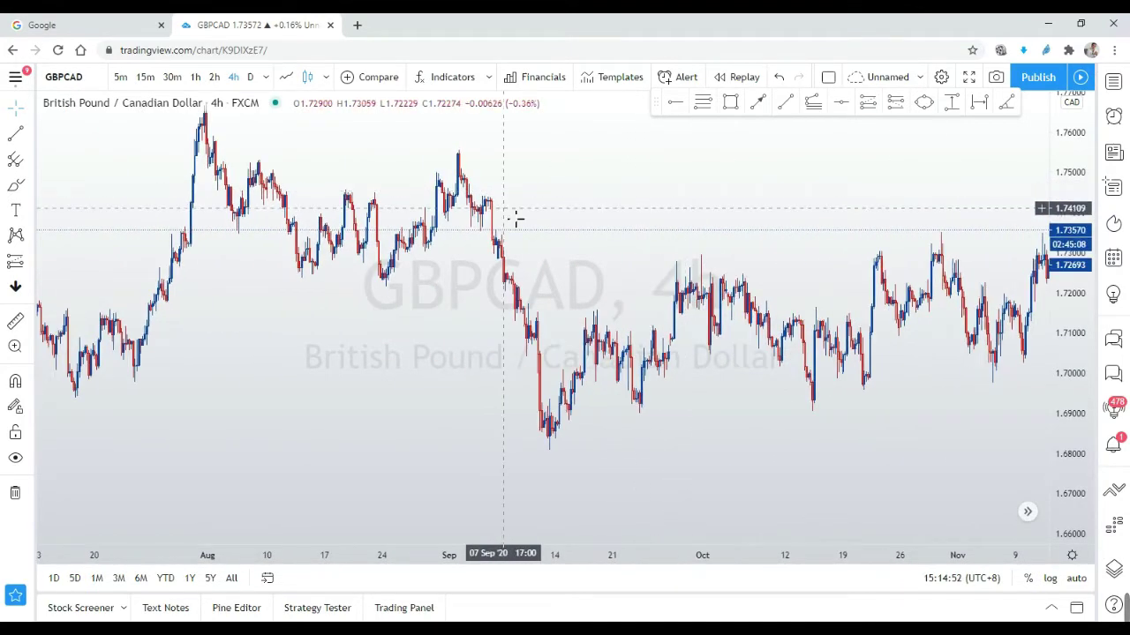
Step: Draw a steep falling trend line in the empty space below the August candles, from about 1.704 to 1.674
{"action": "left_click_drag", "start_coordinate": [462, 371], "coordinate": [524, 219]}
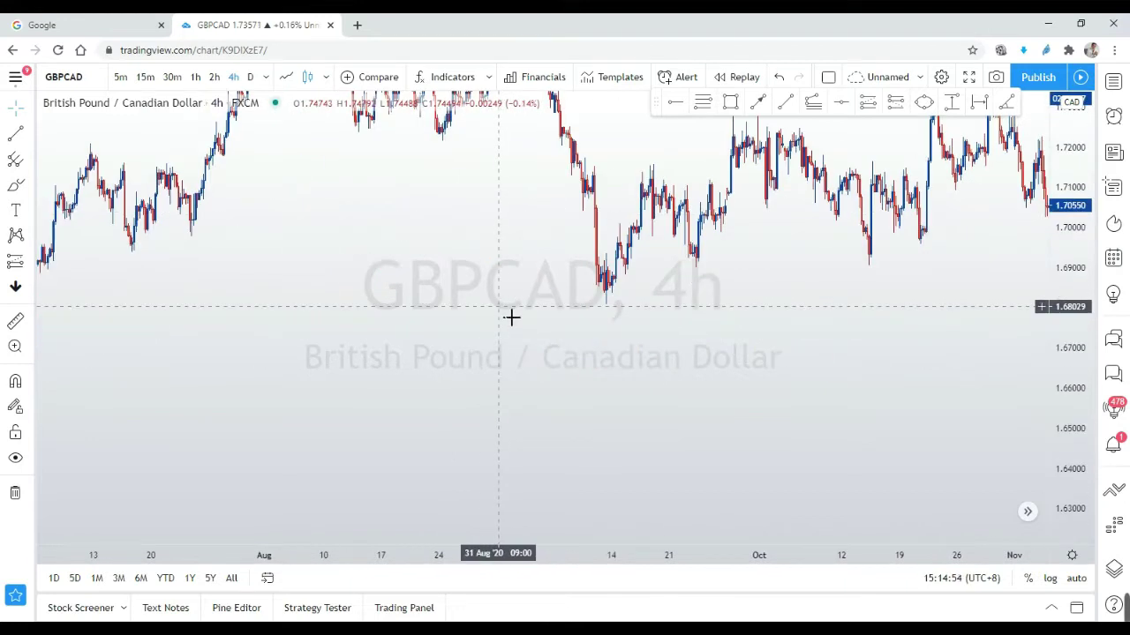
{"action": "left_click_drag", "start_coordinate": [515, 325], "coordinate": [567, 351]}
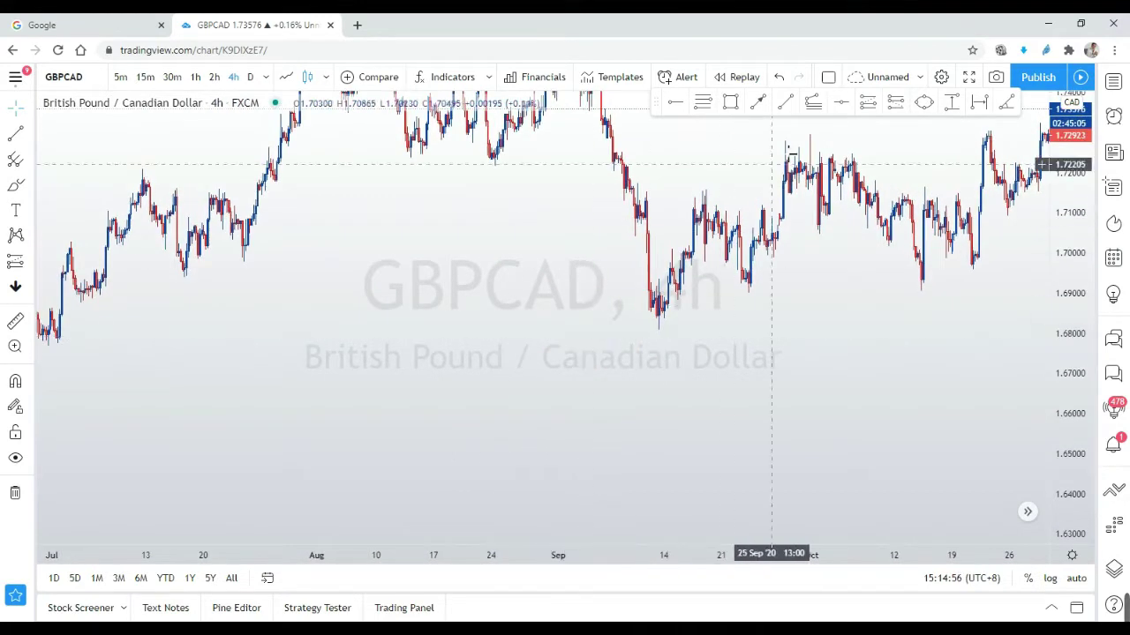
{"action": "left_click", "coordinate": [786, 105]}
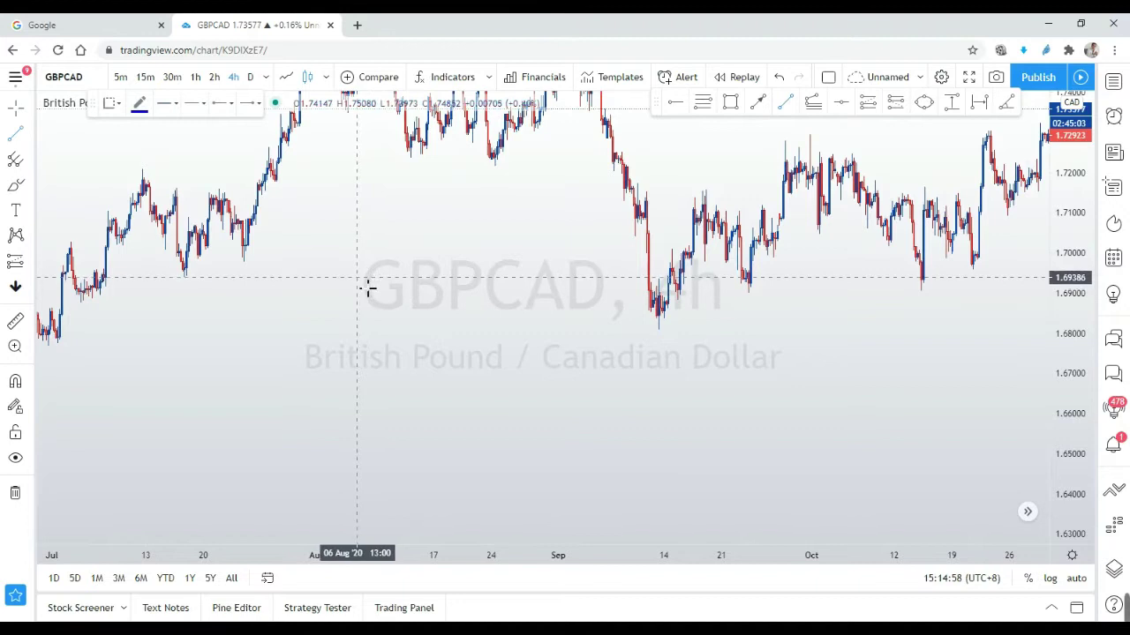
{"action": "left_click", "coordinate": [364, 236]}
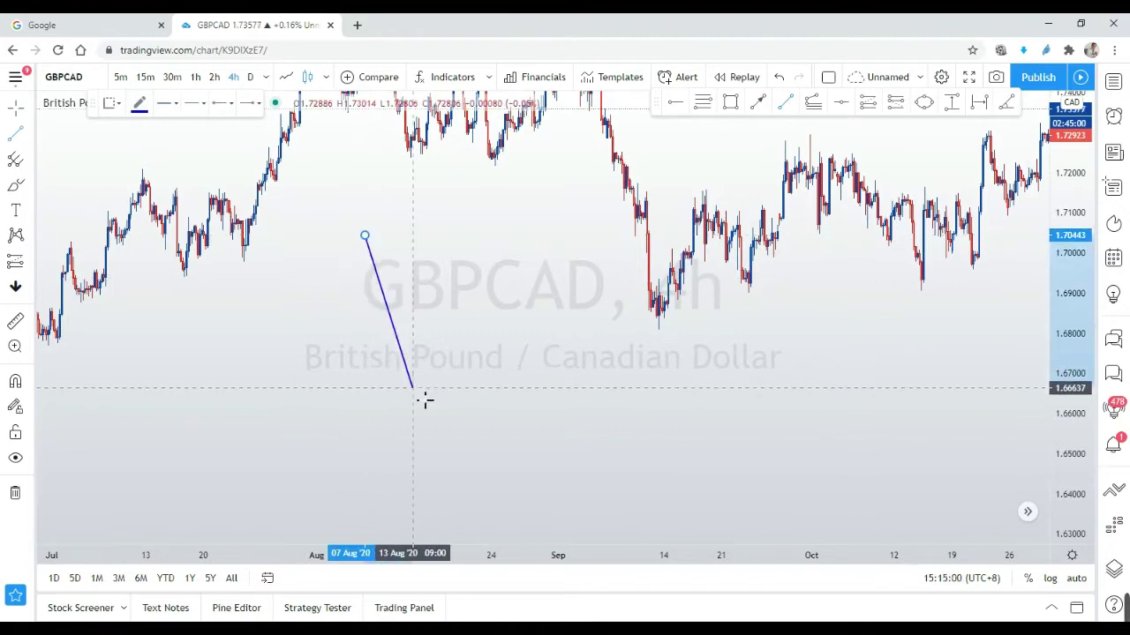
{"action": "left_click", "coordinate": [419, 366]}
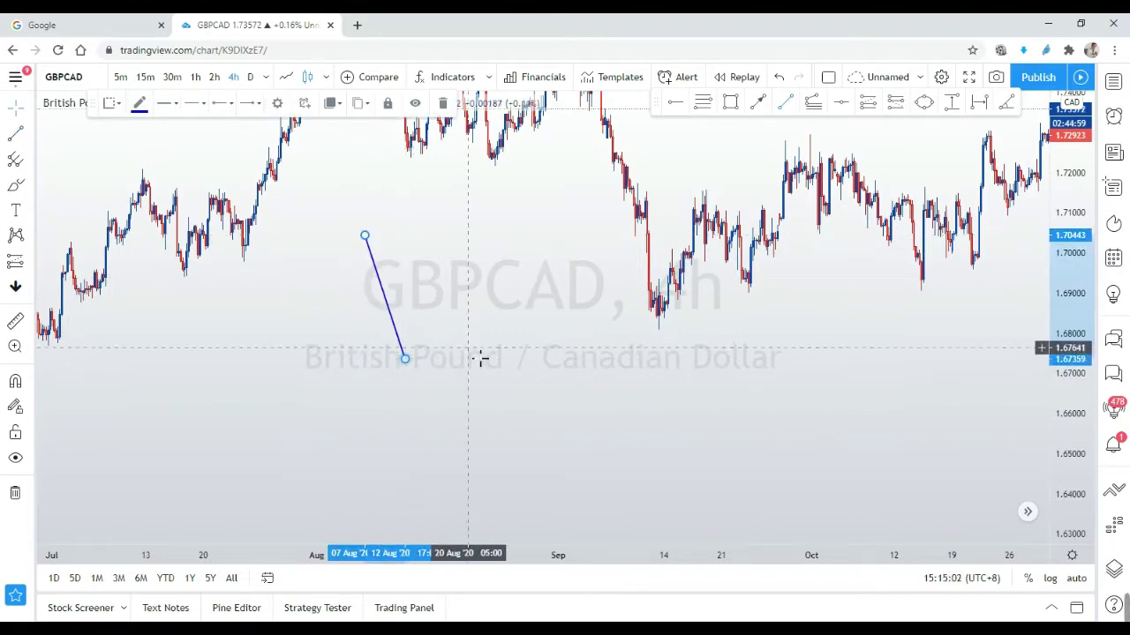
Step: Add a small peak at the falling line's lower end, rising to about 1.684 and dropping back to about 1.674
{"action": "left_click", "coordinate": [784, 103]}
{"action": "left_click", "coordinate": [402, 355]}
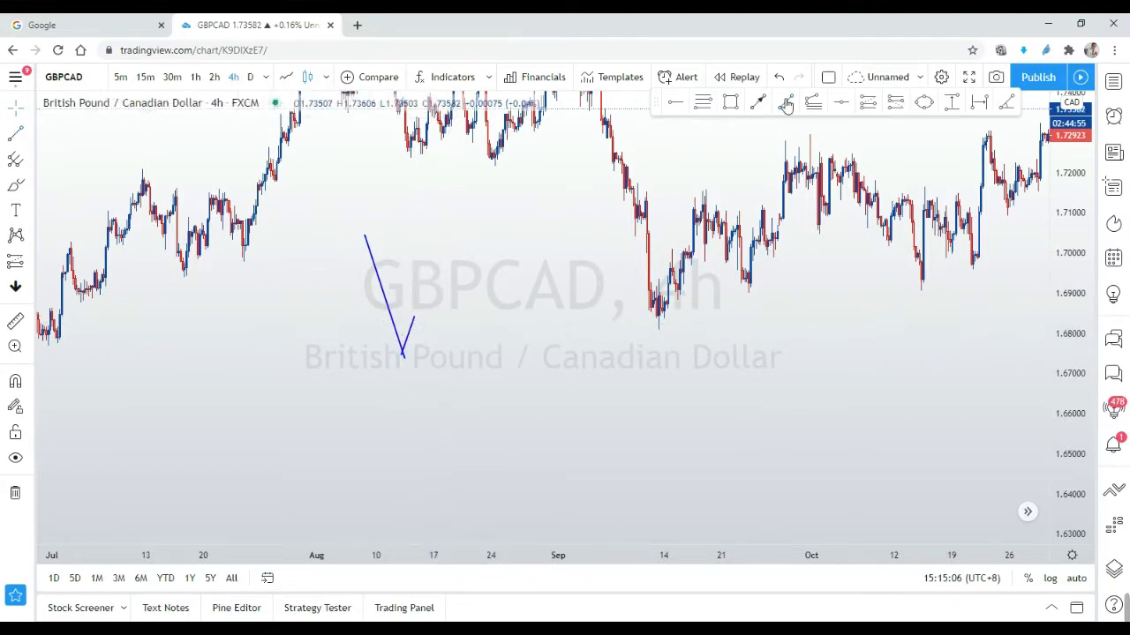
{"action": "left_click", "coordinate": [785, 104]}
{"action": "left_click", "coordinate": [415, 316]}
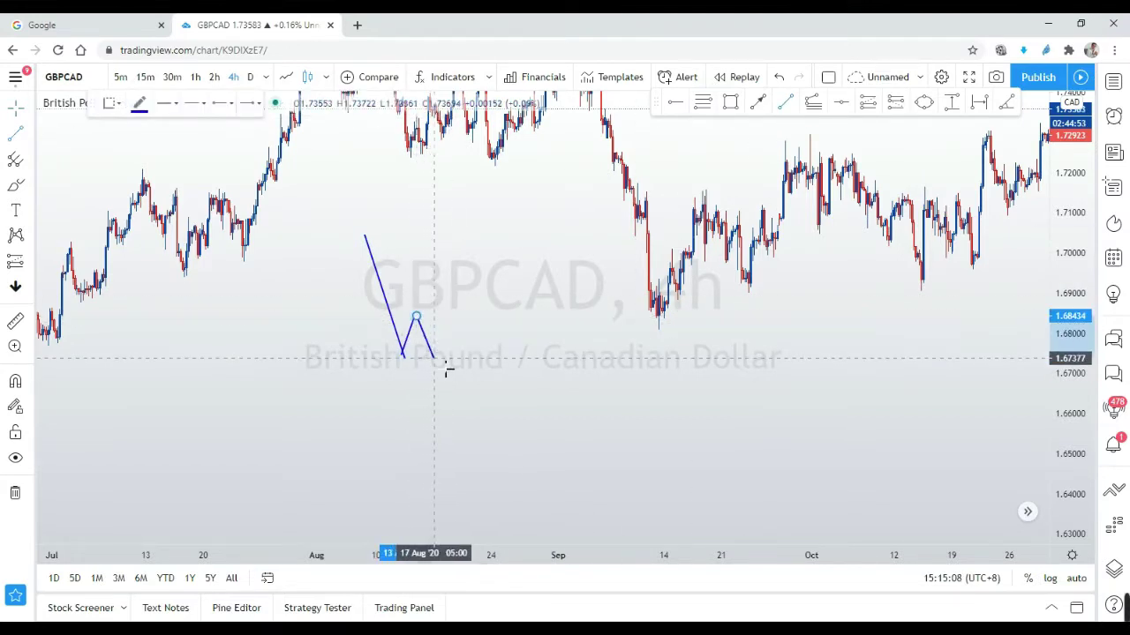
{"action": "left_click", "coordinate": [433, 356]}
Step: Continue the zigzag with a second peak at about 1.684 that falls back to about 1.673
{"action": "left_click", "coordinate": [785, 103]}
{"action": "left_click", "coordinate": [434, 358]}
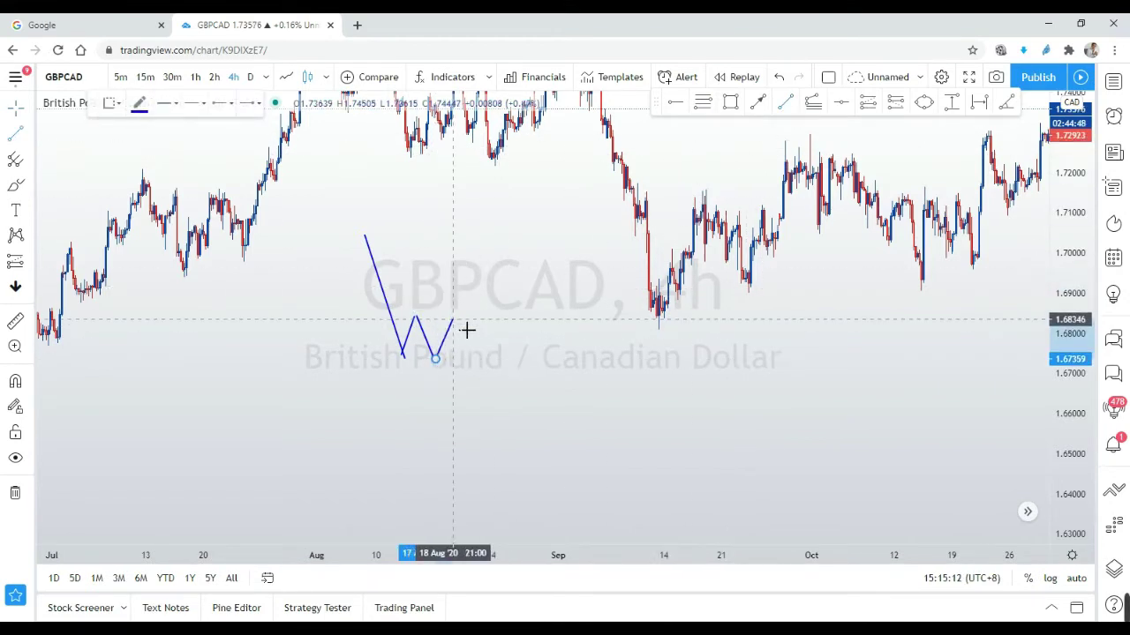
{"action": "left_click", "coordinate": [459, 316]}
{"action": "left_click", "coordinate": [785, 103]}
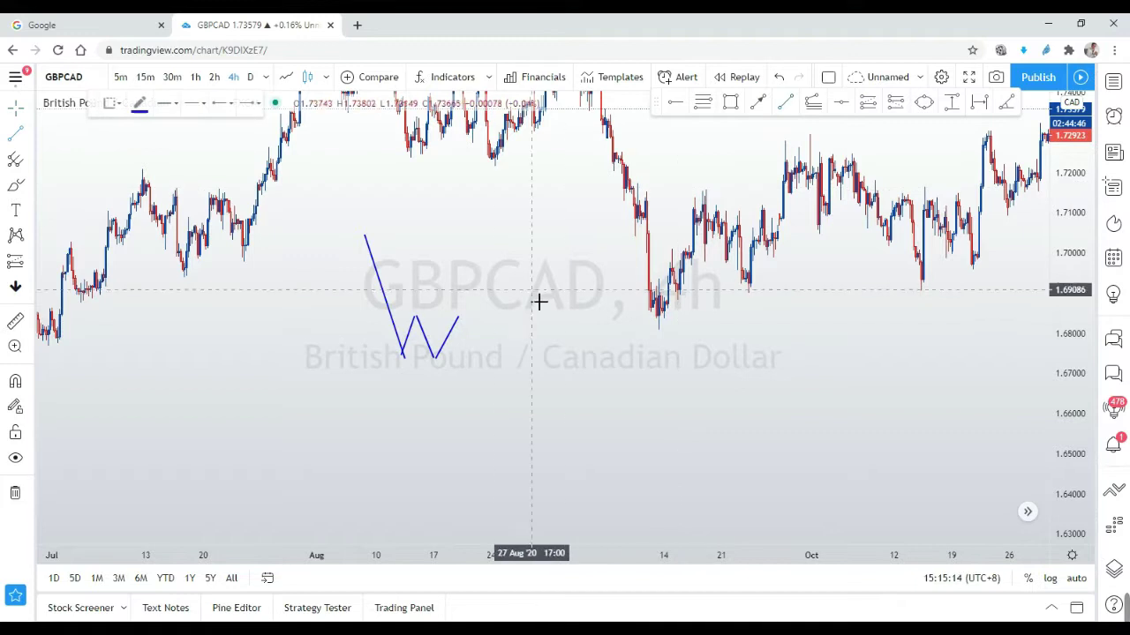
{"action": "left_click", "coordinate": [459, 317]}
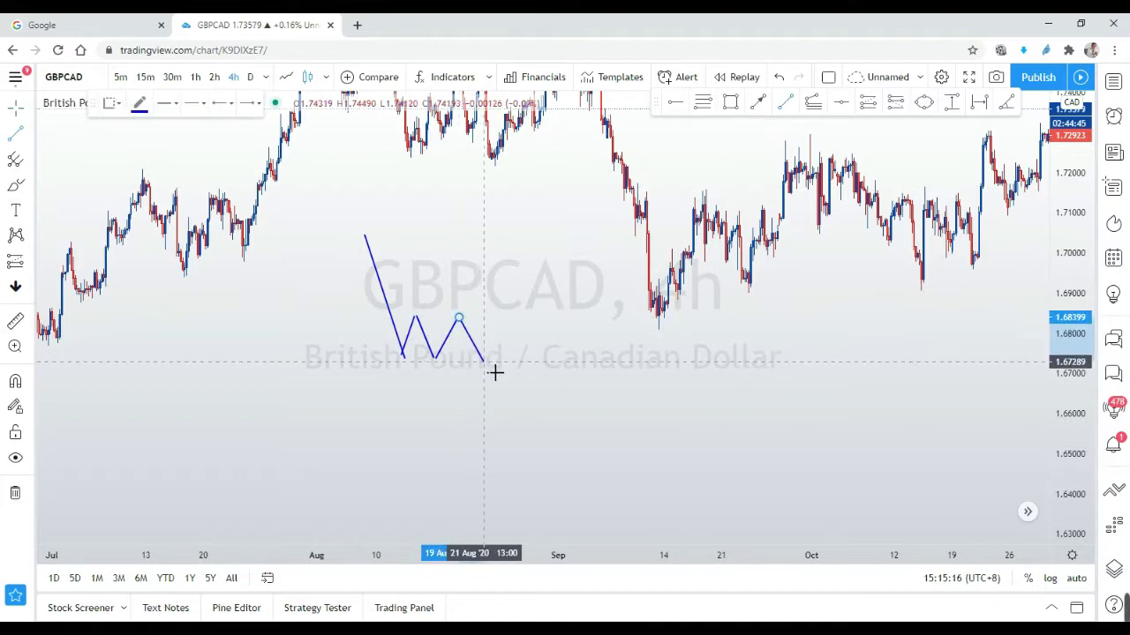
{"action": "left_click", "coordinate": [483, 362]}
Step: Draw a breakout leg from the zigzag's last low up to about 1.694
{"action": "left_click", "coordinate": [785, 103]}
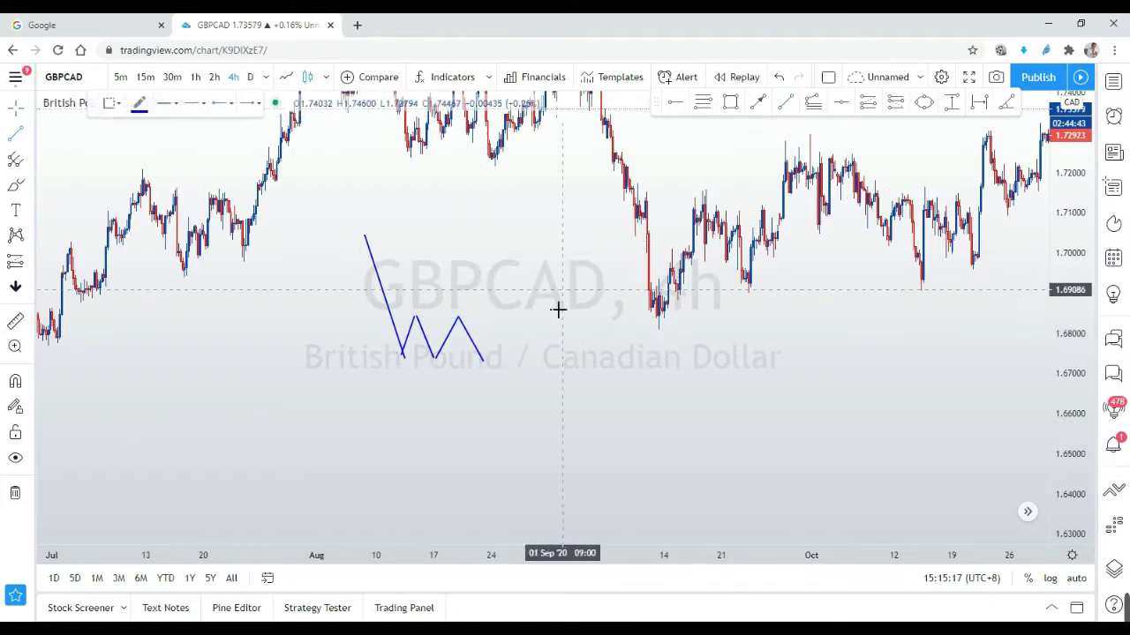
{"action": "left_click", "coordinate": [485, 361]}
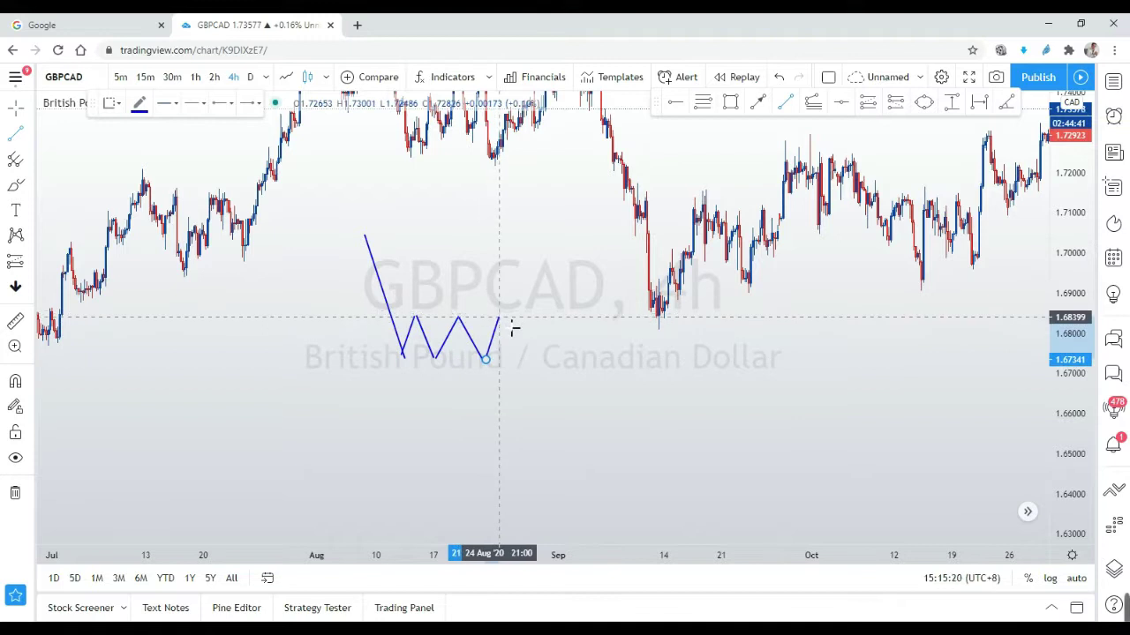
{"action": "left_click", "coordinate": [550, 288]}
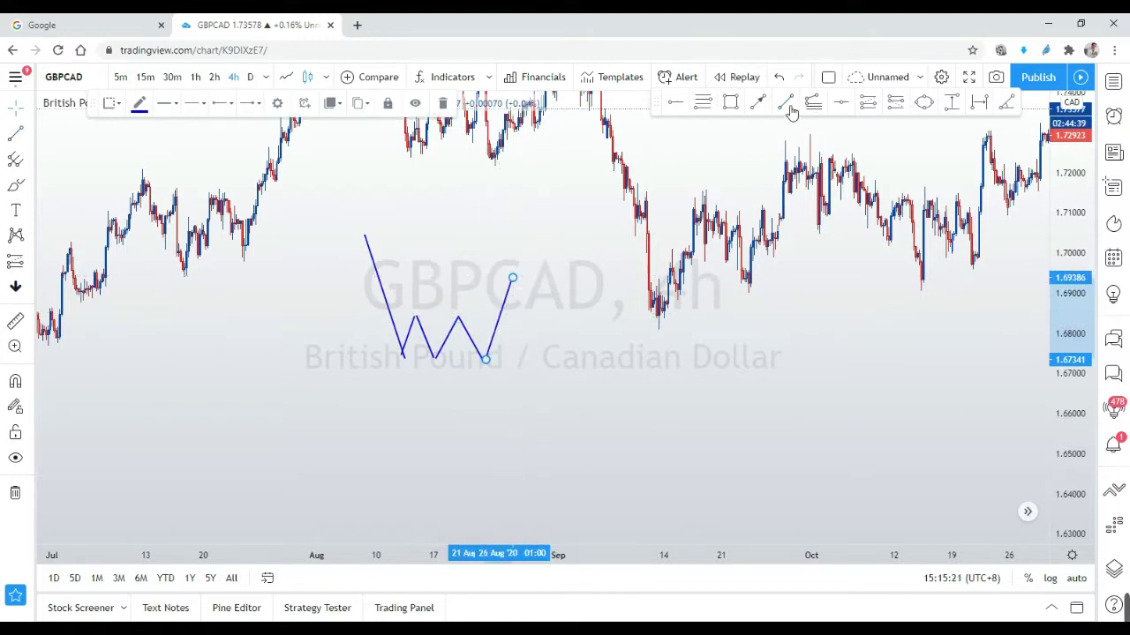
Step: Set the trend line colour to green and draw a horizontal resistance line along the zigzag's peaks at about 1.684
{"action": "left_click", "coordinate": [138, 102]}
{"action": "left_click", "coordinate": [186, 143]}
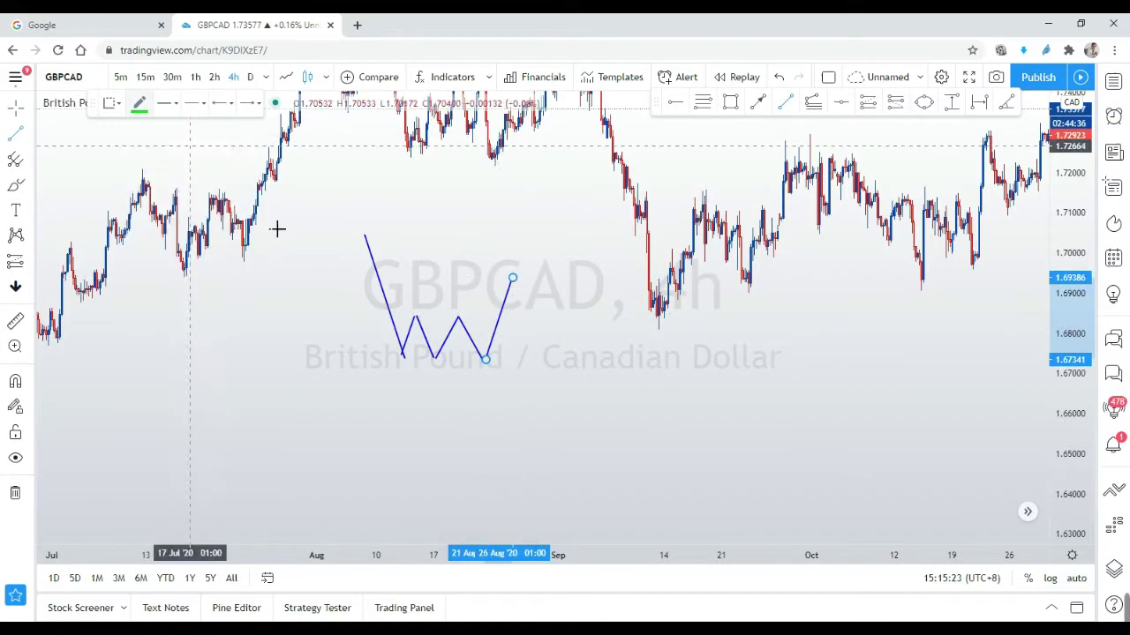
{"action": "left_click", "coordinate": [280, 325]}
{"action": "left_click", "coordinate": [631, 328]}
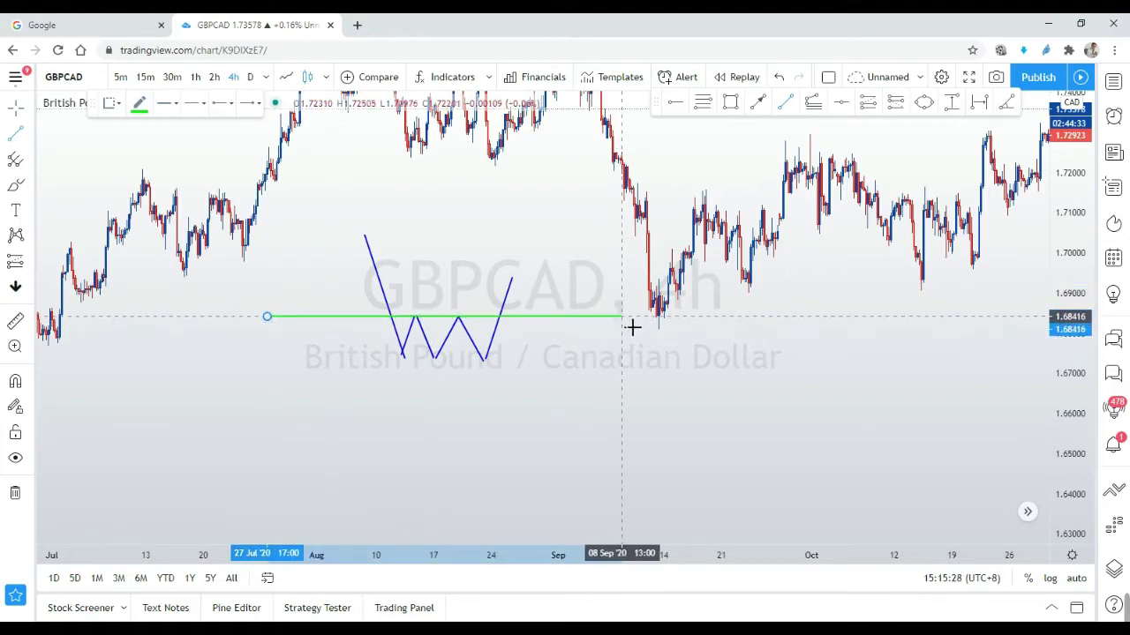
{"action": "left_click", "coordinate": [623, 365]}
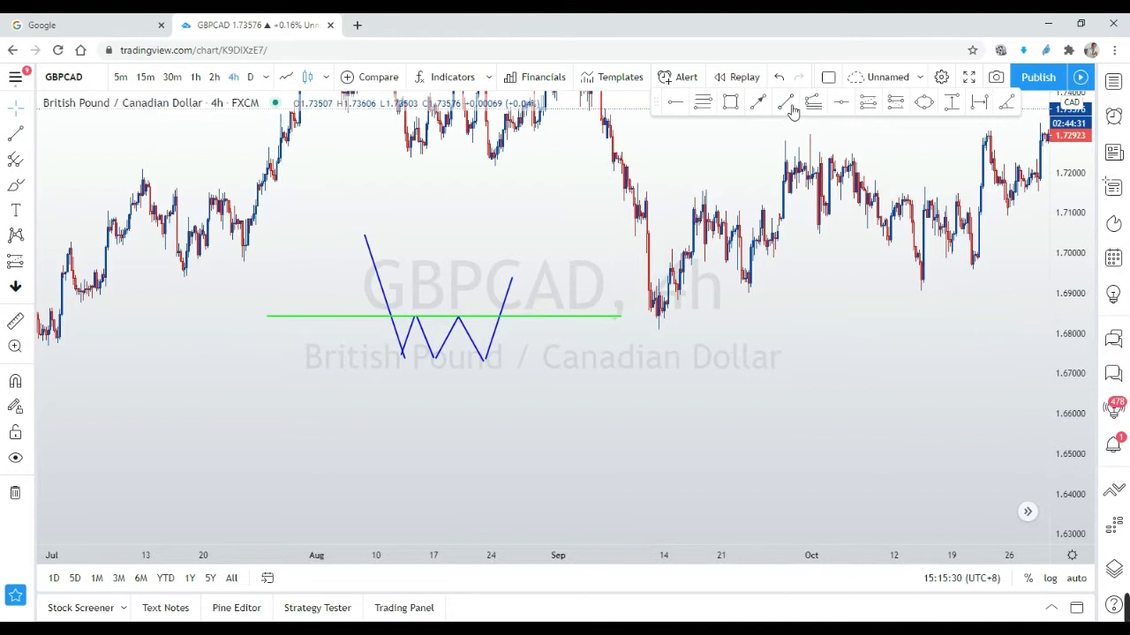
Step: Draw a green horizontal support line along the zigzag's lows at about 1.674, reaching to about 23 September
{"action": "left_click", "coordinate": [757, 104]}
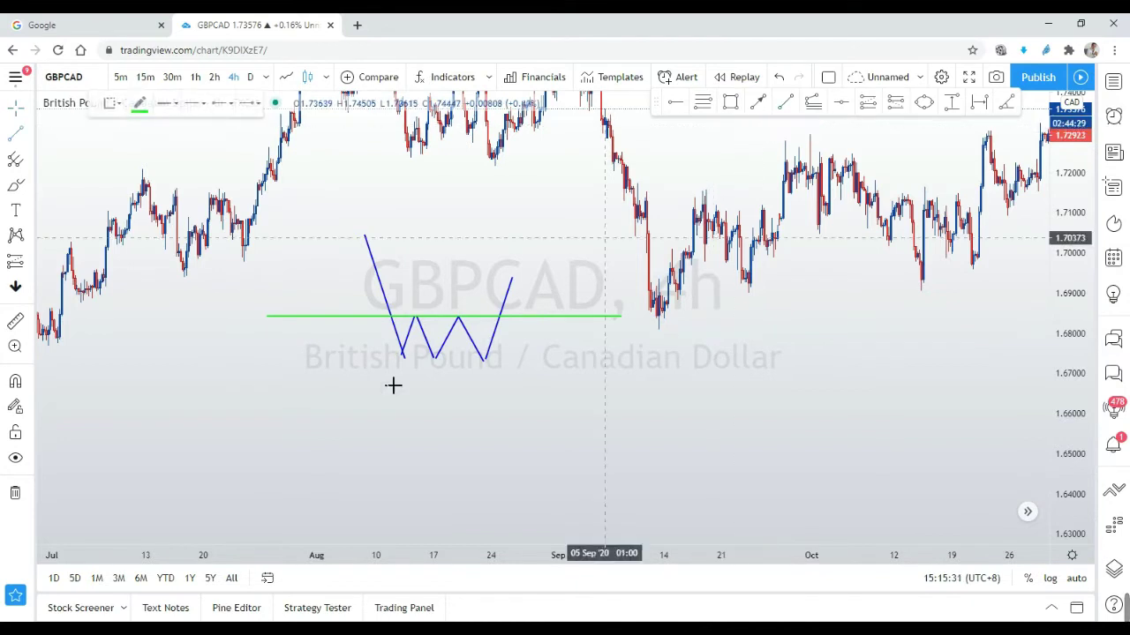
{"action": "left_click", "coordinate": [274, 369]}
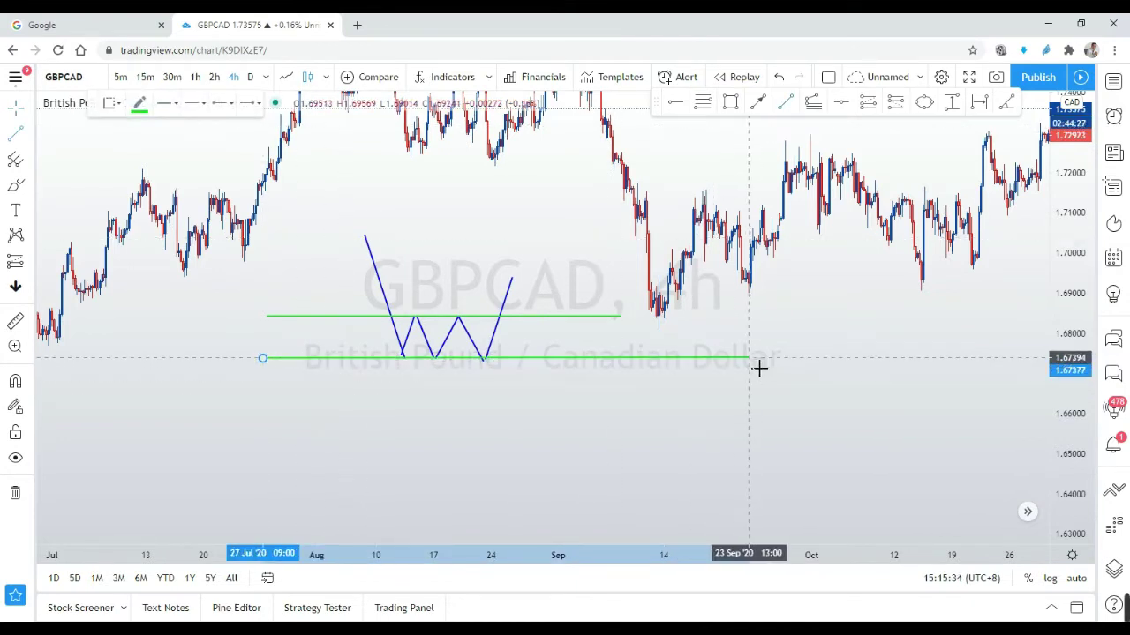
{"action": "left_click", "coordinate": [756, 369]}
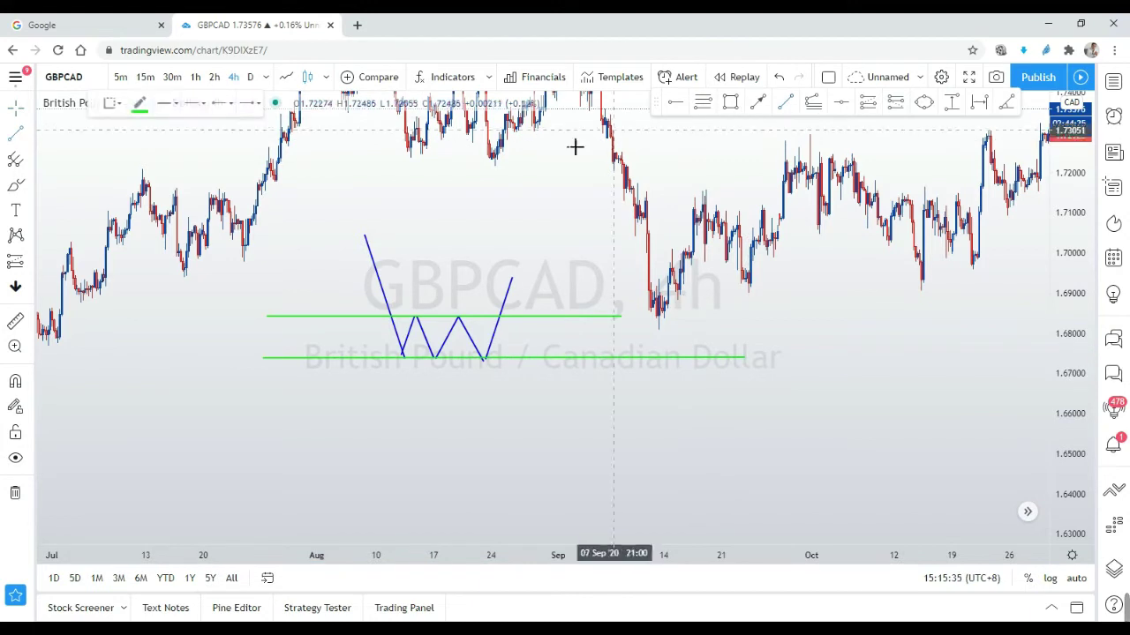
Step: Set the line colour back to dark blue and draw a long falling leg from the breakout high to about 1.646
{"action": "left_click", "coordinate": [139, 103]}
{"action": "left_click", "coordinate": [225, 145]}
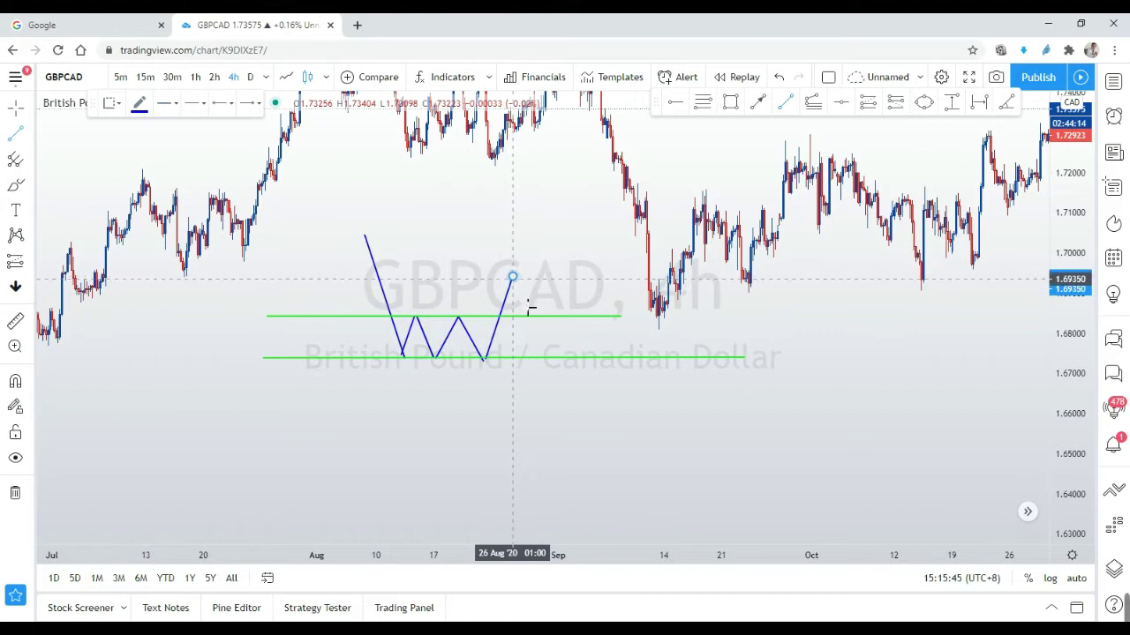
{"action": "left_click", "coordinate": [511, 277]}
{"action": "double_click", "coordinate": [569, 469]}
Step: Draw a short rising leg to the right of the drop, from about 1.658 up to the lower green line
{"action": "left_click_drag", "start_coordinate": [709, 412], "coordinate": [676, 417]}
{"action": "left_click", "coordinate": [789, 107]}
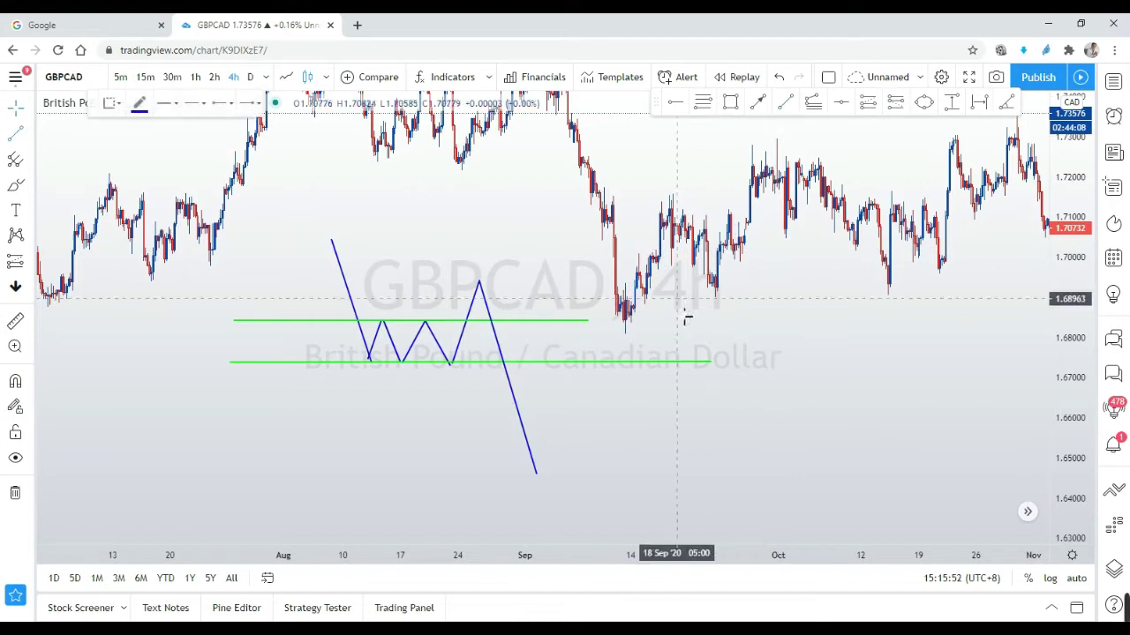
{"action": "left_click", "coordinate": [582, 427]}
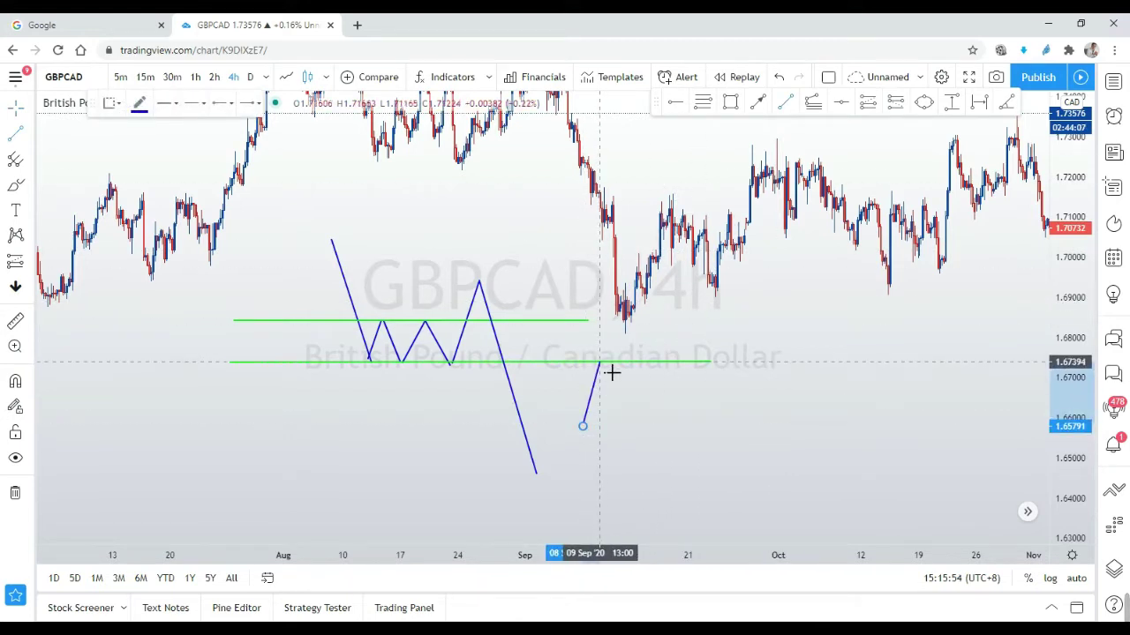
{"action": "left_click", "coordinate": [599, 361]}
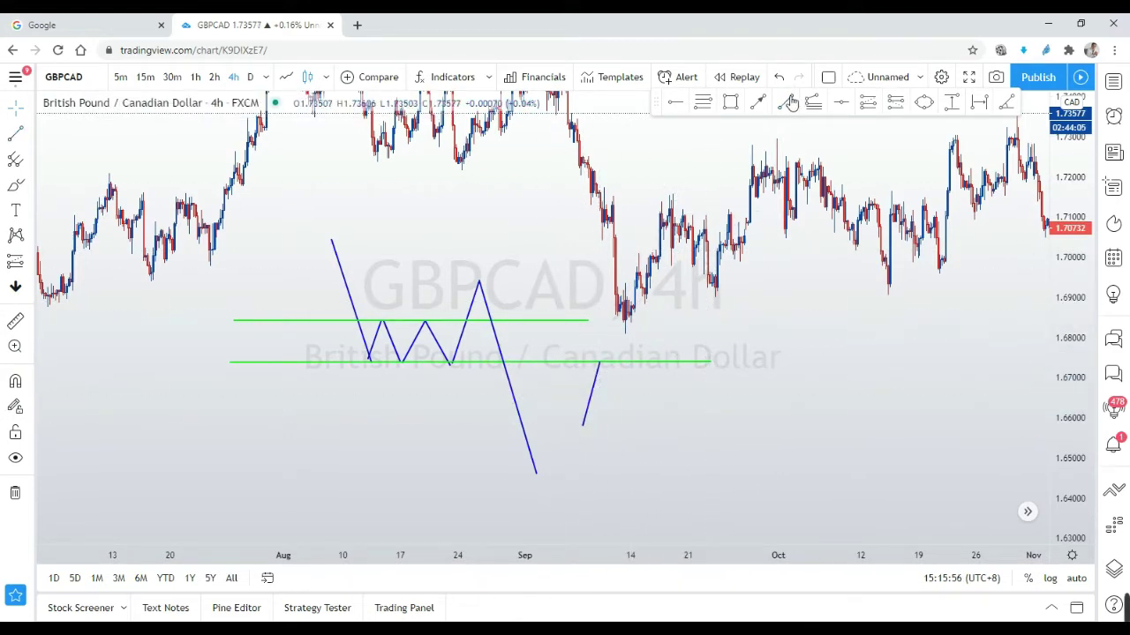
Step: Add a pullback leg down to about 1.659, followed by a rising leg up to the upper green line's level
{"action": "left_click", "coordinate": [632, 365]}
{"action": "left_click", "coordinate": [610, 420]}
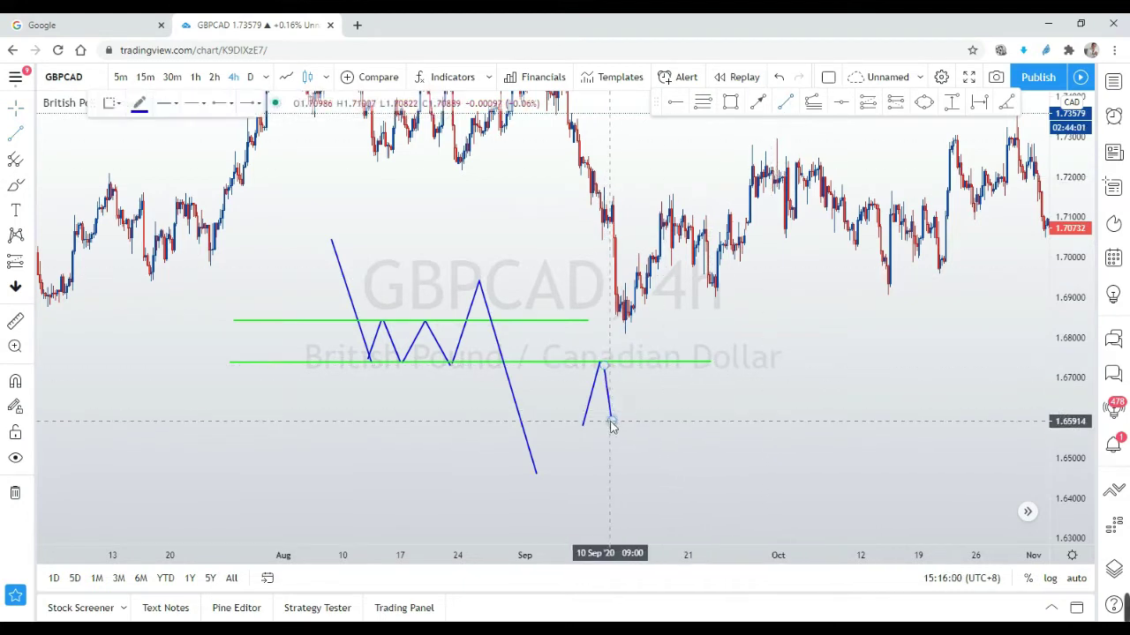
{"action": "double_click", "coordinate": [664, 322]}
Step: Extend the upper green line past the new peak and draw a falling leg from that peak to about 1.648
{"action": "left_click_drag", "start_coordinate": [587, 320], "coordinate": [721, 323]}
{"action": "left_click", "coordinate": [763, 340]}
{"action": "left_click", "coordinate": [666, 323]}
{"action": "left_click", "coordinate": [698, 466]}
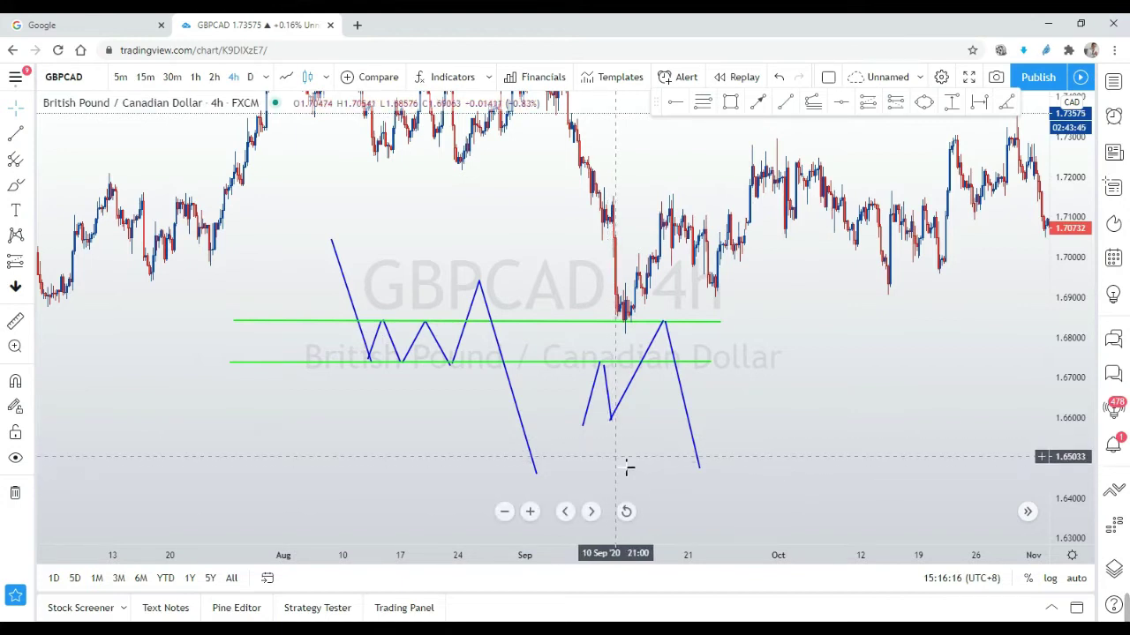
Step: Sketch a V-shaped swing before the first falling leg, dropping from about 1.702 to the upper green line and rising to about 1.703
{"action": "left_click_drag", "start_coordinate": [638, 467], "coordinate": [660, 463]}
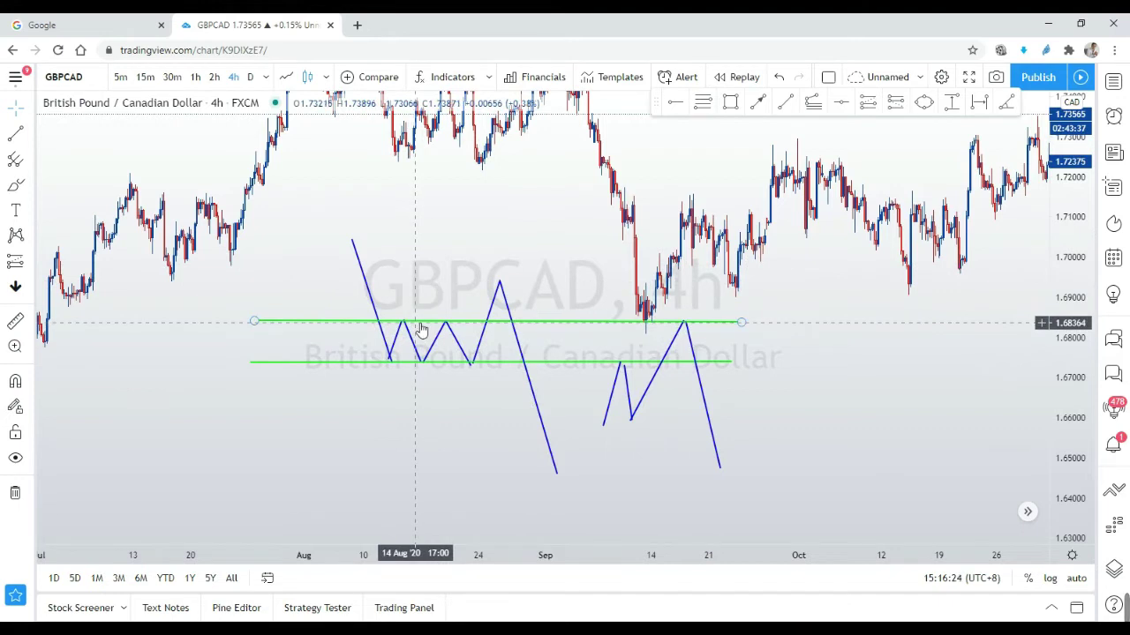
{"action": "left_click_drag", "start_coordinate": [438, 293], "coordinate": [585, 303]}
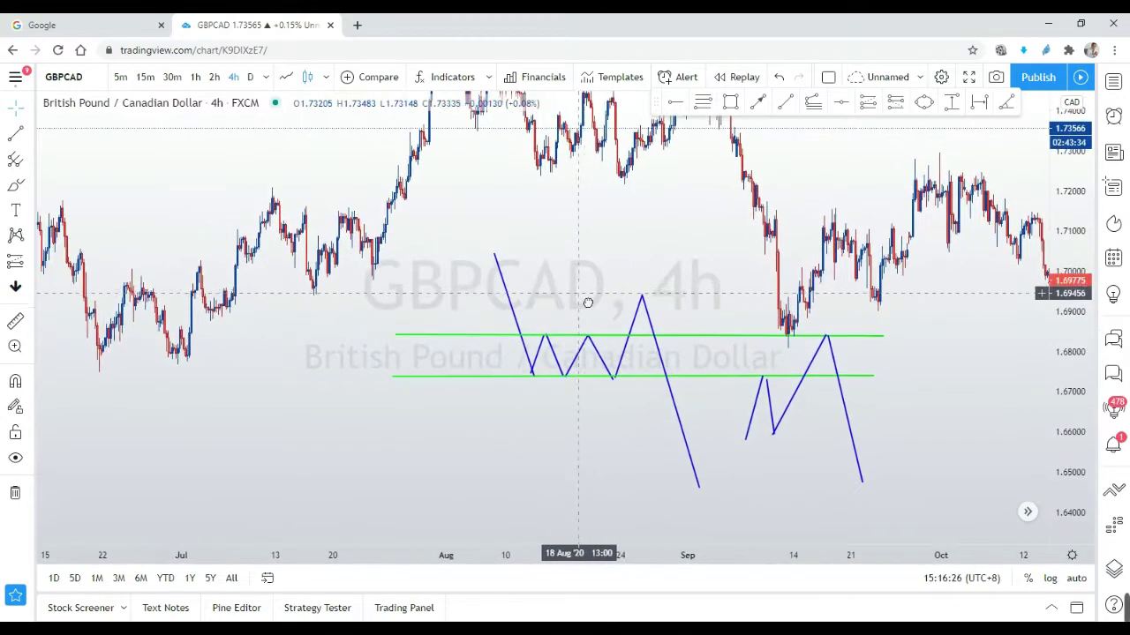
{"action": "left_click", "coordinate": [785, 102]}
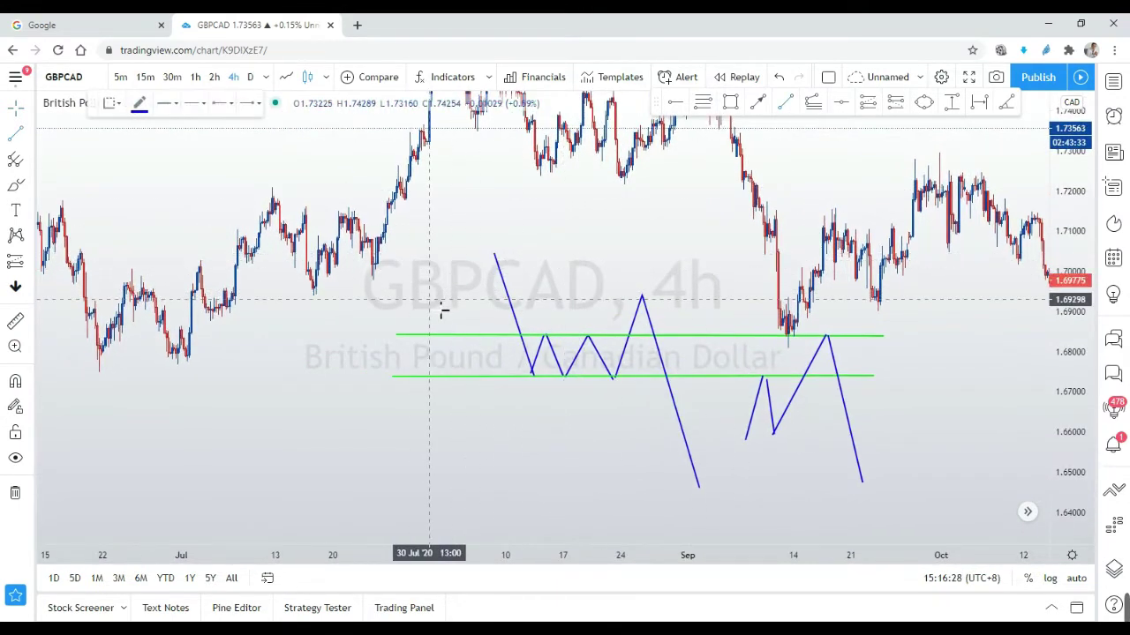
{"action": "left_click_drag", "start_coordinate": [439, 313], "coordinate": [521, 308]}
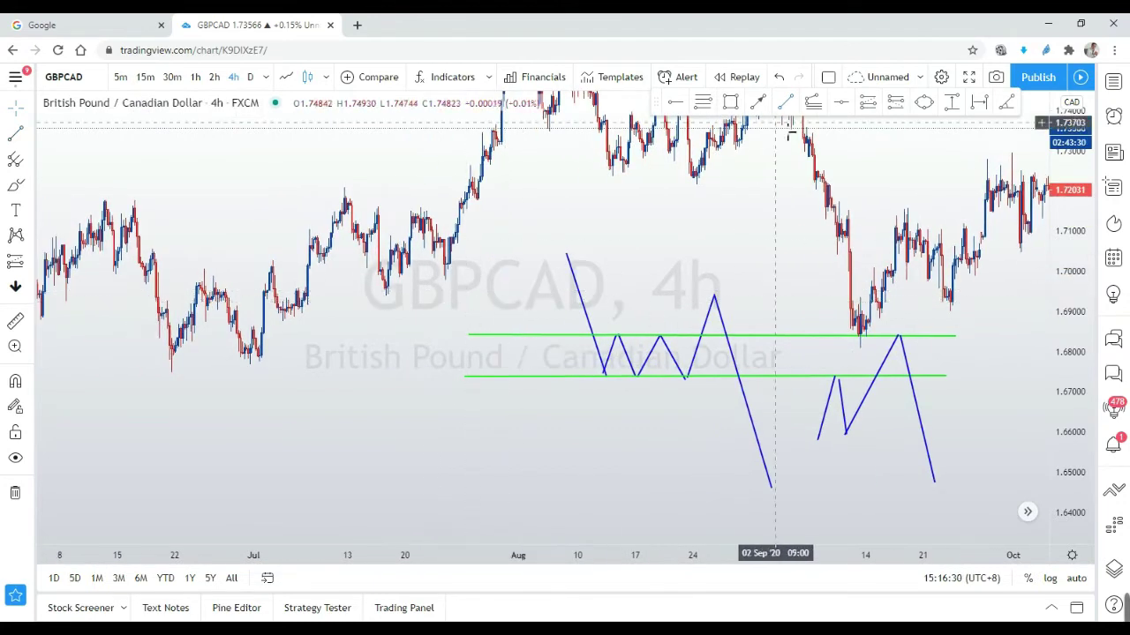
{"action": "left_click", "coordinate": [787, 104]}
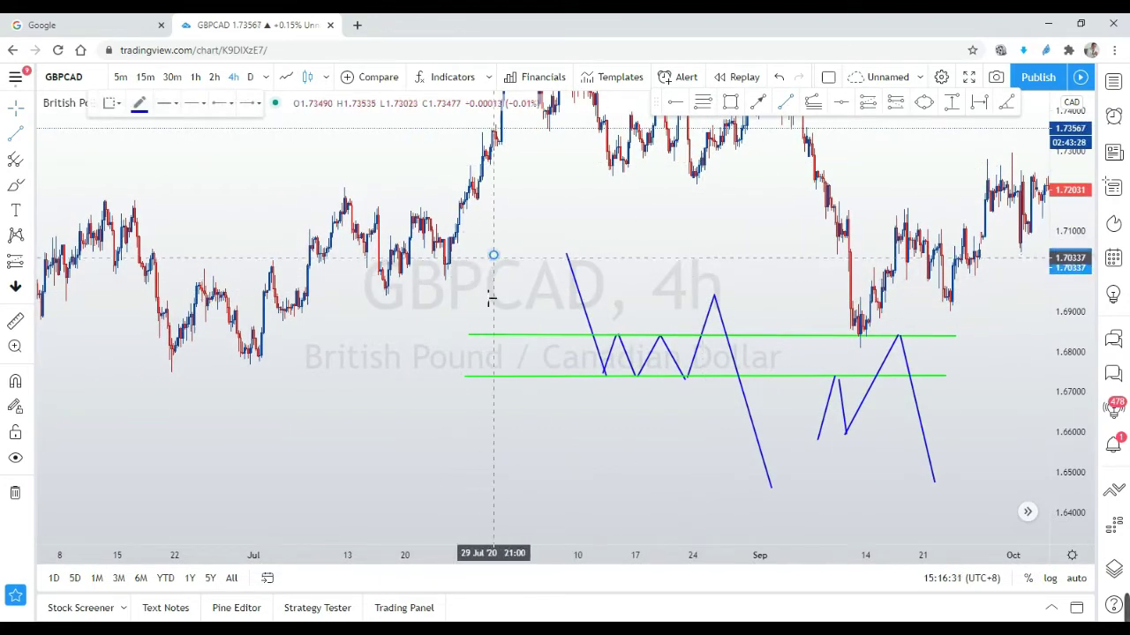
{"action": "left_click", "coordinate": [493, 255]}
{"action": "left_click", "coordinate": [463, 335]}
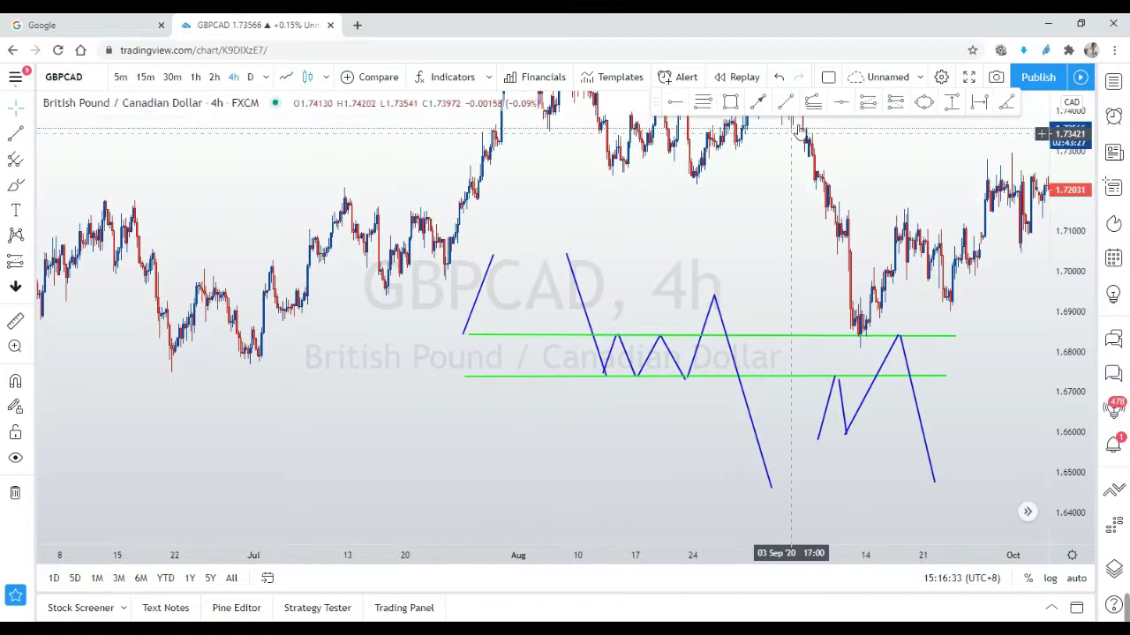
{"action": "left_click", "coordinate": [425, 262]}
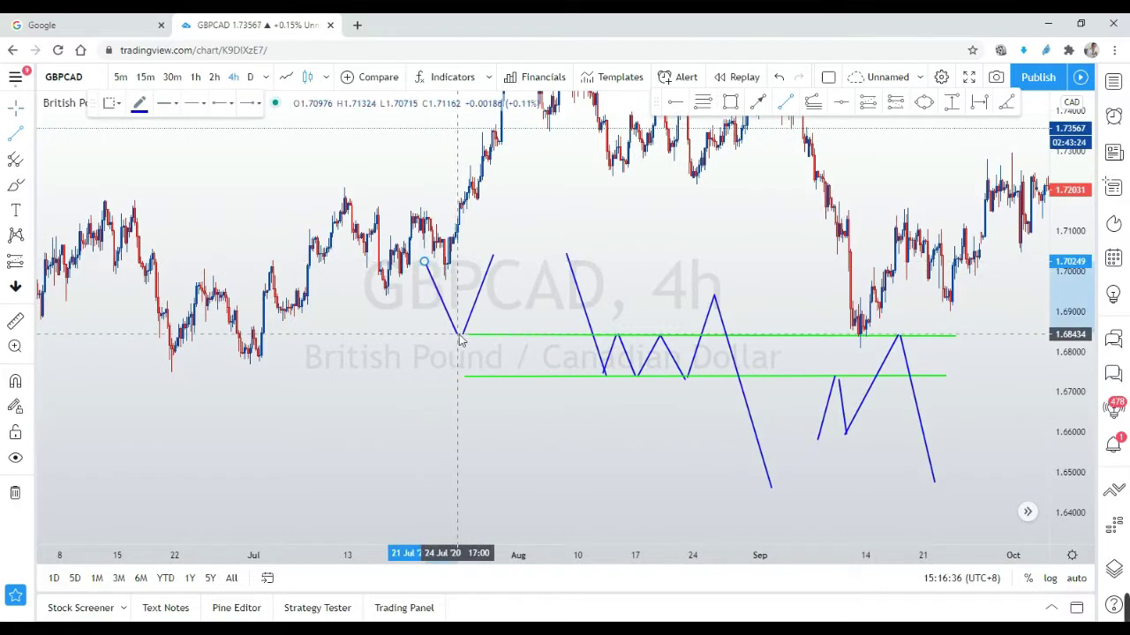
{"action": "left_click", "coordinate": [463, 336]}
Step: Extend the upper green line back beneath the V-shaped swing's low and recolour it orange
{"action": "left_click_drag", "start_coordinate": [474, 338], "coordinate": [437, 347]}
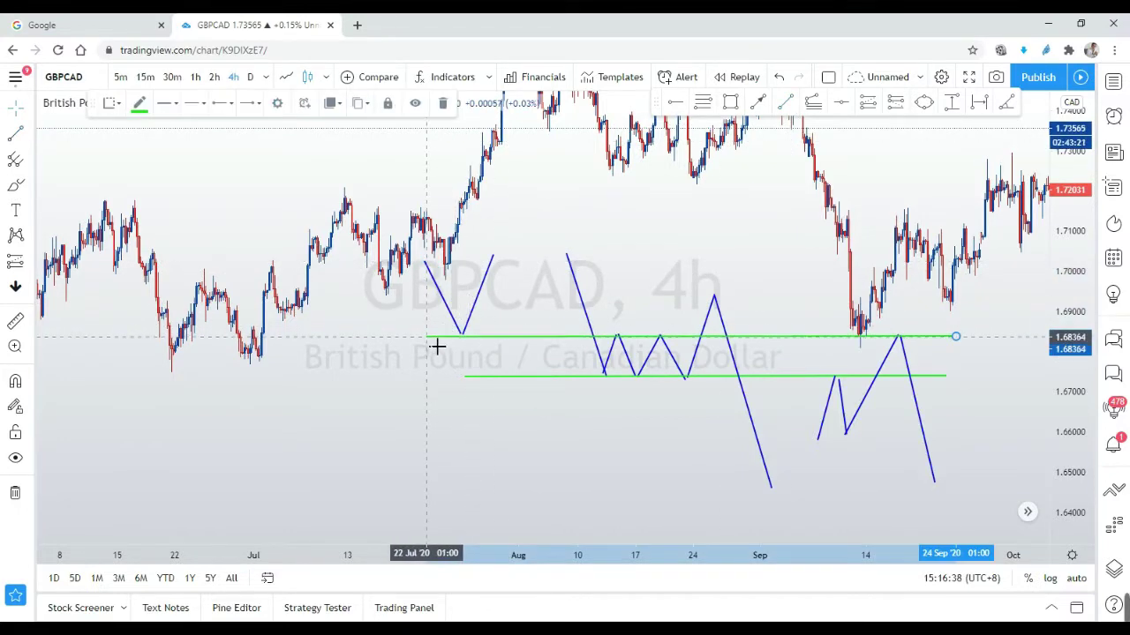
{"action": "left_click", "coordinate": [145, 111]}
{"action": "left_click", "coordinate": [160, 144]}
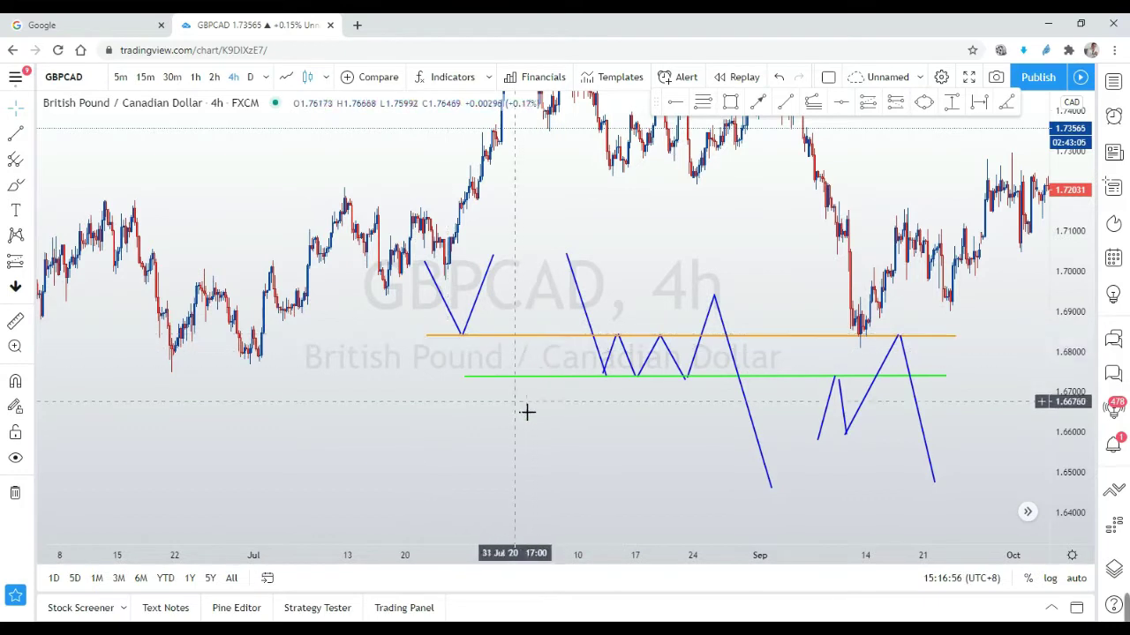
Step: Switch the GBPCAD chart to the 1-hour timeframe around the early-September decline
{"action": "left_click_drag", "start_coordinate": [547, 423], "coordinate": [501, 426]}
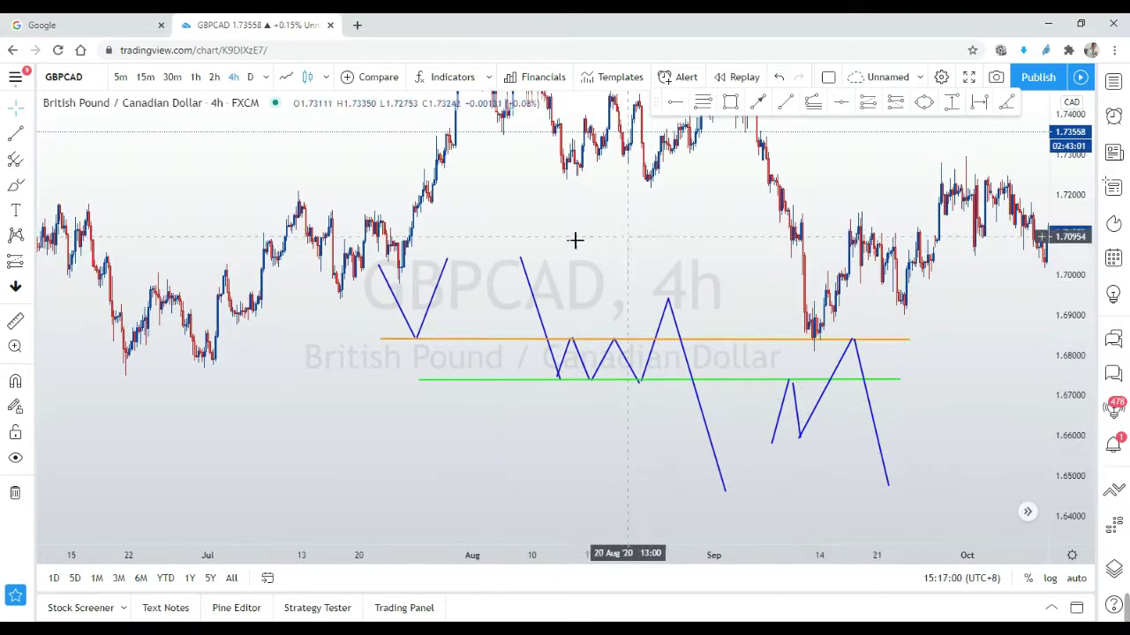
{"action": "left_click_drag", "start_coordinate": [724, 250], "coordinate": [684, 360]}
{"action": "scroll", "coordinate": [720, 297], "scroll_direction": "up", "scroll_amount": 7}
{"action": "left_click_drag", "start_coordinate": [644, 317], "coordinate": [771, 333]}
{"action": "left_click_drag", "start_coordinate": [1063, 474], "coordinate": [1054, 301]}
{"action": "left_click_drag", "start_coordinate": [759, 318], "coordinate": [803, 417]}
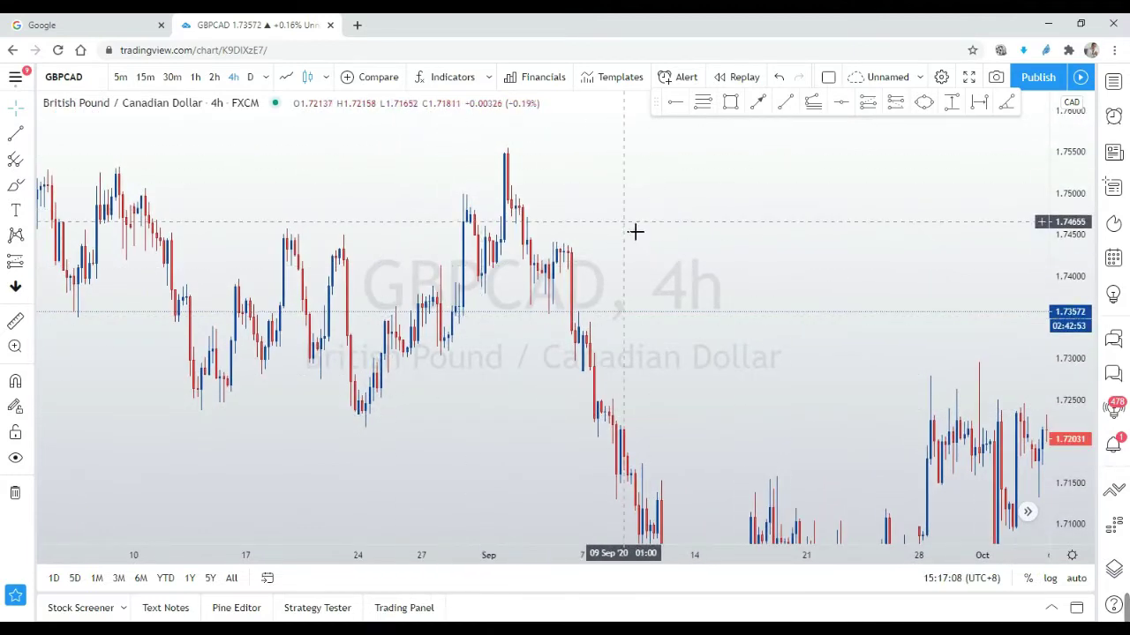
{"action": "left_click_drag", "start_coordinate": [711, 398], "coordinate": [717, 386]}
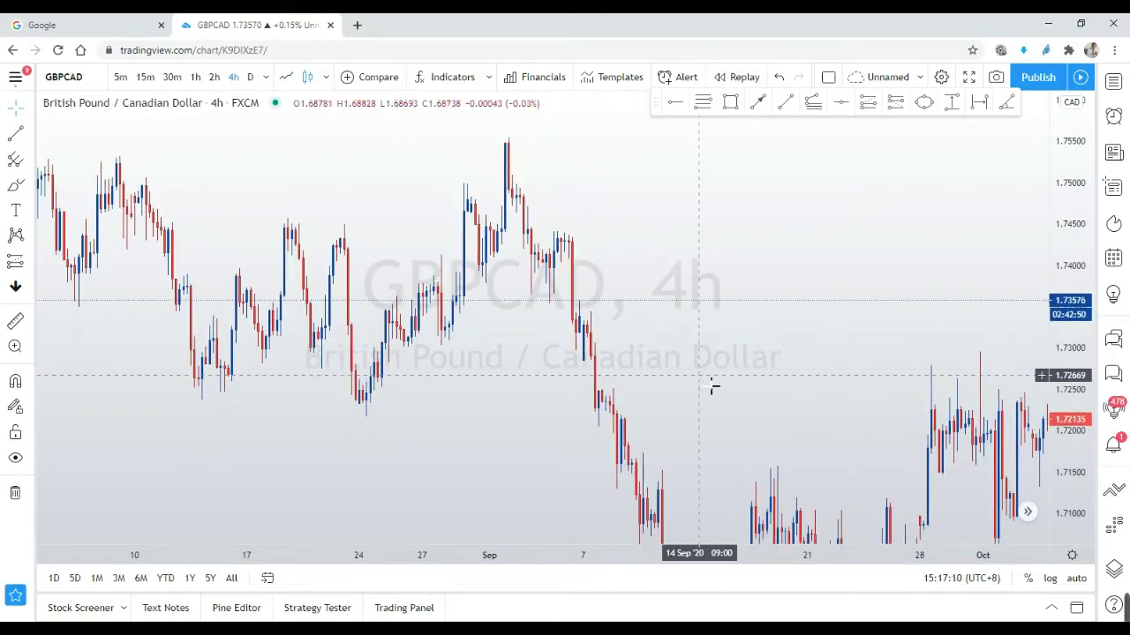
{"action": "scroll", "coordinate": [713, 386], "scroll_direction": "up", "scroll_amount": 1}
{"action": "left_click", "coordinate": [195, 77]}
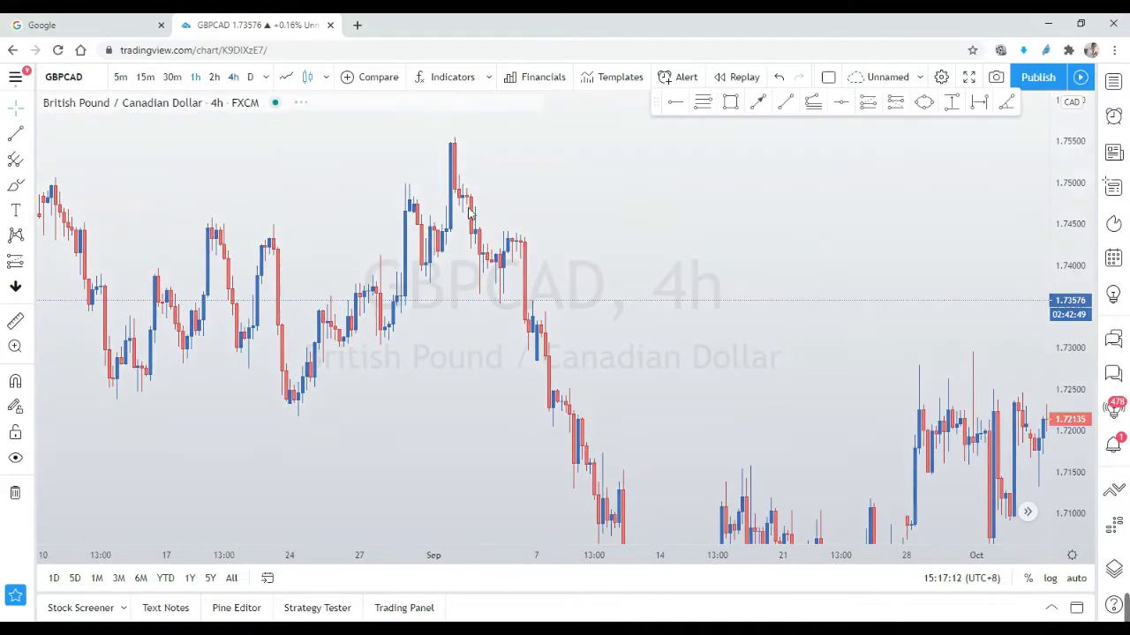
Step: Place a horizontal line at 1.74196 along the 3 September highs, crossing the 4 September consolidation
{"action": "scroll", "coordinate": [644, 237], "scroll_direction": "down", "scroll_amount": 3}
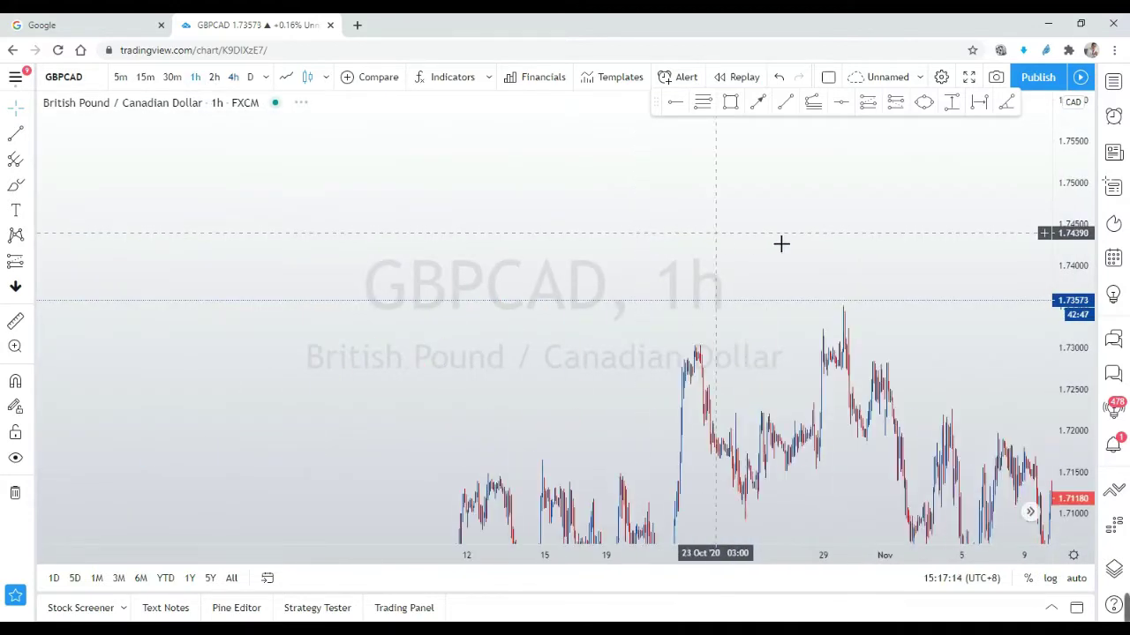
{"action": "scroll", "coordinate": [1017, 328], "scroll_direction": "down", "scroll_amount": 6}
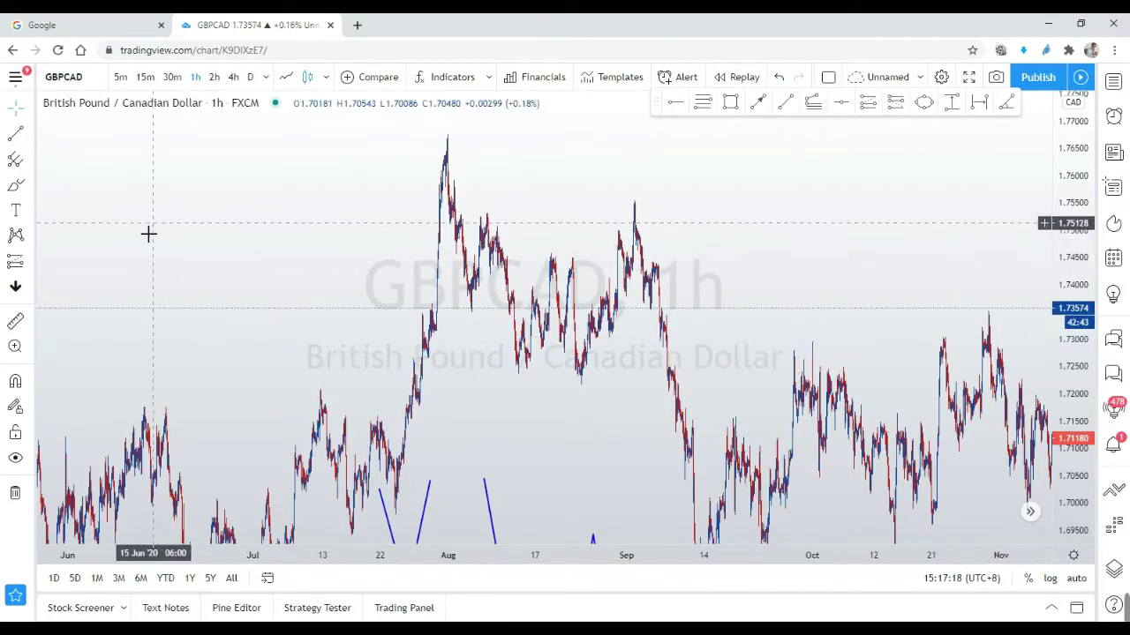
{"action": "left_click", "coordinate": [15, 346]}
{"action": "left_click_drag", "start_coordinate": [572, 175], "coordinate": [734, 338]}
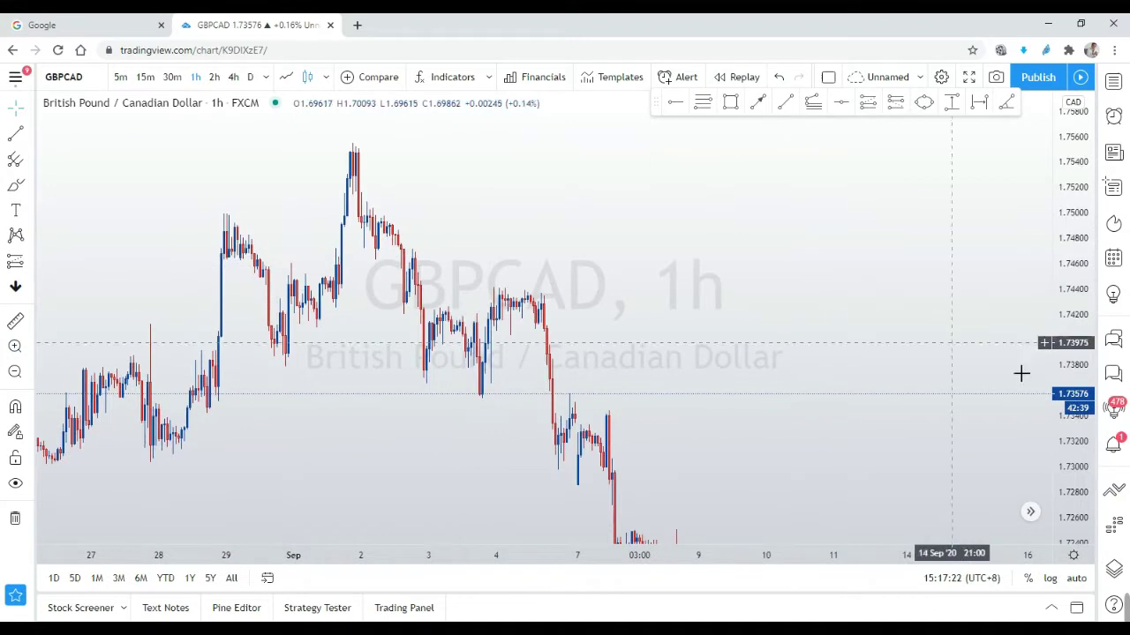
{"action": "left_click_drag", "start_coordinate": [1086, 430], "coordinate": [1085, 323]}
{"action": "mouse_move", "coordinate": [782, 291]}
{"action": "left_mouse_down"}
{"action": "mouse_move", "coordinate": [891, 294]}
{"action": "mouse_move", "coordinate": [812, 235]}
{"action": "left_mouse_up"}
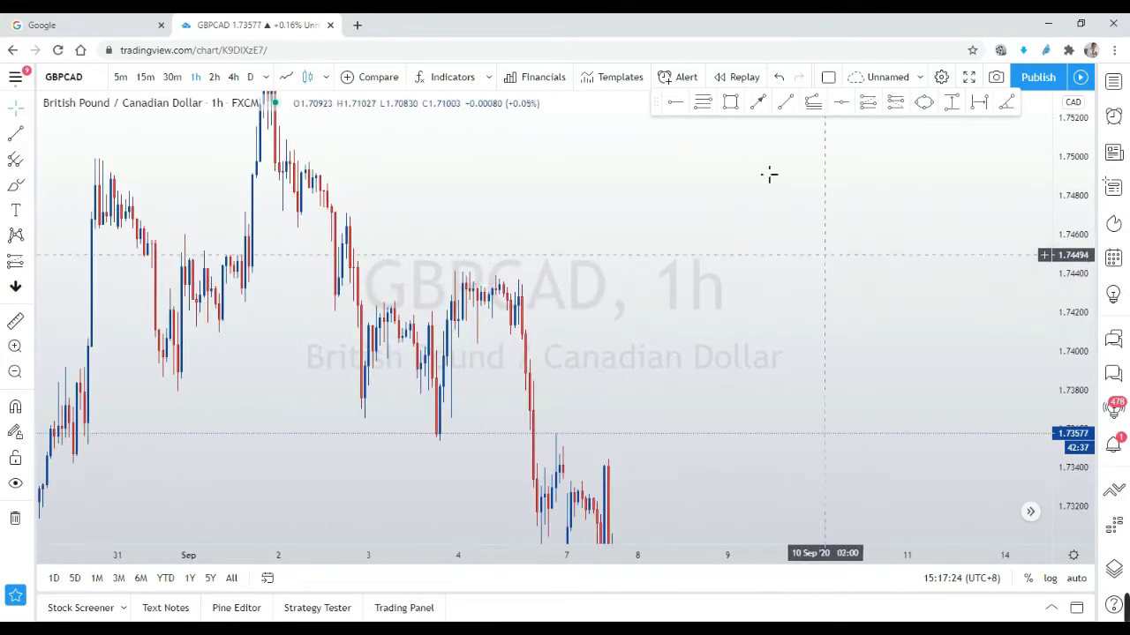
{"action": "left_click", "coordinate": [843, 104]}
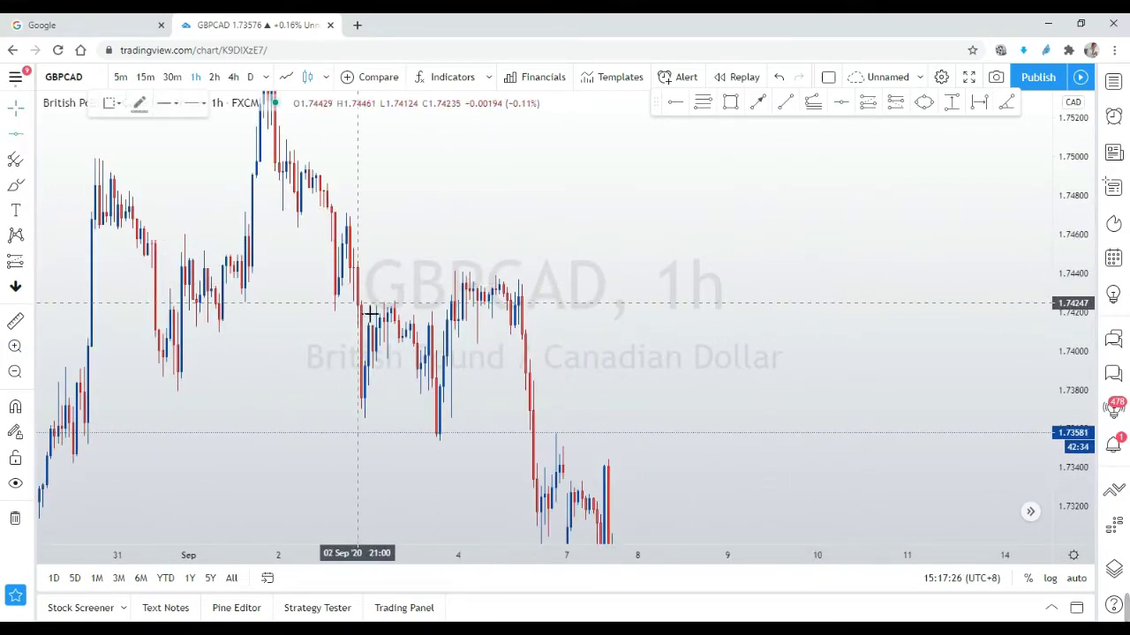
{"action": "left_click_drag", "start_coordinate": [302, 365], "coordinate": [760, 357]}
{"action": "scroll", "coordinate": [873, 342], "scroll_direction": "up", "scroll_amount": 4}
{"action": "left_click_drag", "start_coordinate": [452, 316], "coordinate": [459, 311]}
{"action": "left_click", "coordinate": [422, 351]}
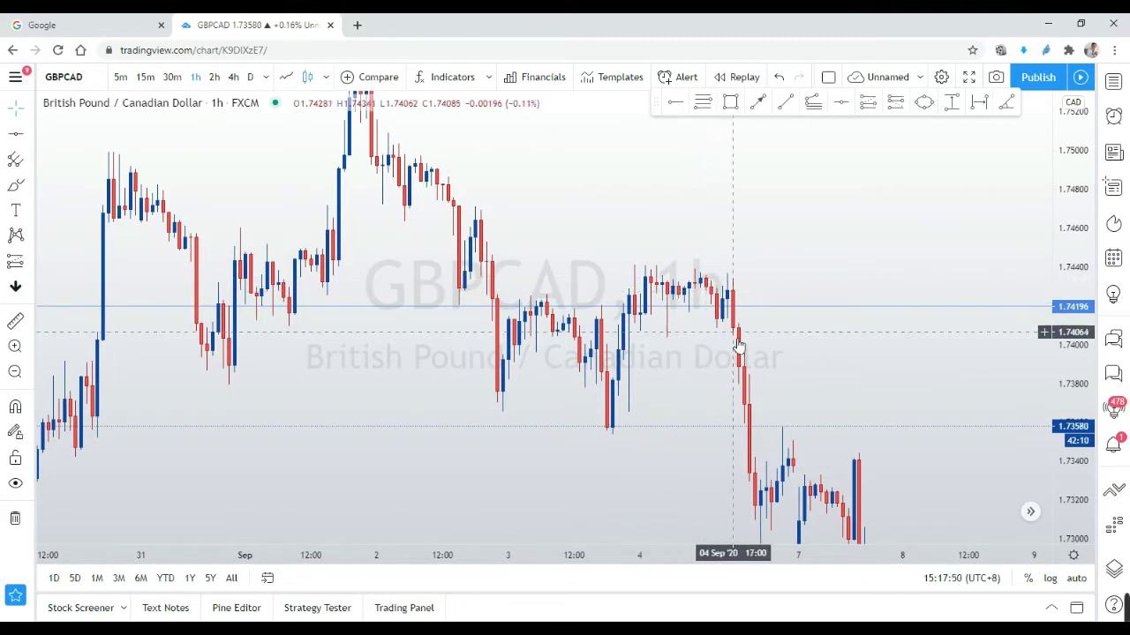
Step: Draw a rectangle around the 4 September consolidation, from about 1.7442 down to 1.7414 and from 3 September 18:00 to 7 September 13:00
{"action": "scroll", "coordinate": [737, 339], "scroll_direction": "down", "scroll_amount": 4}
{"action": "left_click_drag", "start_coordinate": [729, 439], "coordinate": [697, 442]}
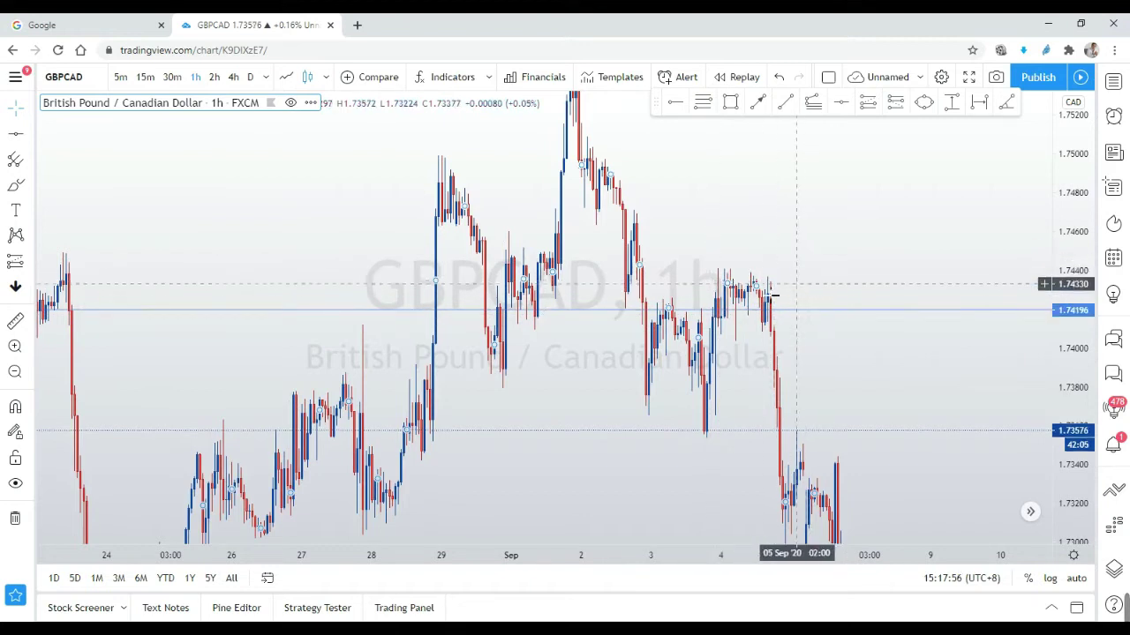
{"action": "scroll", "coordinate": [532, 328], "scroll_direction": "up", "scroll_amount": 3}
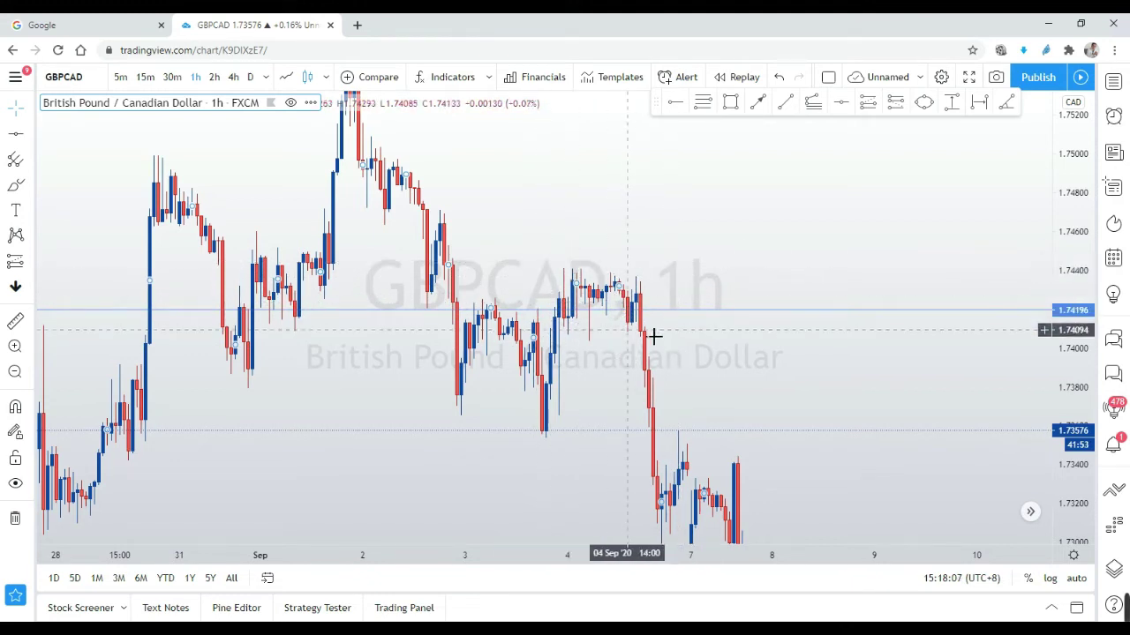
{"action": "left_click_drag", "start_coordinate": [736, 363], "coordinate": [476, 366]}
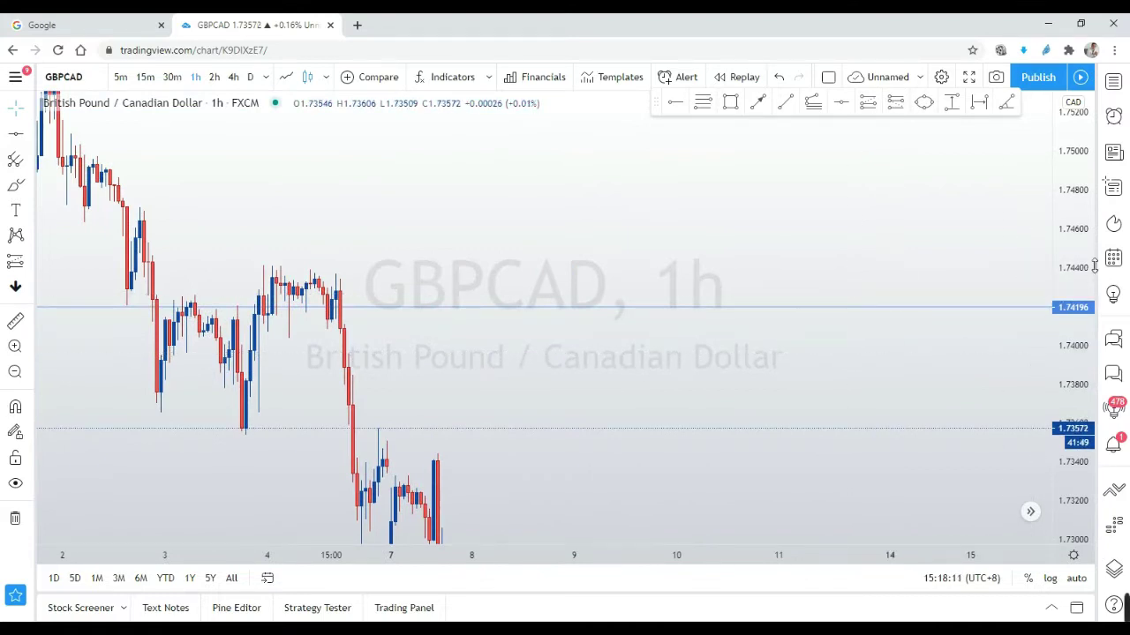
{"action": "left_click_drag", "start_coordinate": [1087, 265], "coordinate": [1080, 297]}
{"action": "scroll", "coordinate": [956, 339], "scroll_direction": "down", "scroll_amount": 2}
{"action": "left_click_drag", "start_coordinate": [699, 379], "coordinate": [846, 367]}
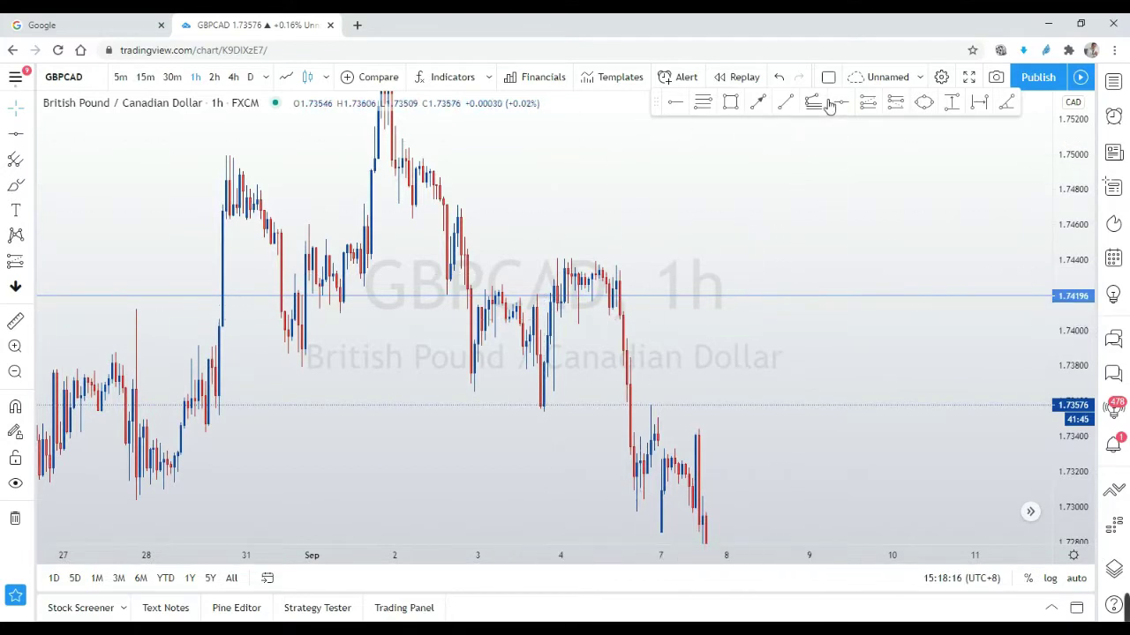
{"action": "left_click", "coordinate": [731, 103]}
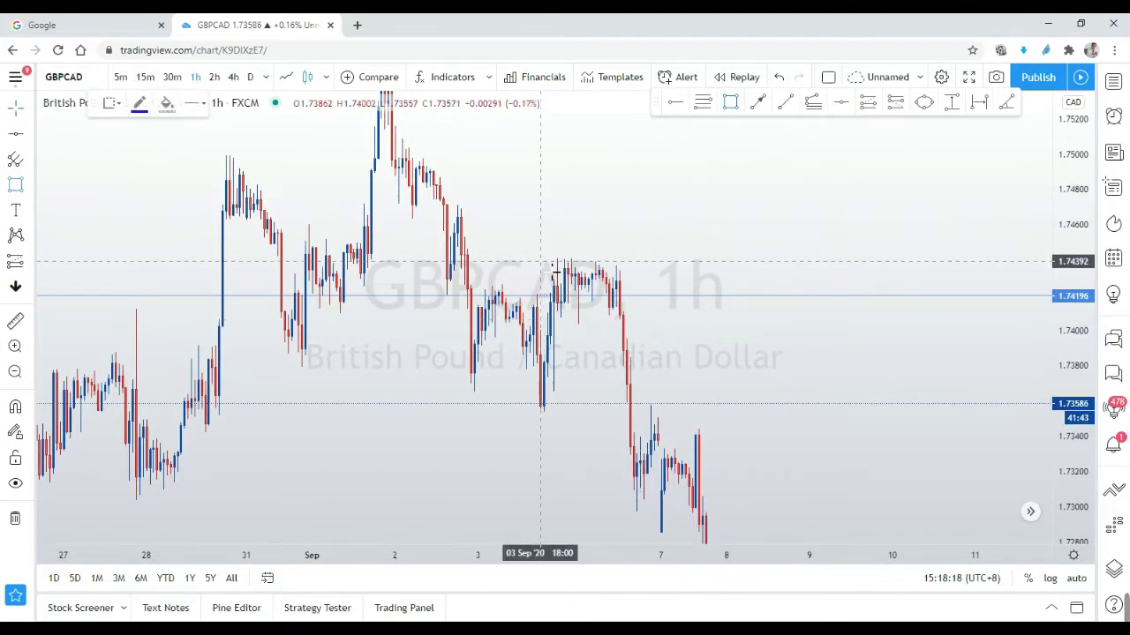
{"action": "left_click_drag", "start_coordinate": [541, 258], "coordinate": [688, 306]}
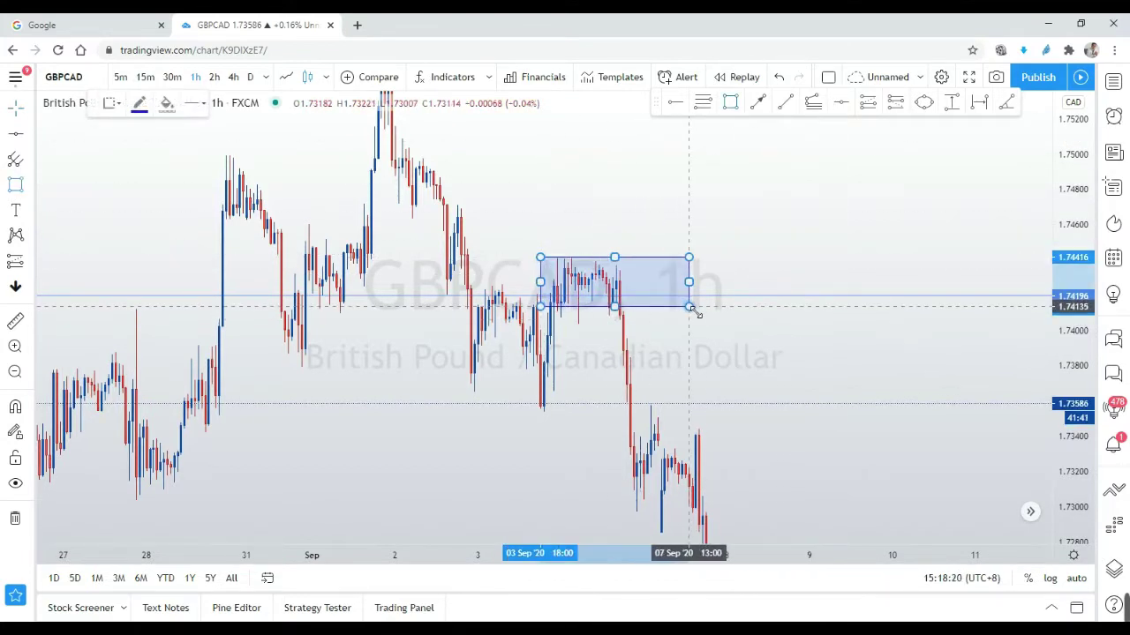
{"action": "left_click", "coordinate": [675, 341]}
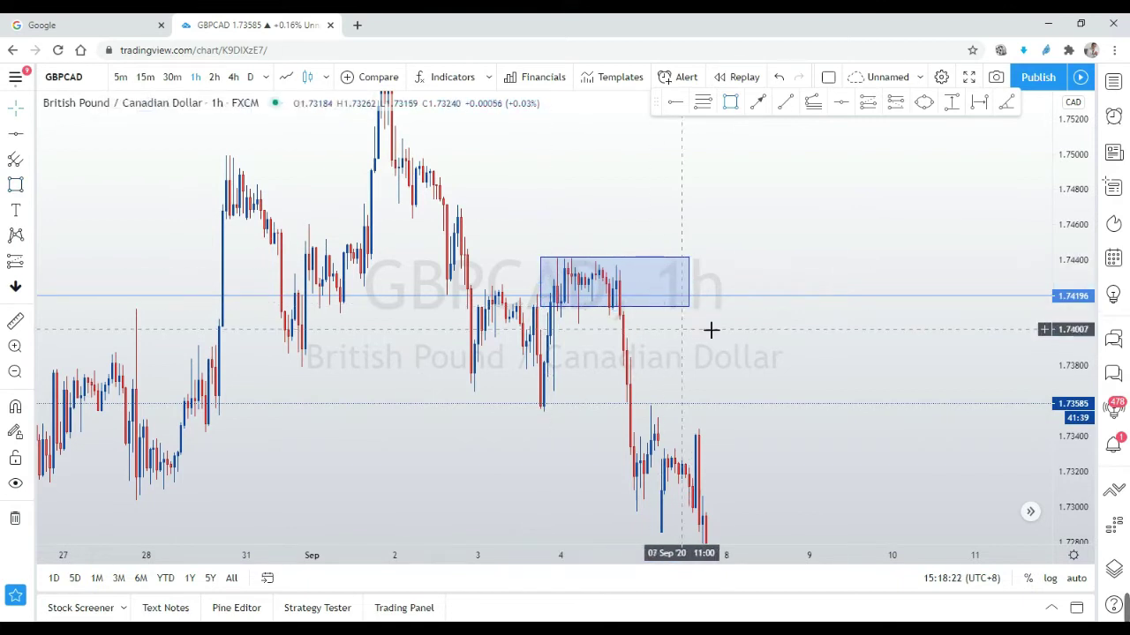
Step: Lower the rectangle's upper edge to about 1.7437, start it at 4 September 14:00 and extend its end to 8 September 06:00
{"action": "scroll", "coordinate": [752, 374], "scroll_direction": "up", "scroll_amount": 6}
{"action": "left_click_drag", "start_coordinate": [572, 374], "coordinate": [759, 375]}
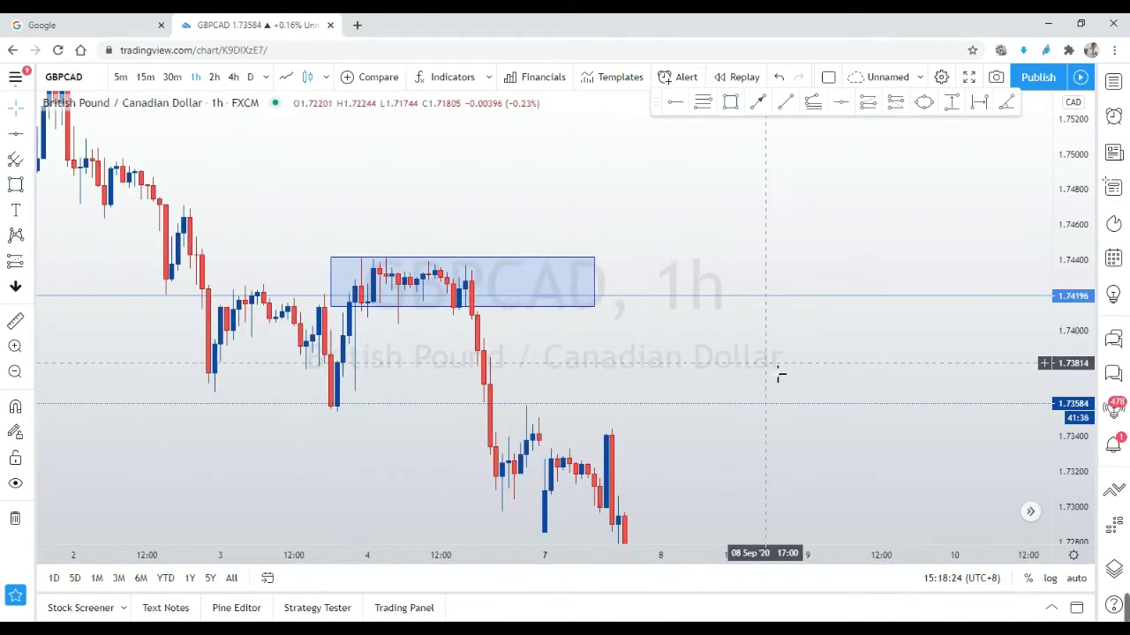
{"action": "left_click_drag", "start_coordinate": [1065, 481], "coordinate": [1062, 330]}
{"action": "scroll", "coordinate": [635, 358], "scroll_direction": "up", "scroll_amount": 5}
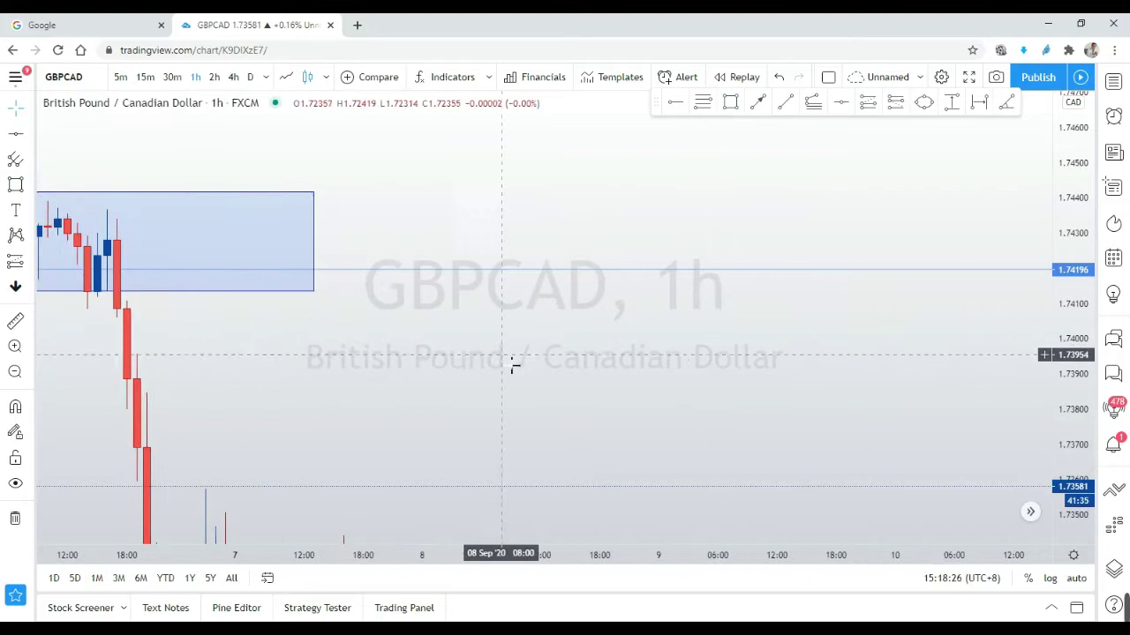
{"action": "left_click_drag", "start_coordinate": [528, 368], "coordinate": [868, 385]}
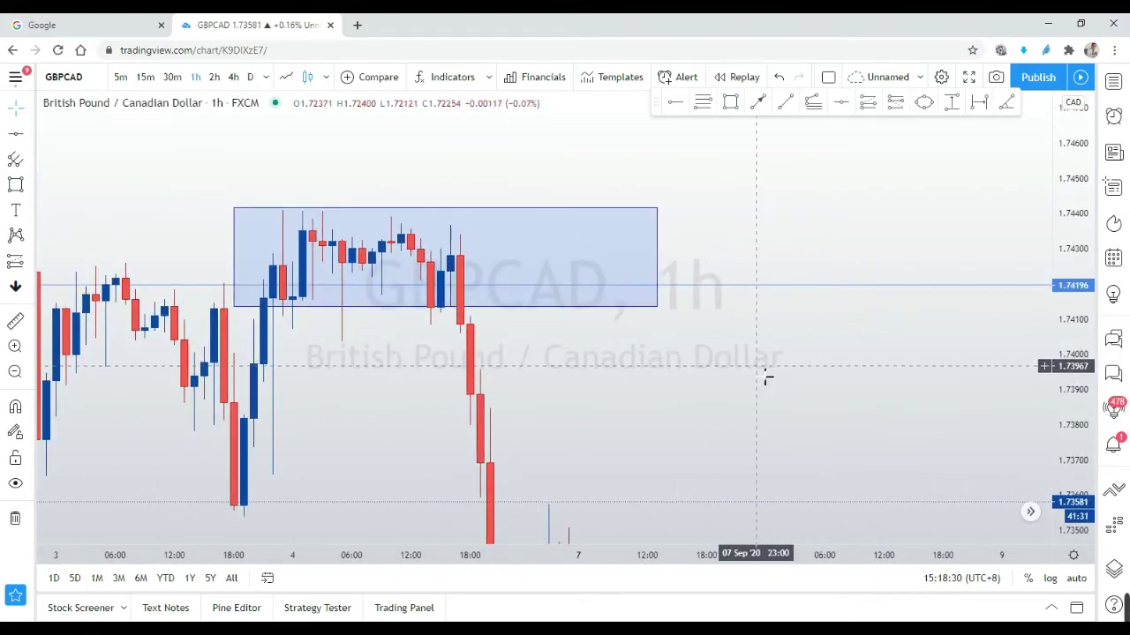
{"action": "scroll", "coordinate": [680, 383], "scroll_direction": "left", "scroll_amount": 2}
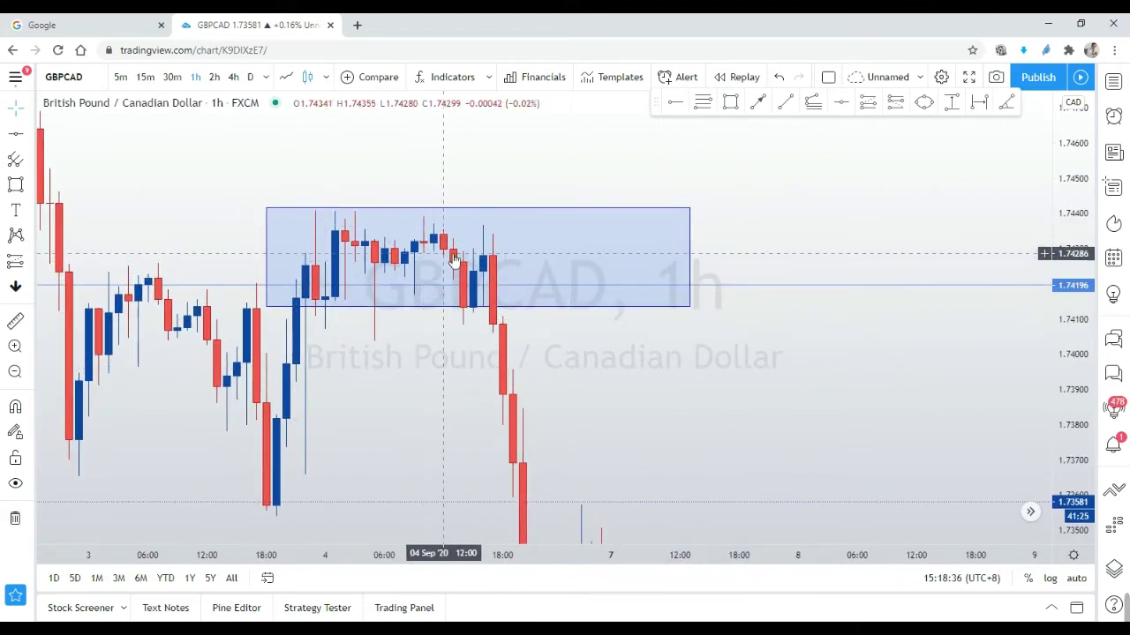
{"action": "left_click_drag", "start_coordinate": [477, 209], "coordinate": [481, 227]}
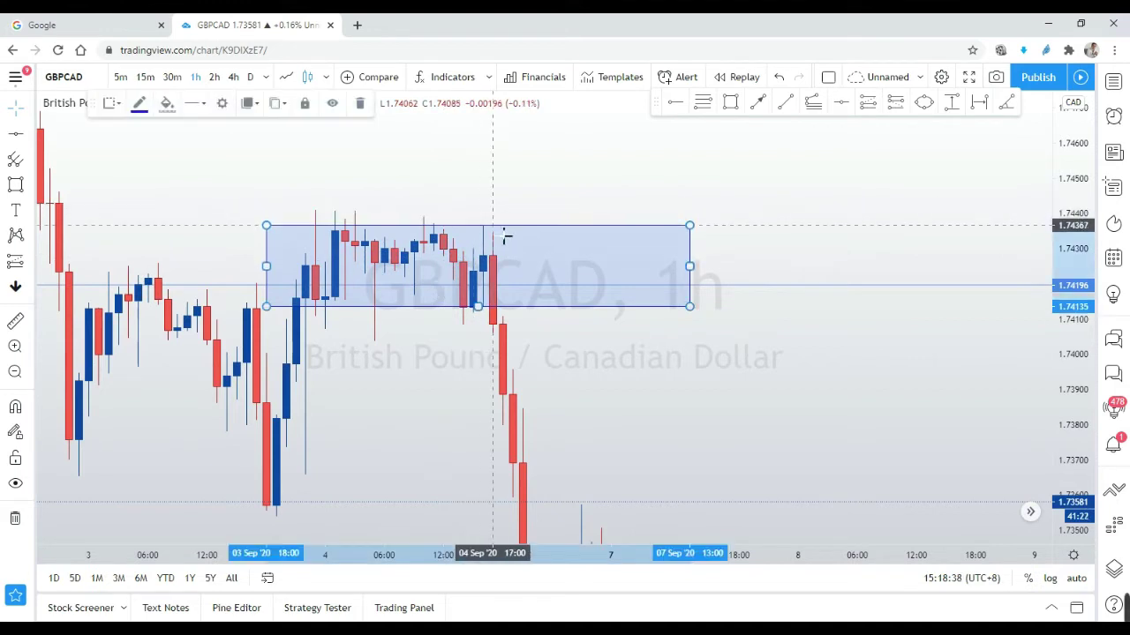
{"action": "left_click_drag", "start_coordinate": [266, 257], "coordinate": [477, 278]}
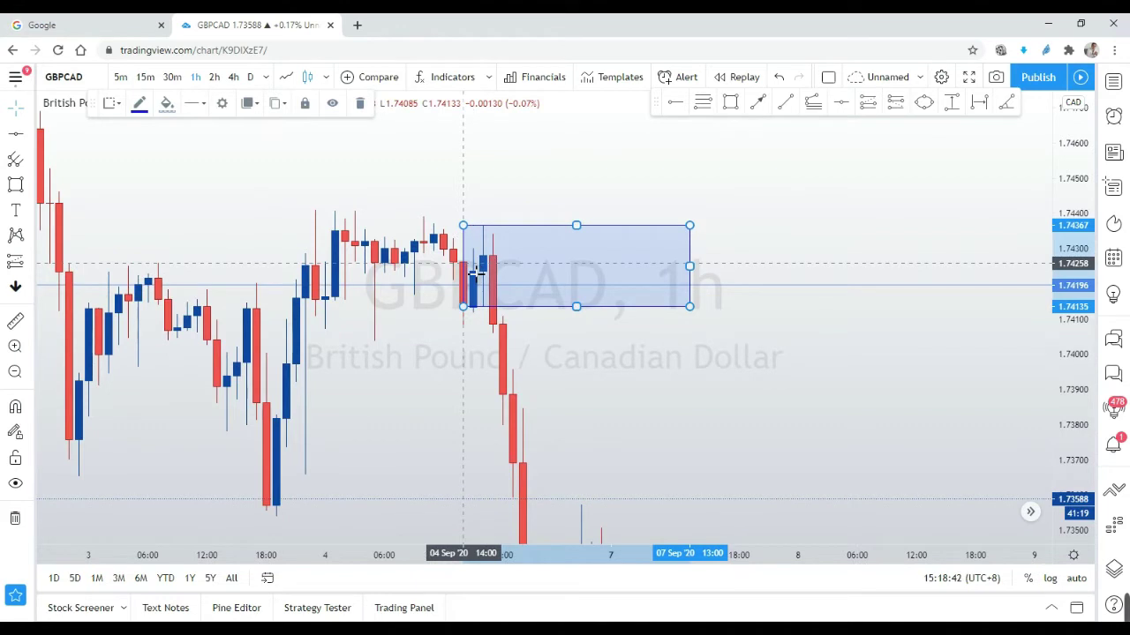
{"action": "left_click_drag", "start_coordinate": [690, 265], "coordinate": [857, 267]}
{"action": "left_click", "coordinate": [642, 381]}
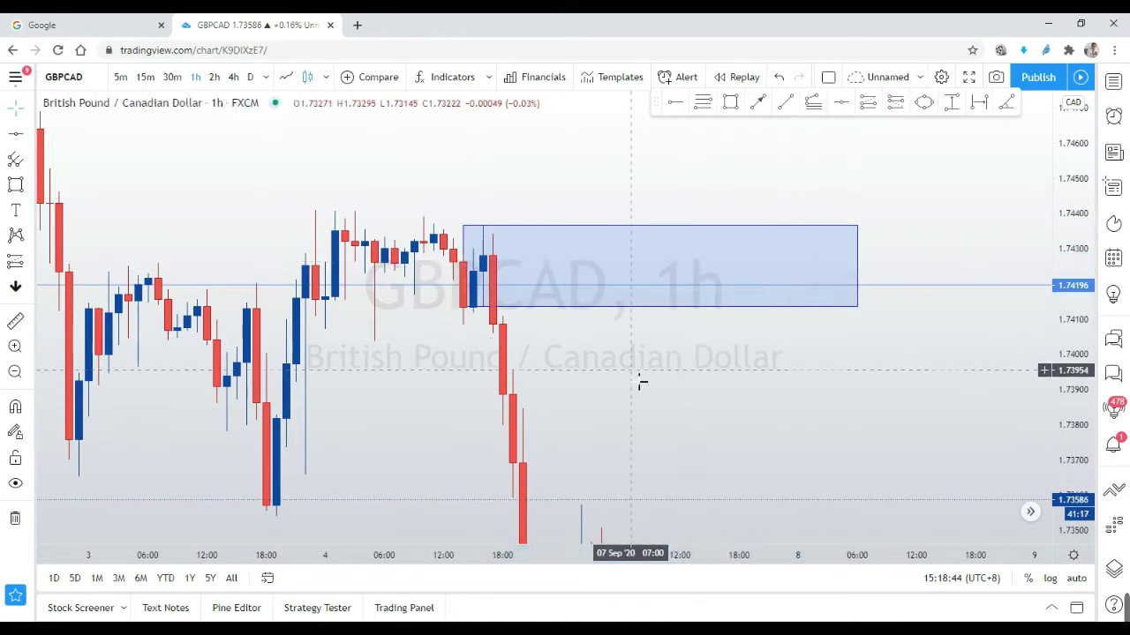
Step: Measure the rectangle's height from its lower edge to its upper edge with the Price Range tool
{"action": "left_click", "coordinate": [953, 106]}
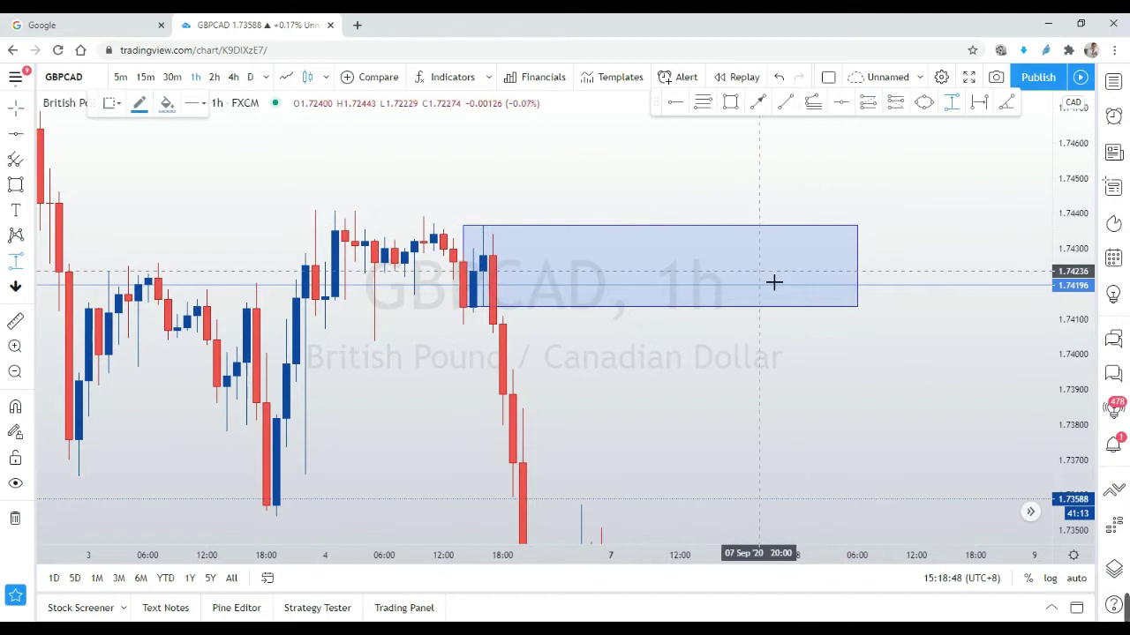
{"action": "left_click", "coordinate": [725, 318], "text": "shift"}
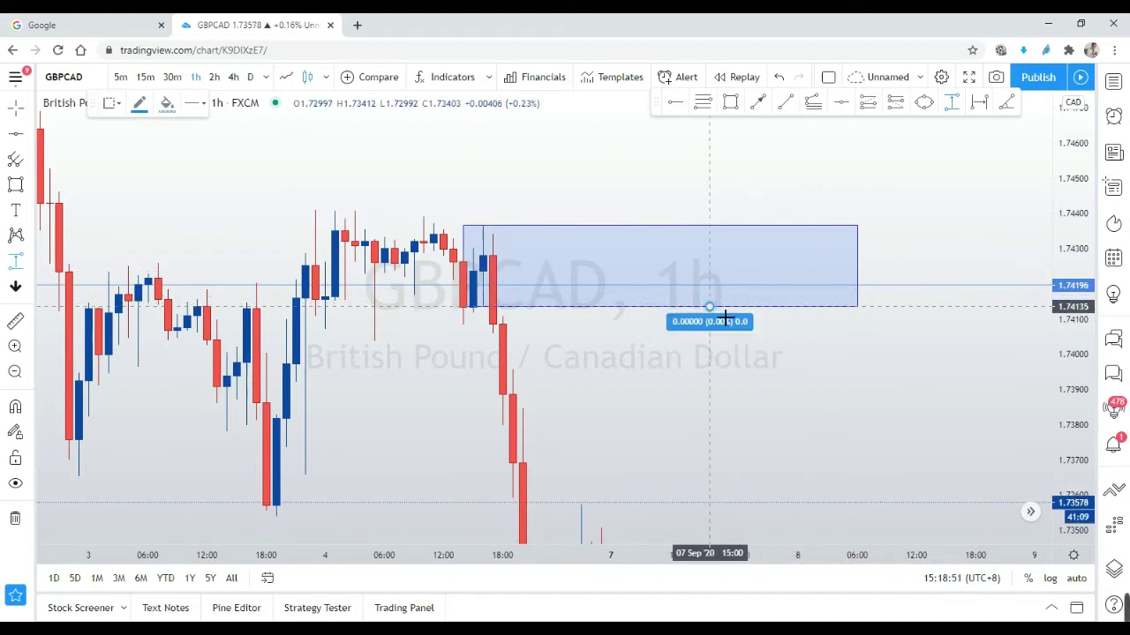
{"action": "left_click", "coordinate": [737, 236]}
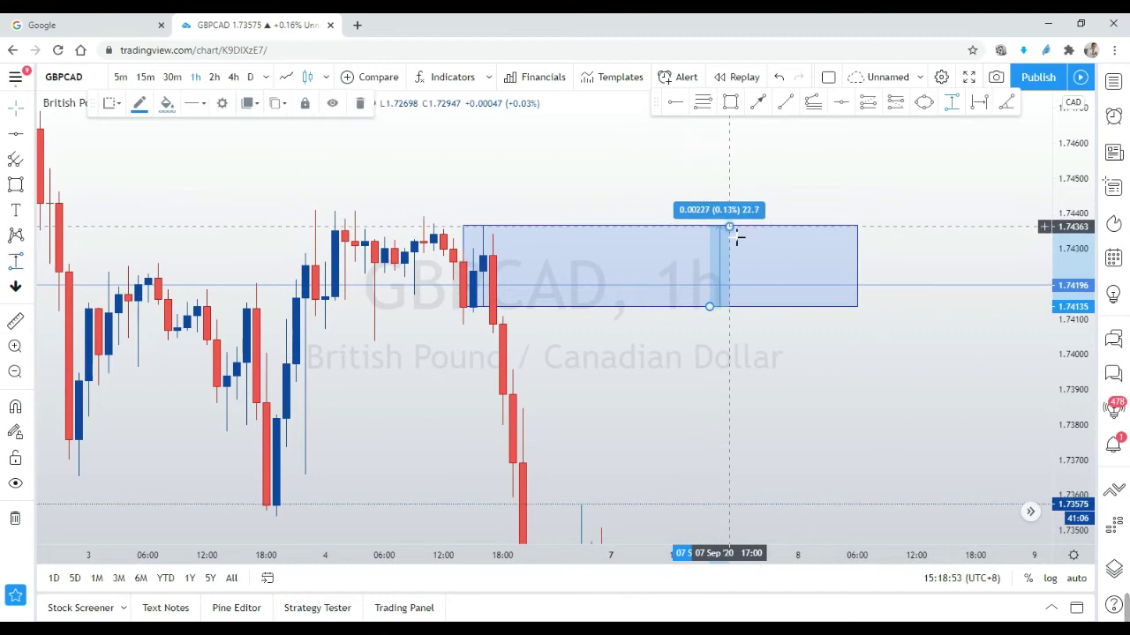
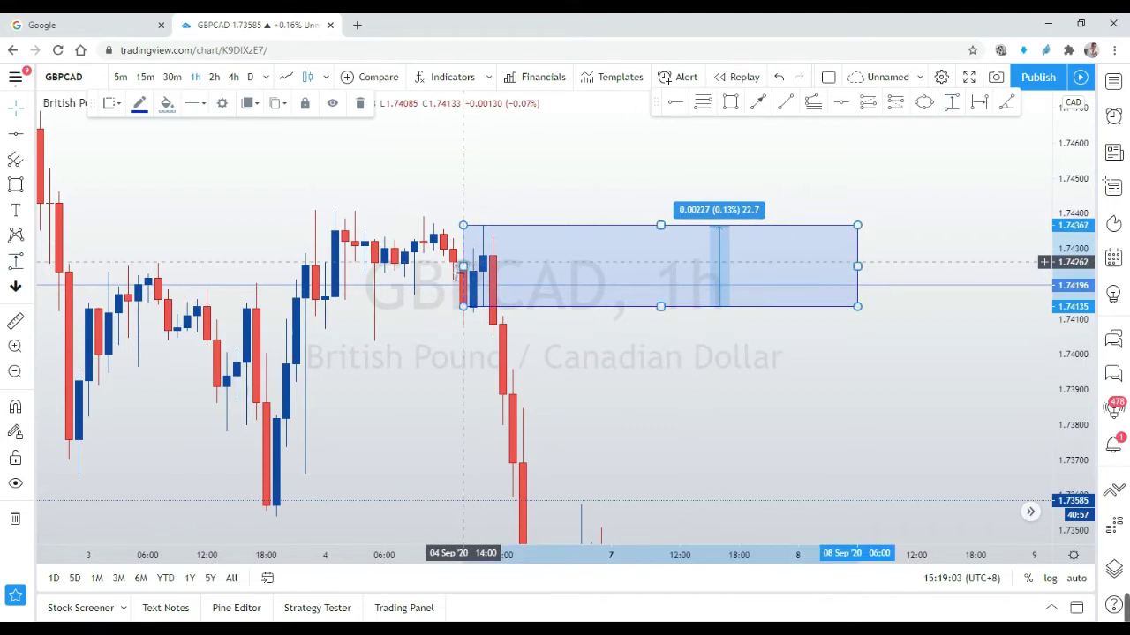
Step: Extend the rectangle's start back to about 3 September 22:00 so it covers the whole consolidation
{"action": "left_click_drag", "start_coordinate": [466, 265], "coordinate": [305, 265]}
{"action": "left_click", "coordinate": [593, 346]}
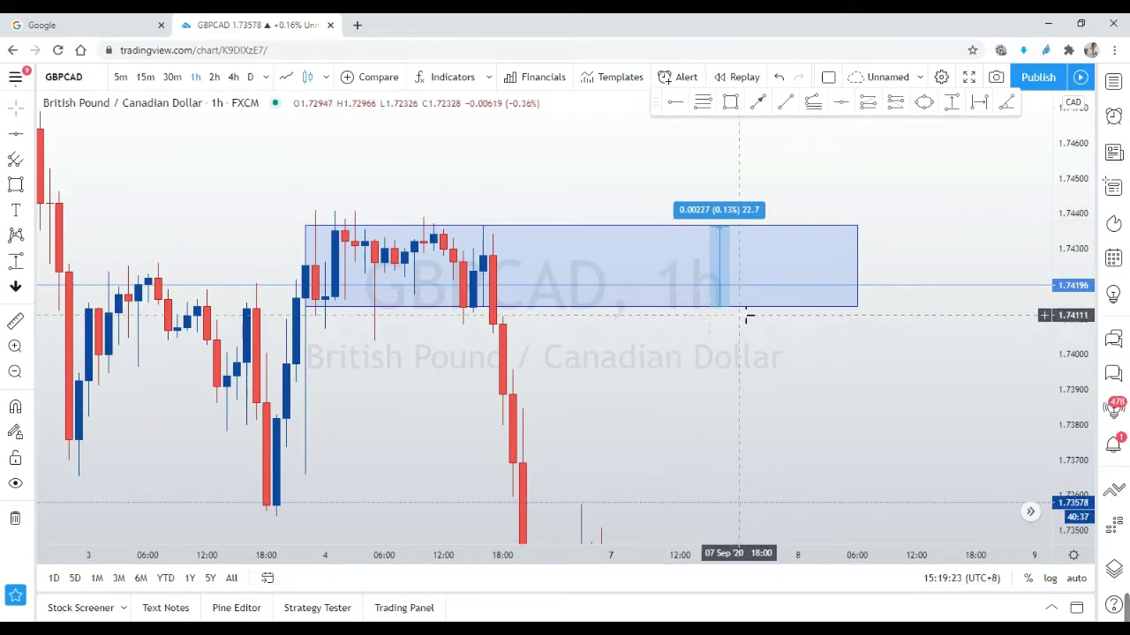
Step: Switch the chart to the 15-minute timeframe and bring the 4 September supply zone into close view
{"action": "left_click", "coordinate": [145, 77]}
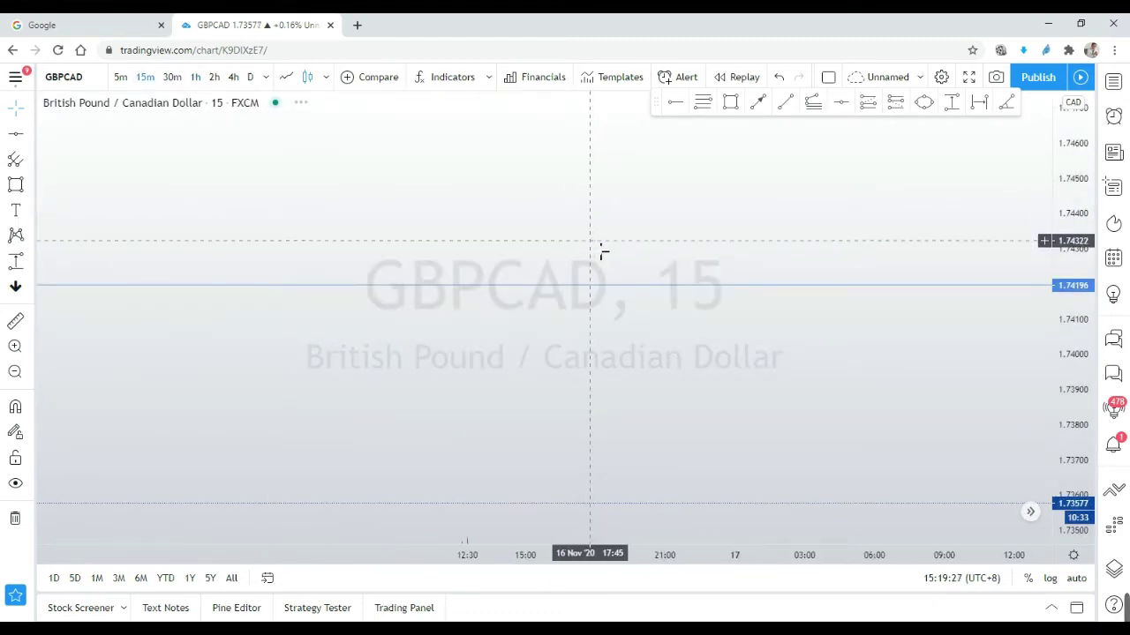
{"action": "left_click_drag", "start_coordinate": [1070, 226], "coordinate": [1076, 427]}
{"action": "scroll", "coordinate": [966, 406], "scroll_direction": "down", "scroll_amount": 15}
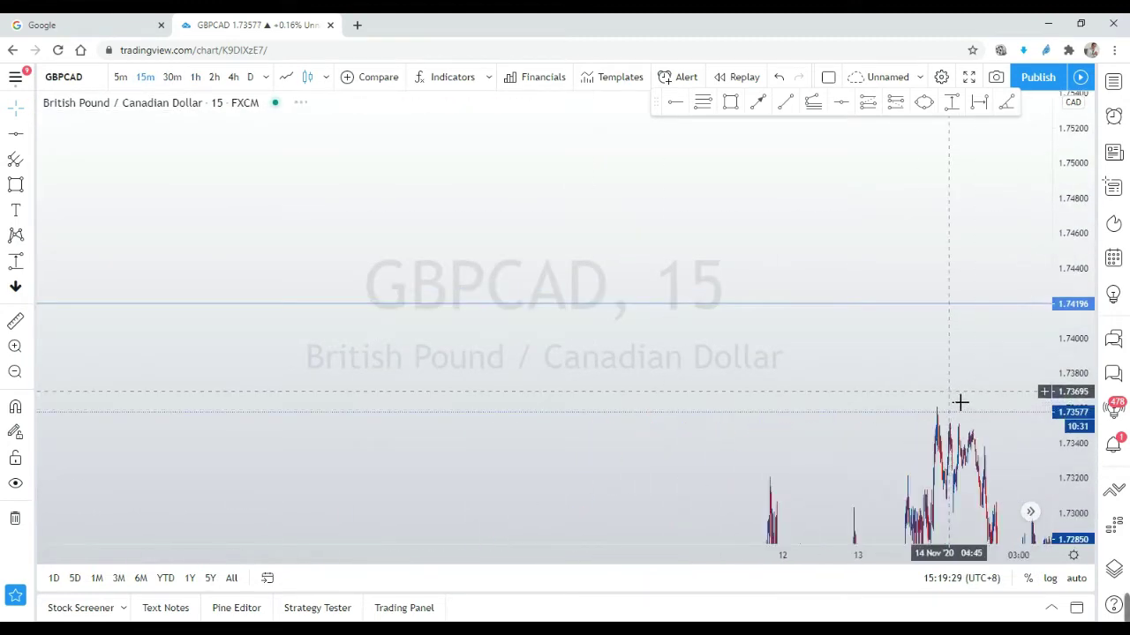
{"action": "left_click_drag", "start_coordinate": [874, 373], "coordinate": [927, 372]}
{"action": "left_click_drag", "start_coordinate": [380, 378], "coordinate": [759, 380]}
{"action": "left_click_drag", "start_coordinate": [282, 377], "coordinate": [544, 381]}
{"action": "scroll", "coordinate": [492, 379], "scroll_direction": "up", "scroll_amount": 4}
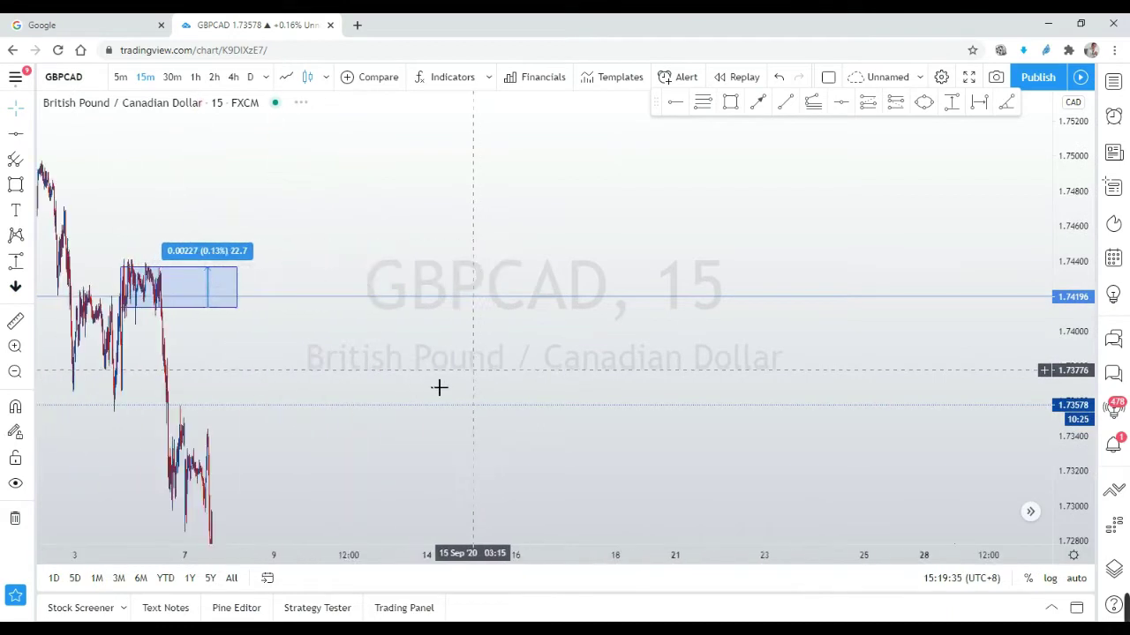
{"action": "left_click_drag", "start_coordinate": [420, 391], "coordinate": [629, 393]}
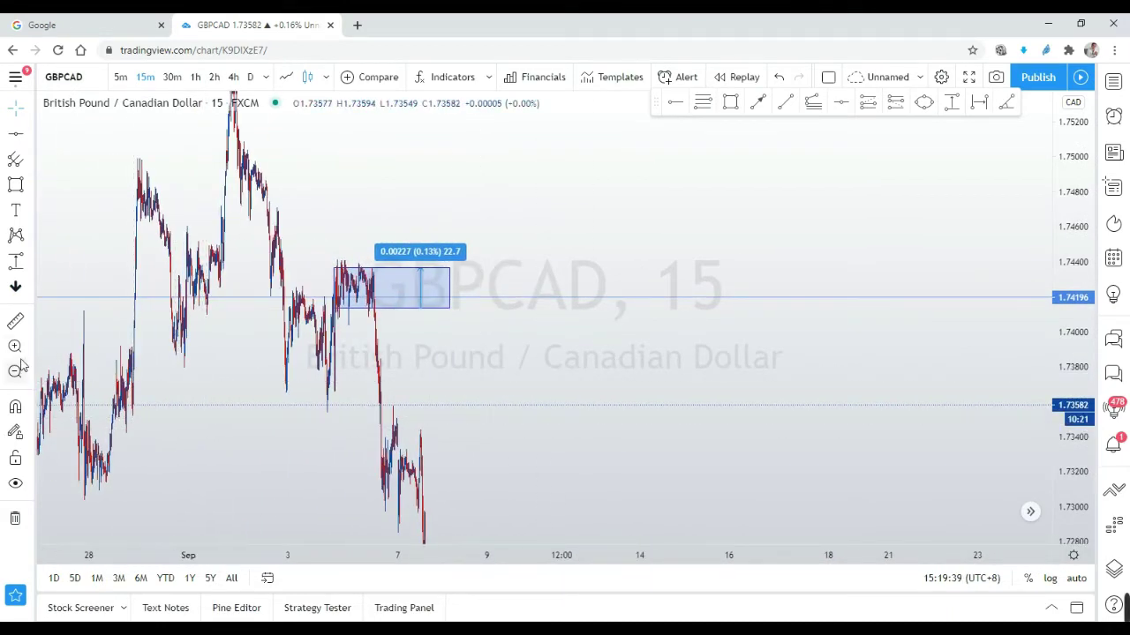
{"action": "left_click_drag", "start_coordinate": [300, 210], "coordinate": [534, 340]}
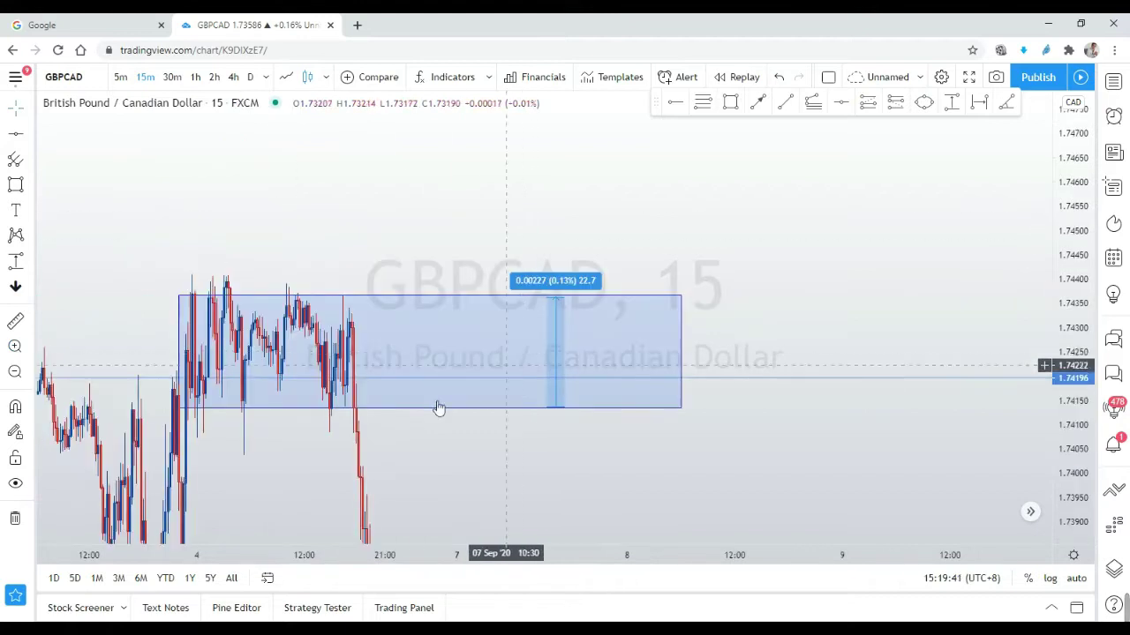
{"action": "left_click_drag", "start_coordinate": [364, 470], "coordinate": [774, 338]}
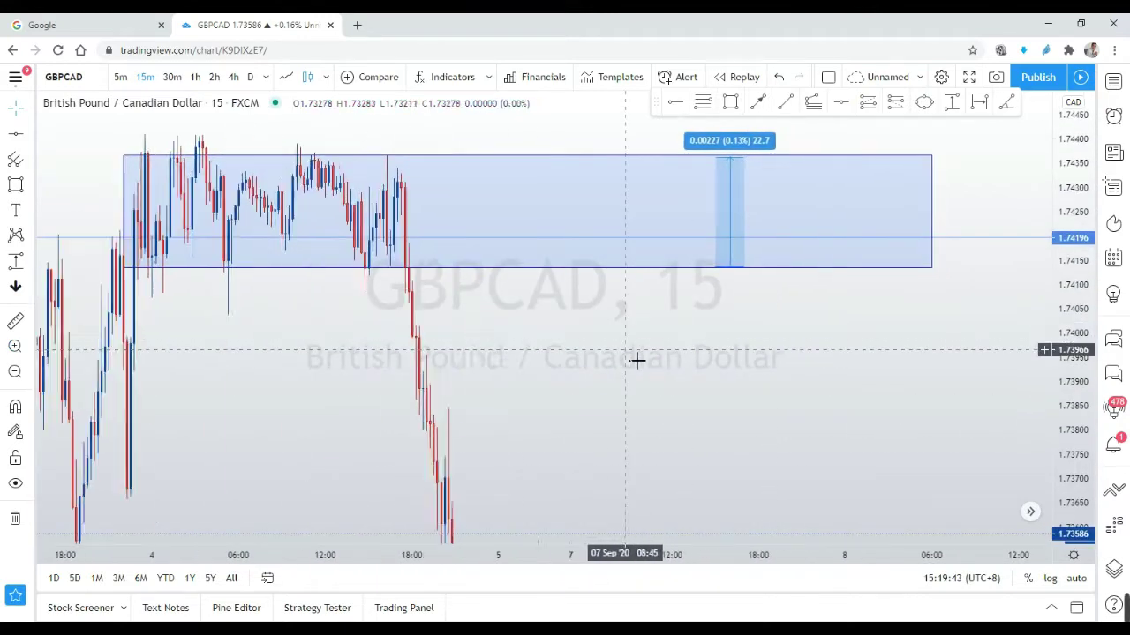
{"action": "left_click_drag", "start_coordinate": [633, 372], "coordinate": [819, 358]}
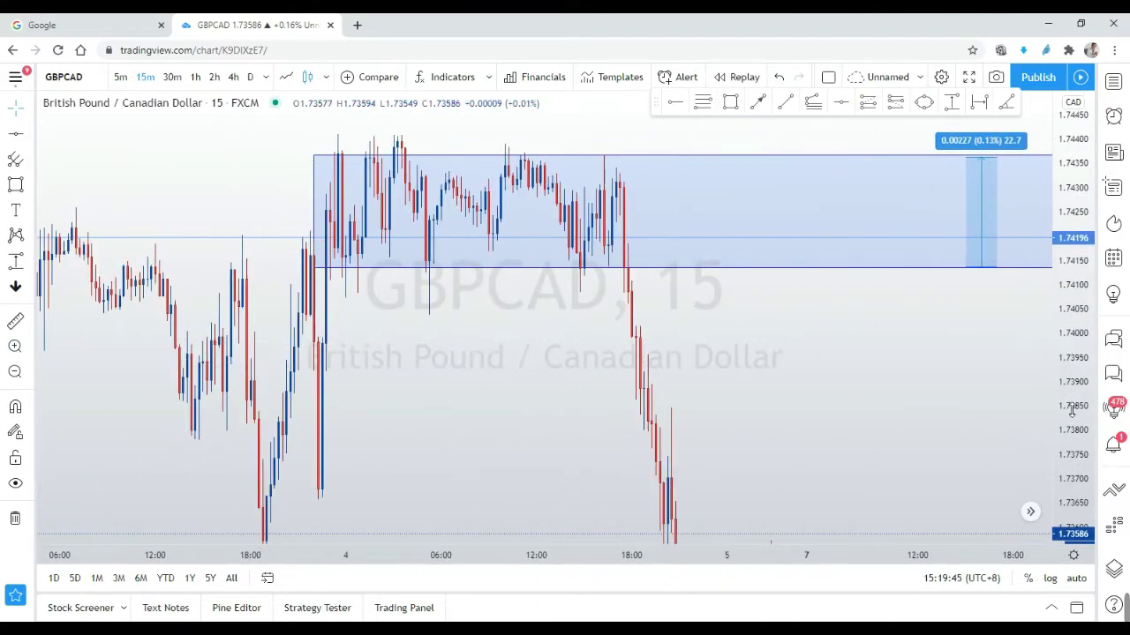
Step: Examine the 15-minute candles inside the zone and the 4 September breakout through its lower edge
{"action": "left_click_drag", "start_coordinate": [1071, 407], "coordinate": [1070, 344]}
{"action": "left_click_drag", "start_coordinate": [882, 355], "coordinate": [802, 409]}
{"action": "left_click", "coordinate": [574, 321]}
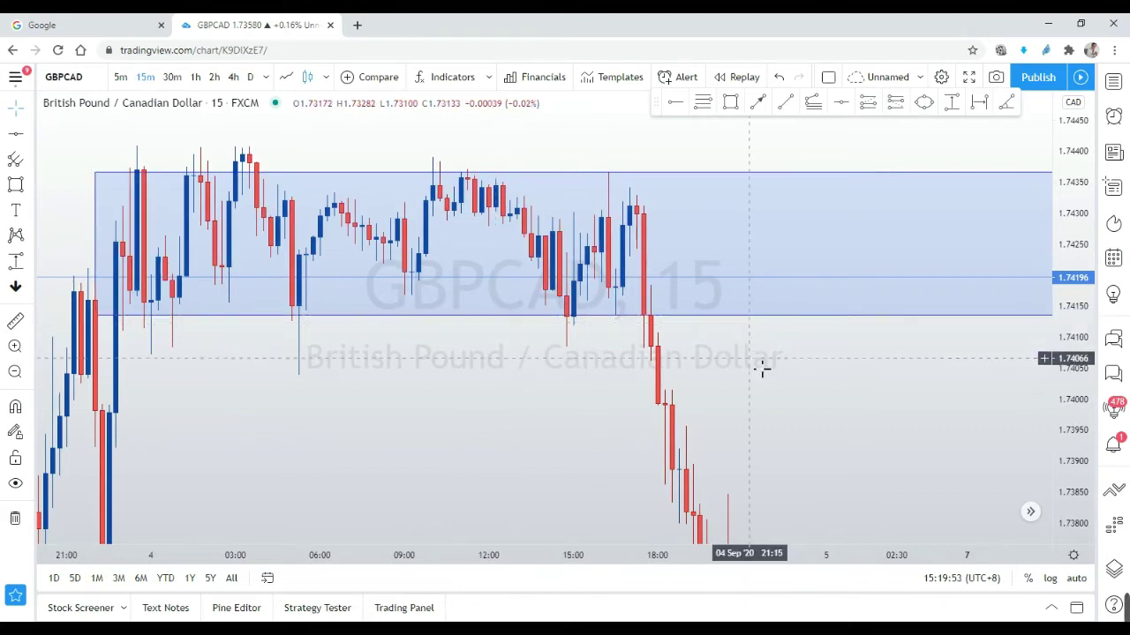
{"action": "left_click_drag", "start_coordinate": [762, 370], "coordinate": [803, 373]}
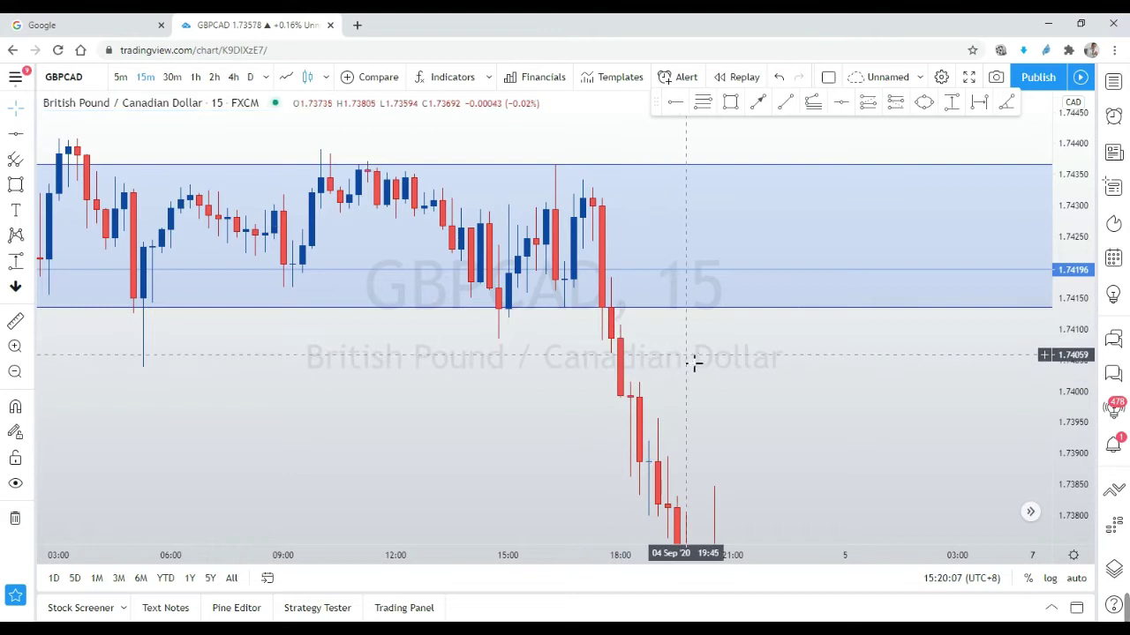
{"action": "left_click", "coordinate": [607, 307]}
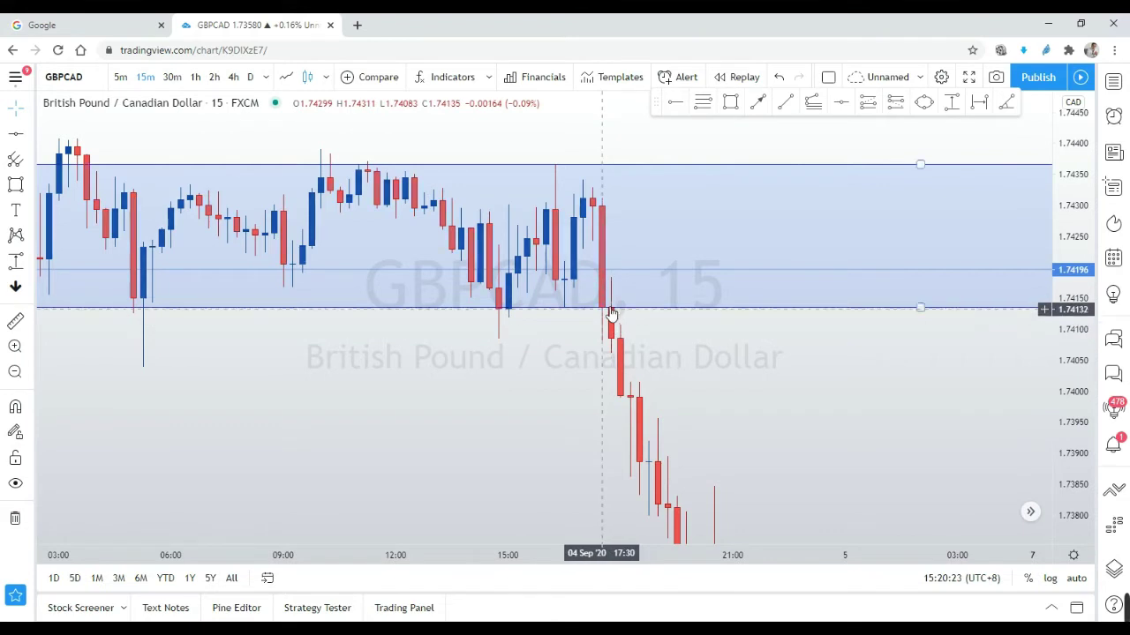
{"action": "left_click_drag", "start_coordinate": [658, 347], "coordinate": [676, 342]}
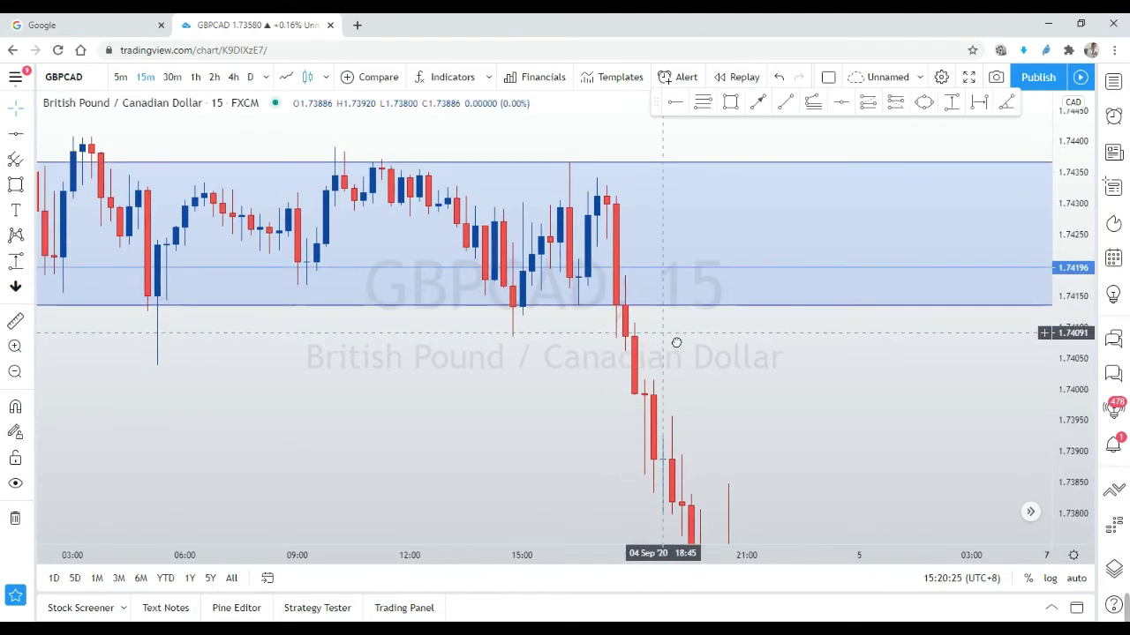
{"action": "scroll", "coordinate": [648, 327], "scroll_direction": "down", "scroll_amount": 2}
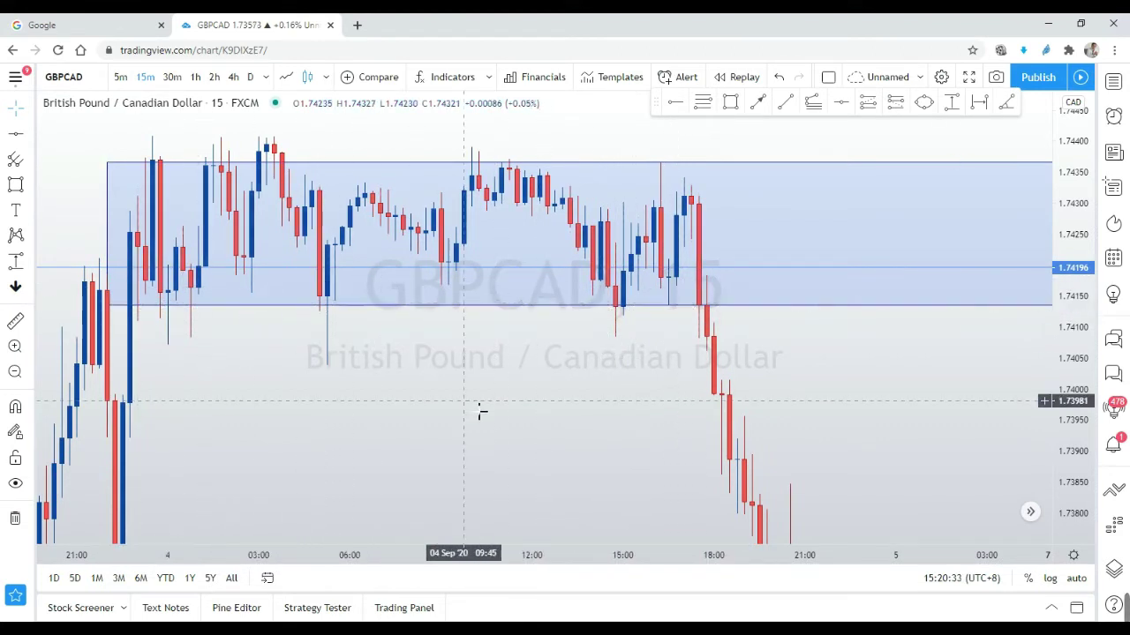
Step: Move the supply rectangle's start to about 4 September 21:30, clear of the consolidation and breakout candles
{"action": "left_click_drag", "start_coordinate": [106, 234], "coordinate": [820, 295]}
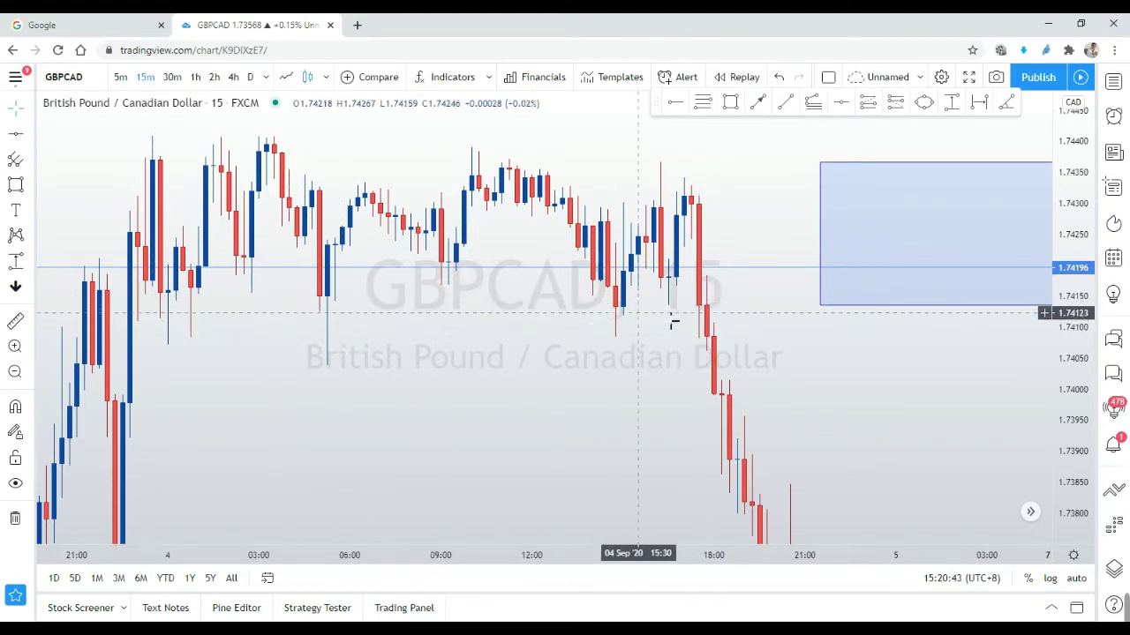
{"action": "left_click_drag", "start_coordinate": [737, 306], "coordinate": [714, 308]}
Step: Draw a rectangle with cyan border and purple fill at the breakout, from 4 September 16:45 to 23:15 and about 1.7414 to 1.7419
{"action": "left_click", "coordinate": [731, 102]}
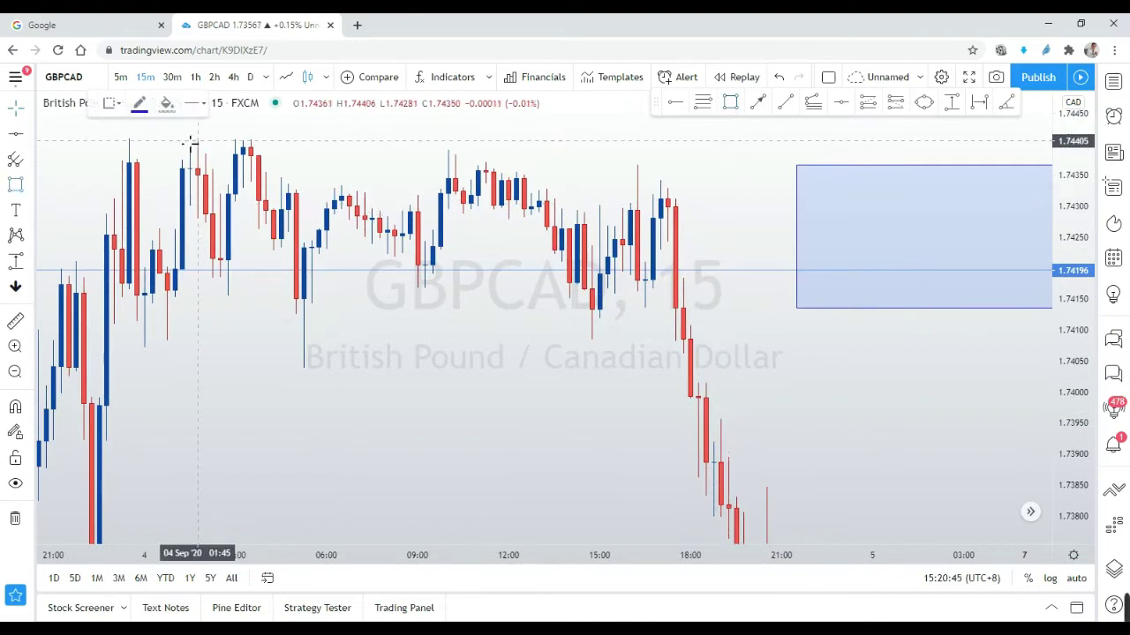
{"action": "left_click", "coordinate": [138, 106]}
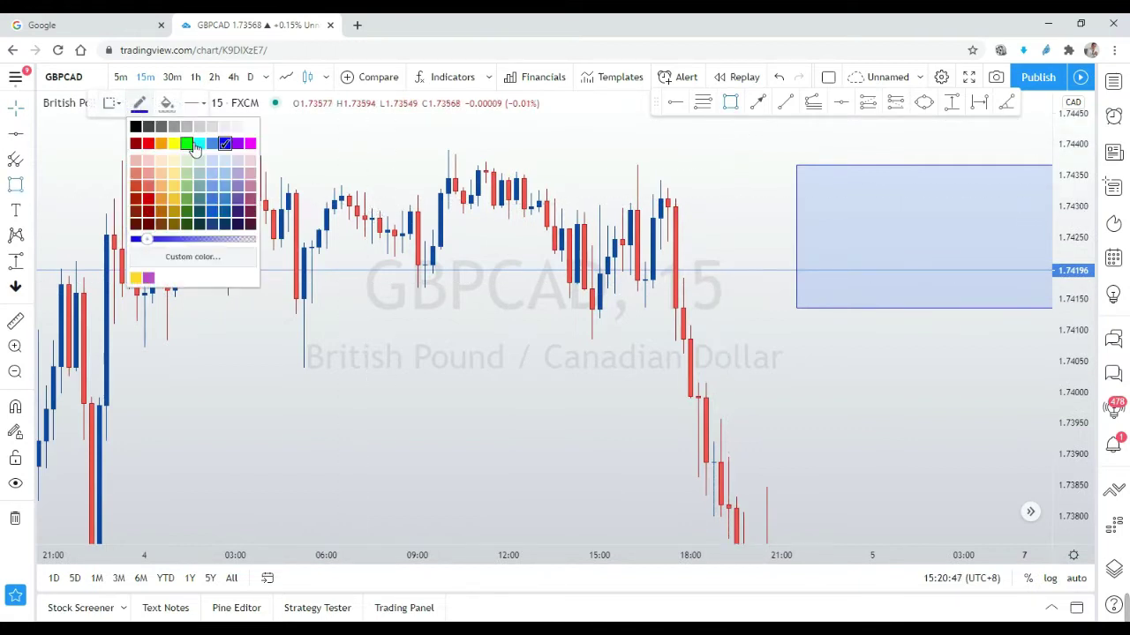
{"action": "left_click", "coordinate": [167, 104]}
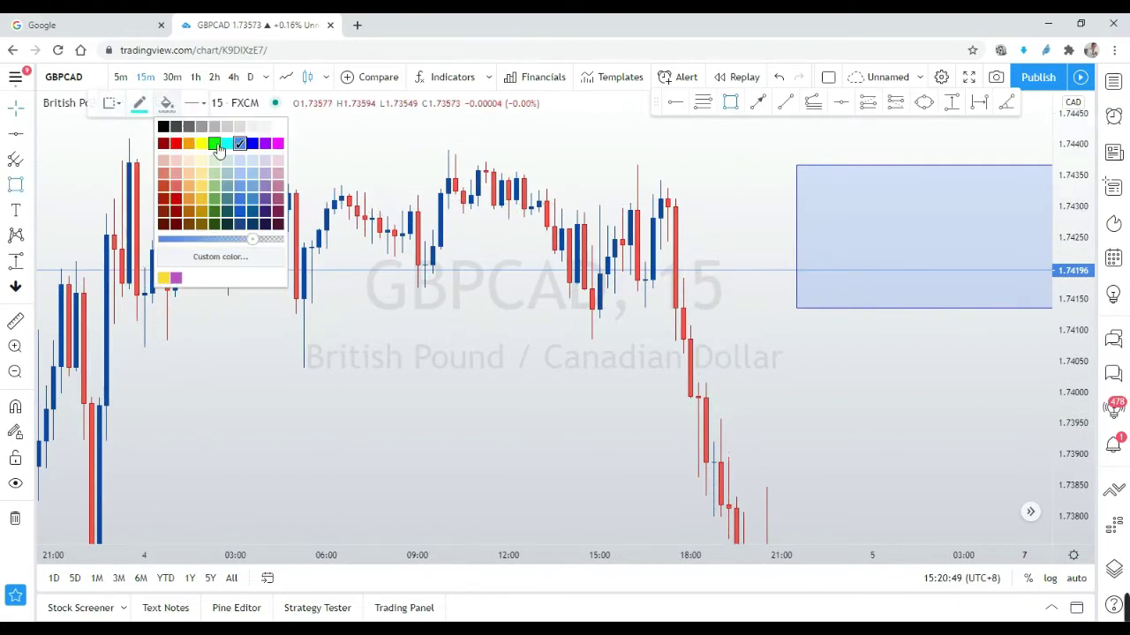
{"action": "left_click", "coordinate": [266, 146]}
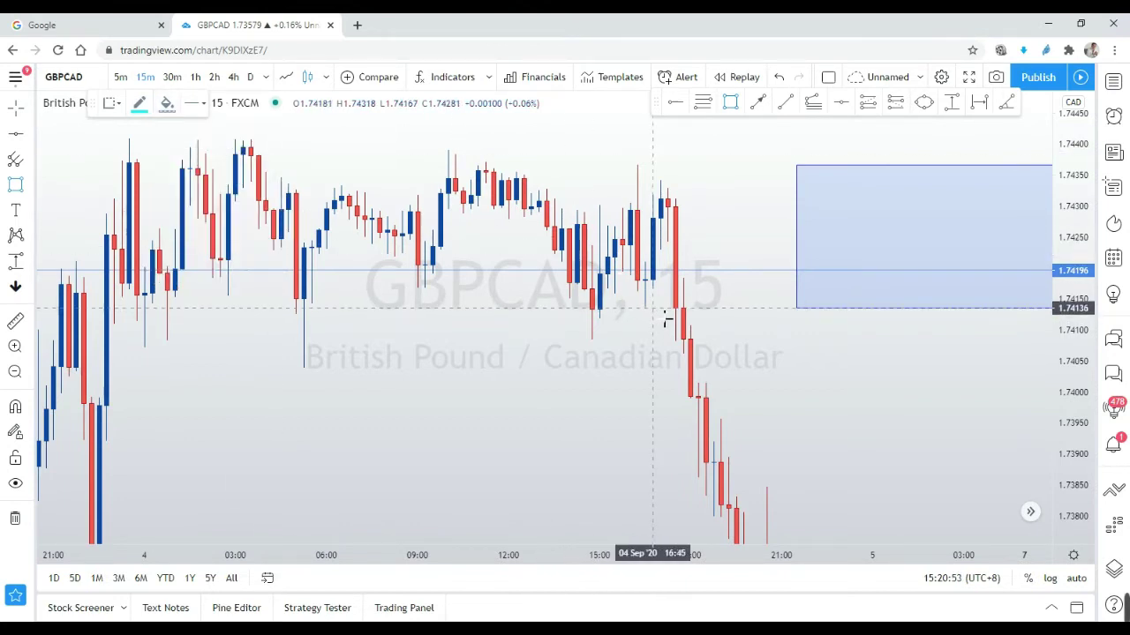
{"action": "left_click_drag", "start_coordinate": [666, 319], "coordinate": [847, 281]}
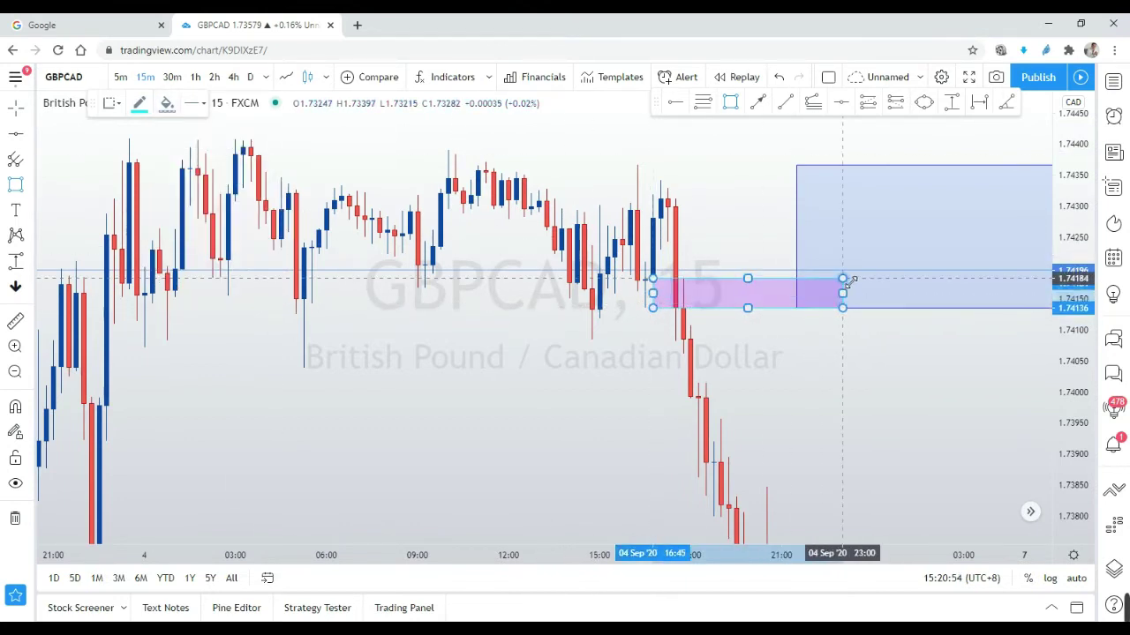
{"action": "left_click", "coordinate": [814, 344]}
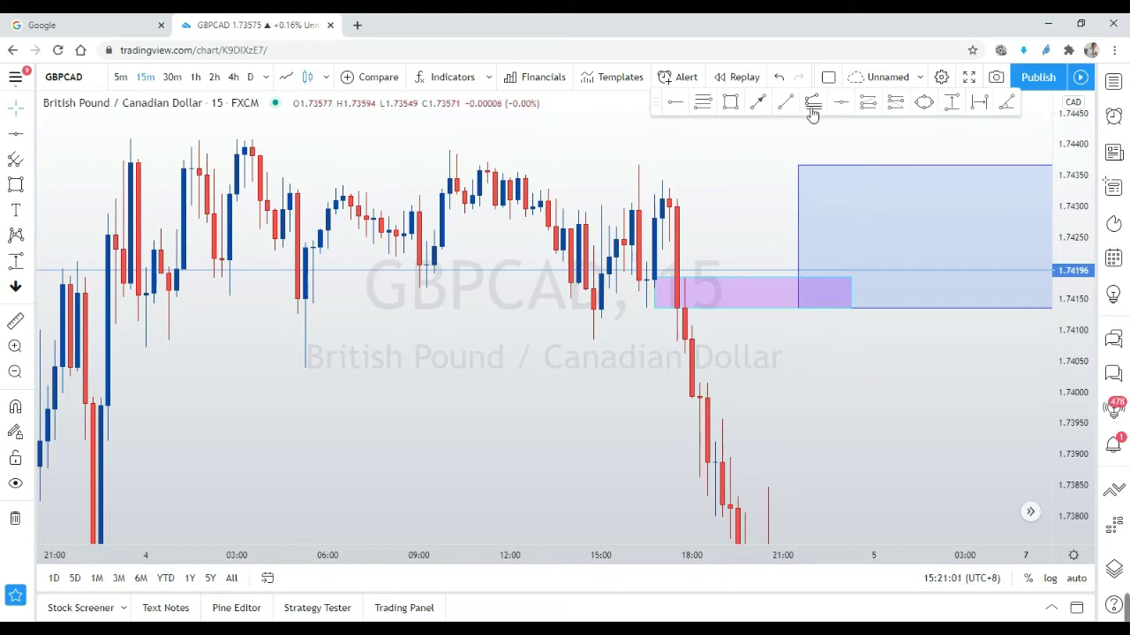
Step: Replace the horizontal line at 1.74196 with a red horizontal line at 1.74137, along the zone's lower edge
{"action": "left_click", "coordinate": [540, 274]}
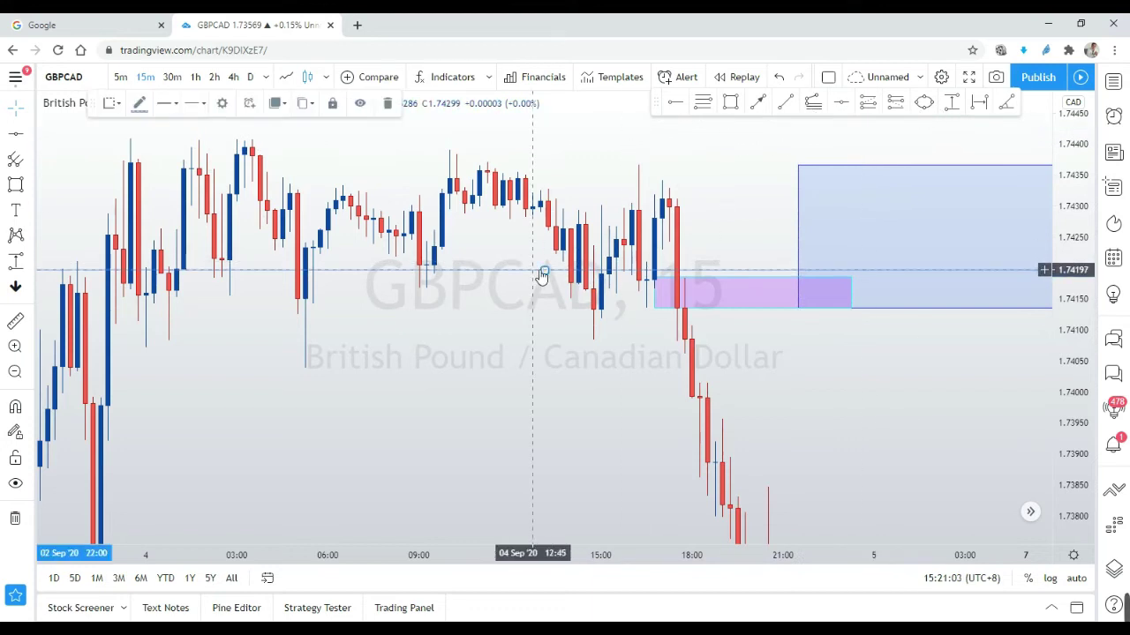
{"action": "key", "text": "Delete"}
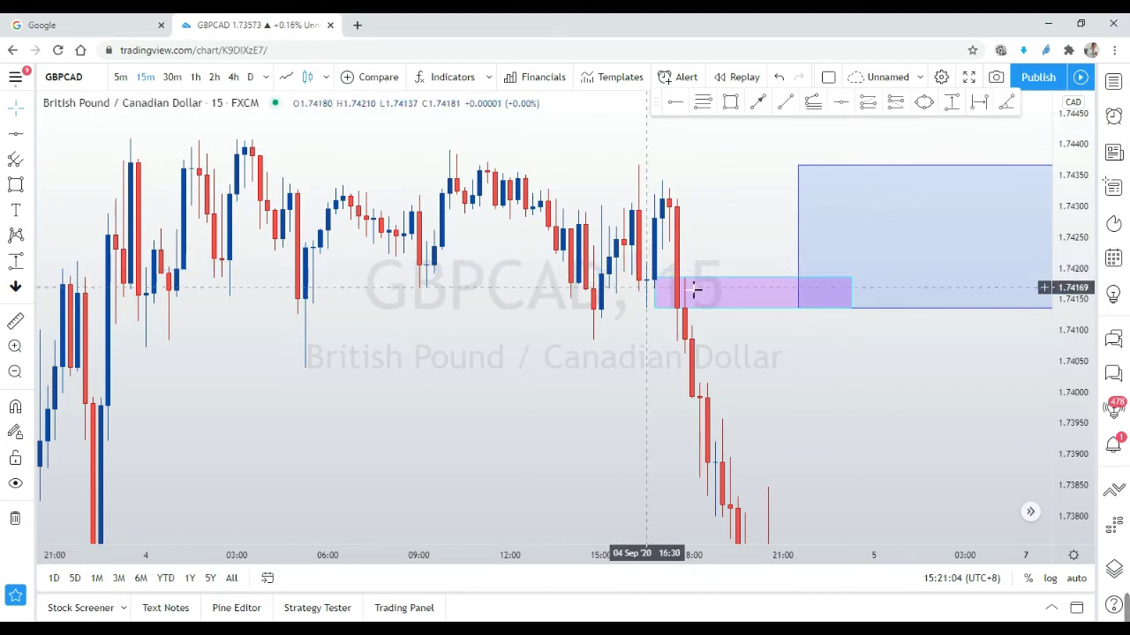
{"action": "left_click", "coordinate": [846, 106]}
{"action": "left_click", "coordinate": [140, 104]}
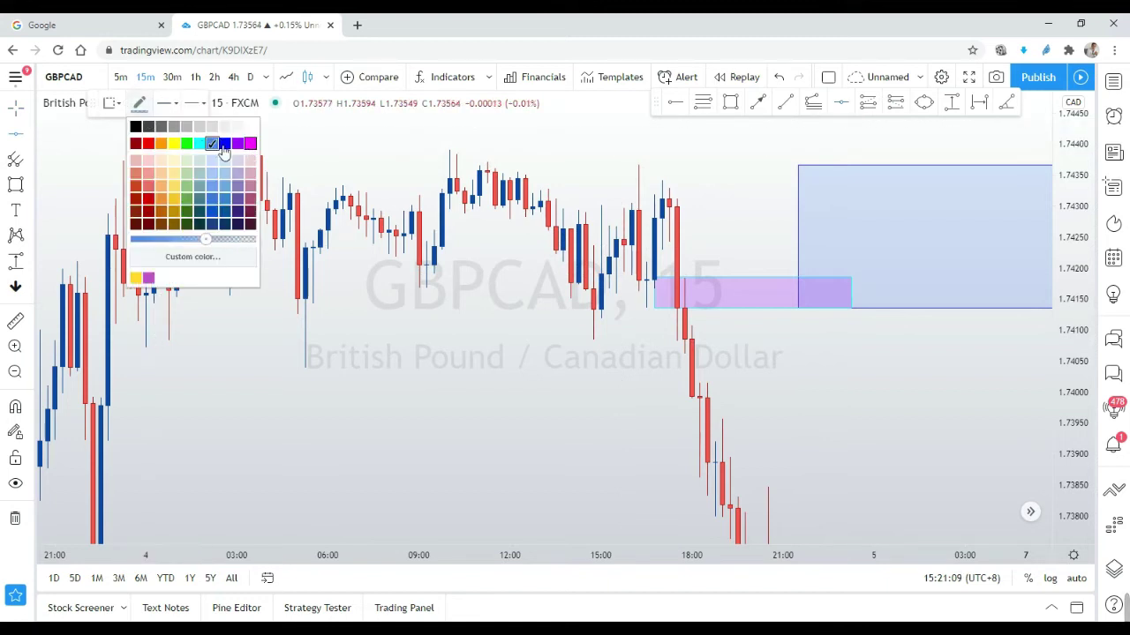
{"action": "left_click", "coordinate": [149, 144]}
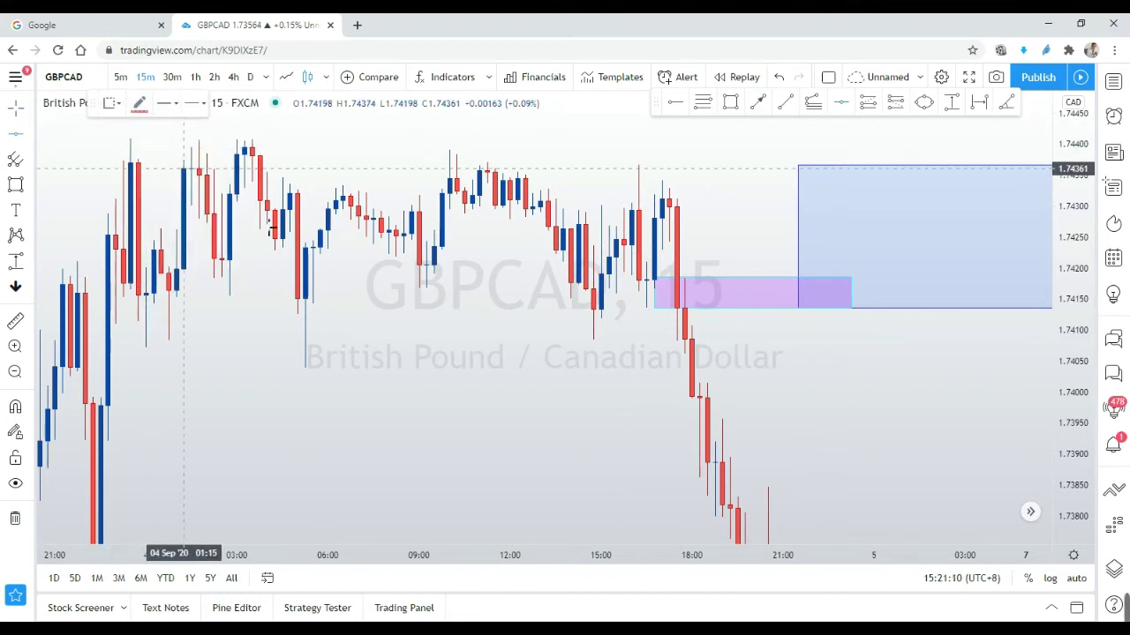
{"action": "left_click", "coordinate": [411, 305]}
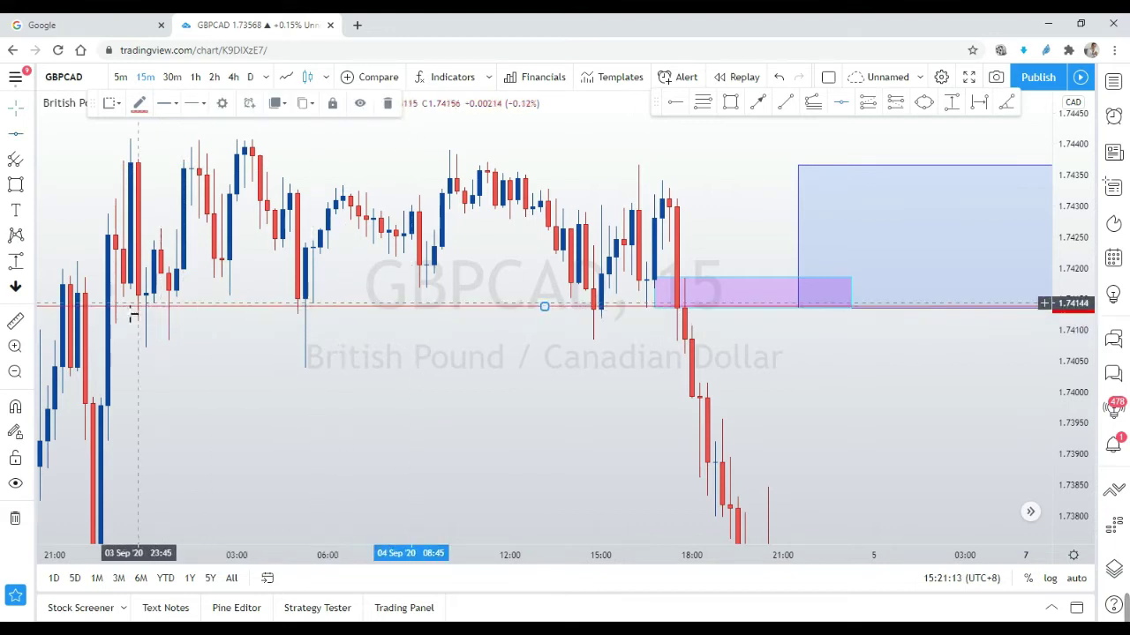
{"action": "left_click_drag", "start_coordinate": [567, 308], "coordinate": [573, 310]}
Step: Place a second red horizontal line at 1.74086, along the wick low just before the breakout
{"action": "left_click", "coordinate": [538, 341]}
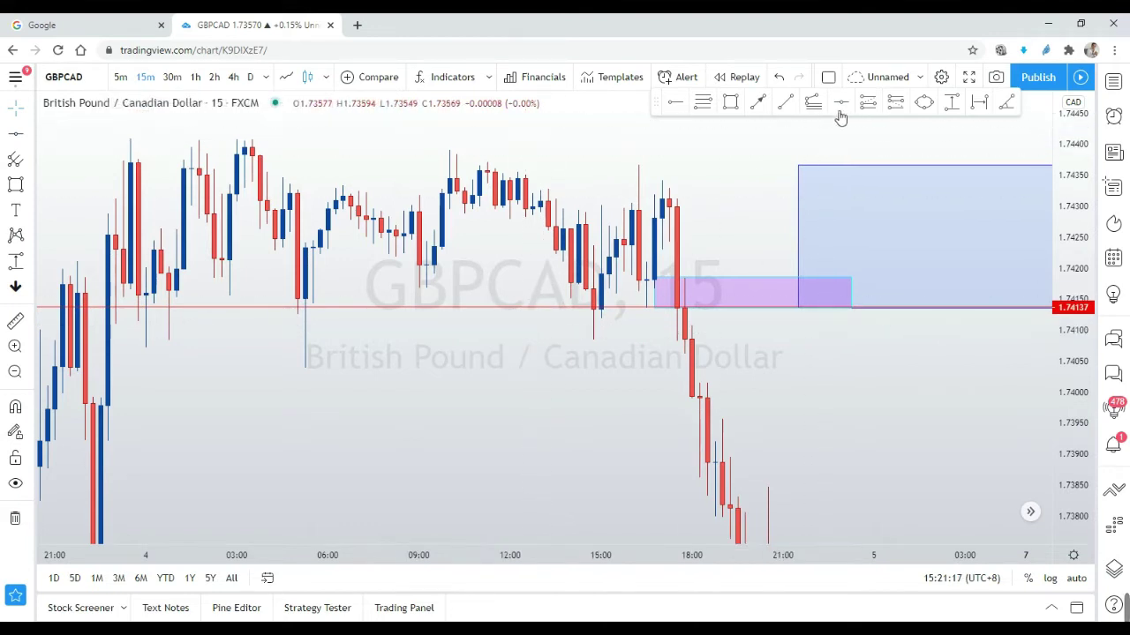
{"action": "left_click", "coordinate": [405, 338]}
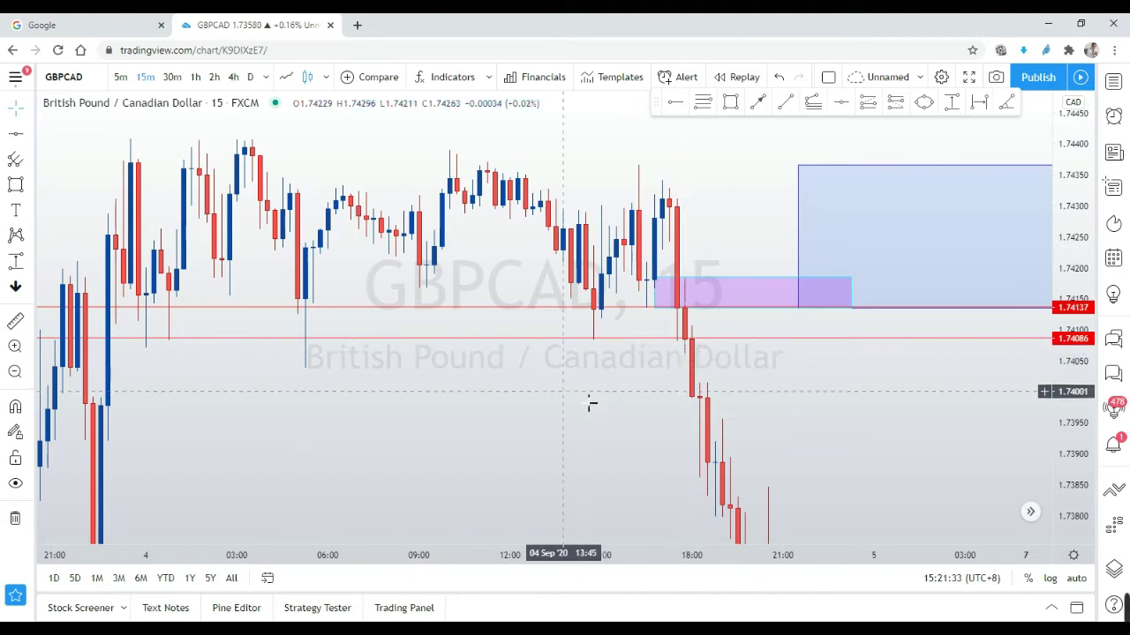
{"action": "mouse_move", "coordinate": [605, 406]}
{"action": "left_mouse_down"}
{"action": "mouse_move", "coordinate": [634, 401]}
{"action": "mouse_move", "coordinate": [615, 405]}
{"action": "left_mouse_up"}
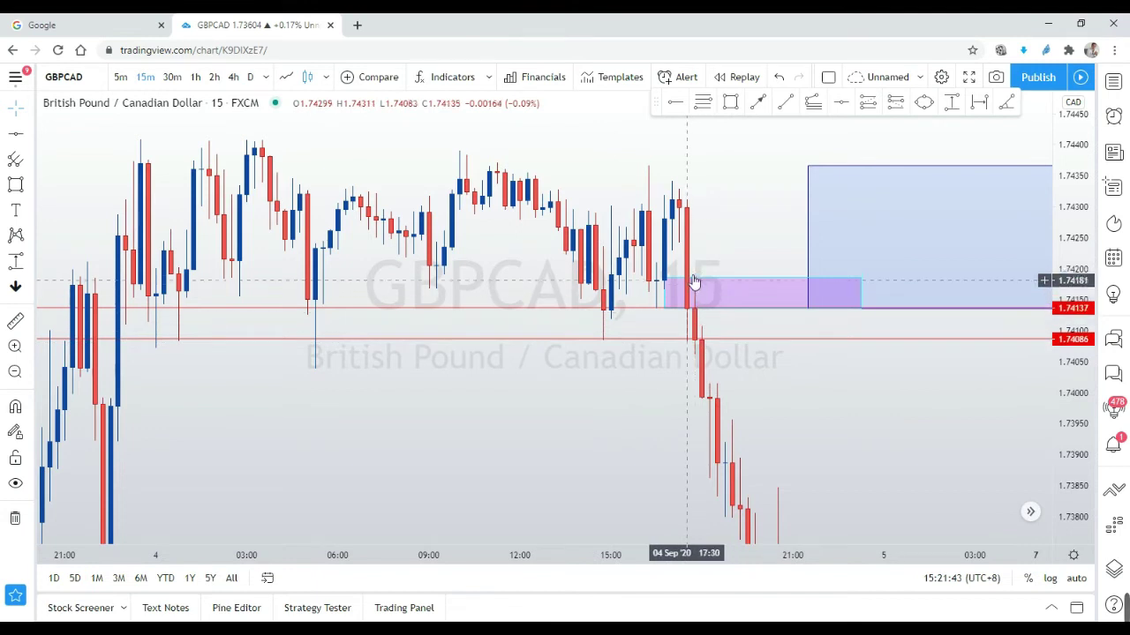
{"action": "left_click", "coordinate": [672, 297]}
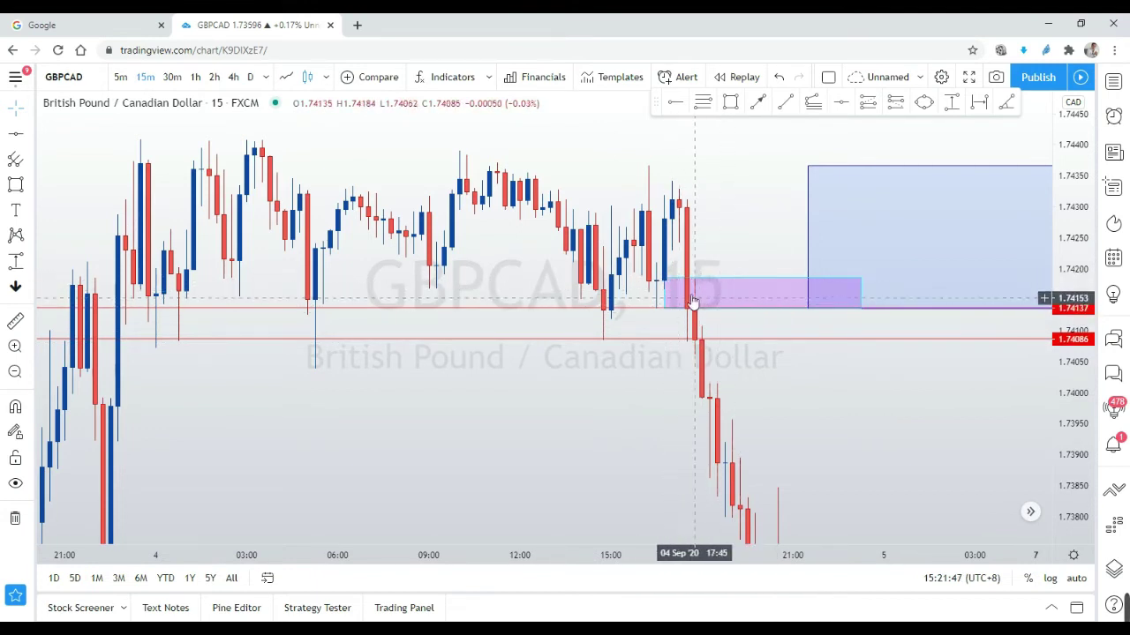
{"action": "left_click", "coordinate": [694, 266]}
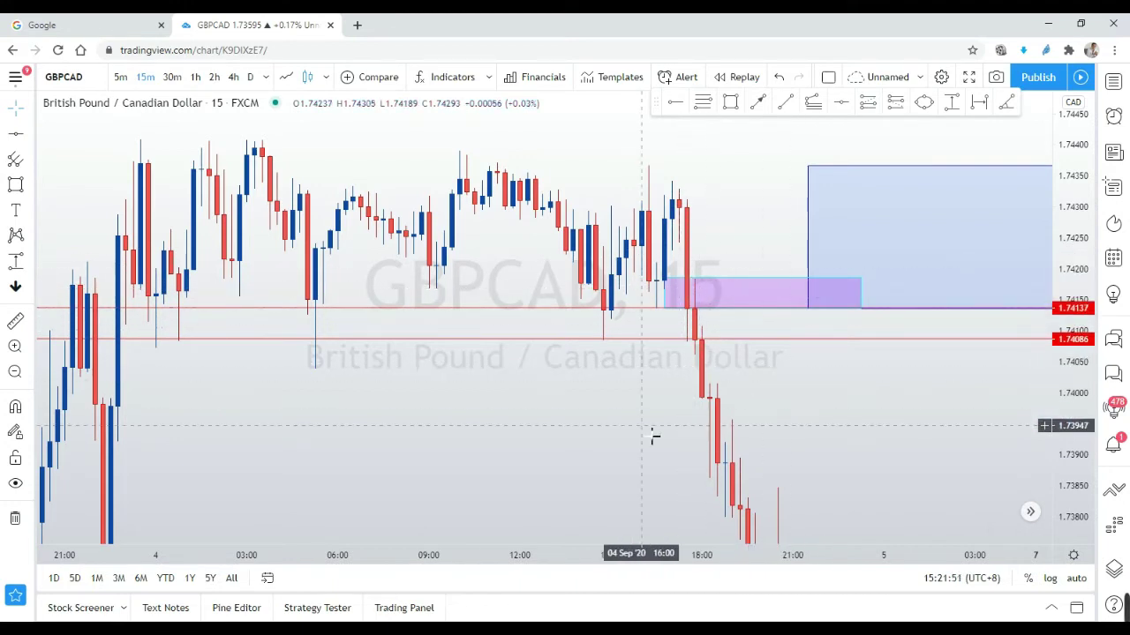
Step: Draw a level orange trend line at about 1.7381 in the empty area below the zone, from 4 September 02:45 to 13:45
{"action": "left_click_drag", "start_coordinate": [653, 438], "coordinate": [715, 332]}
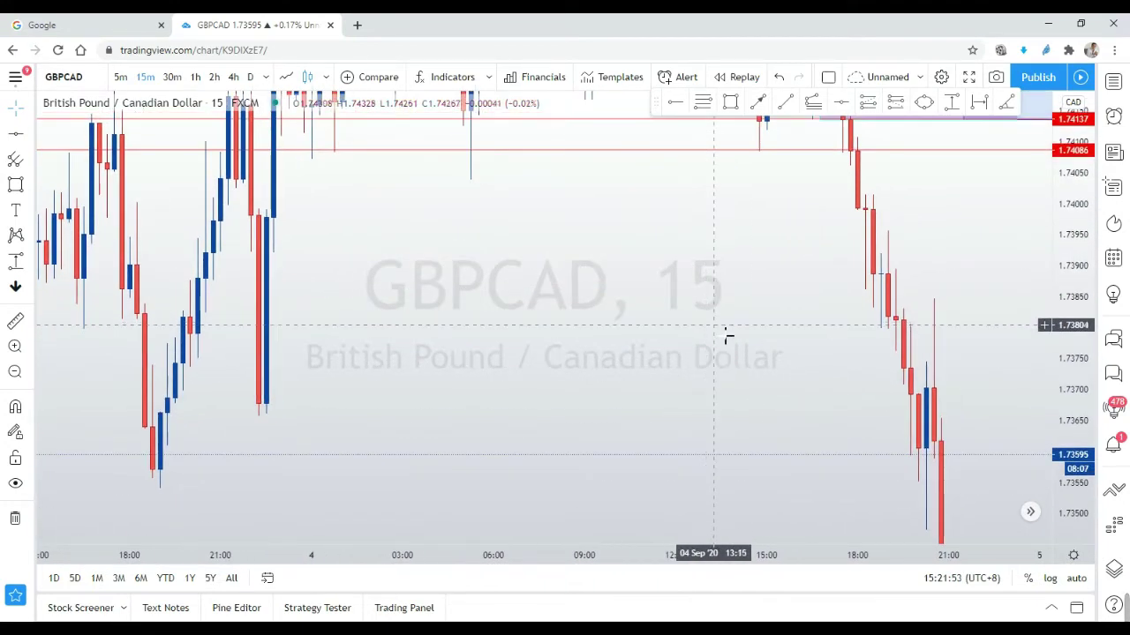
{"action": "left_click", "coordinate": [786, 104]}
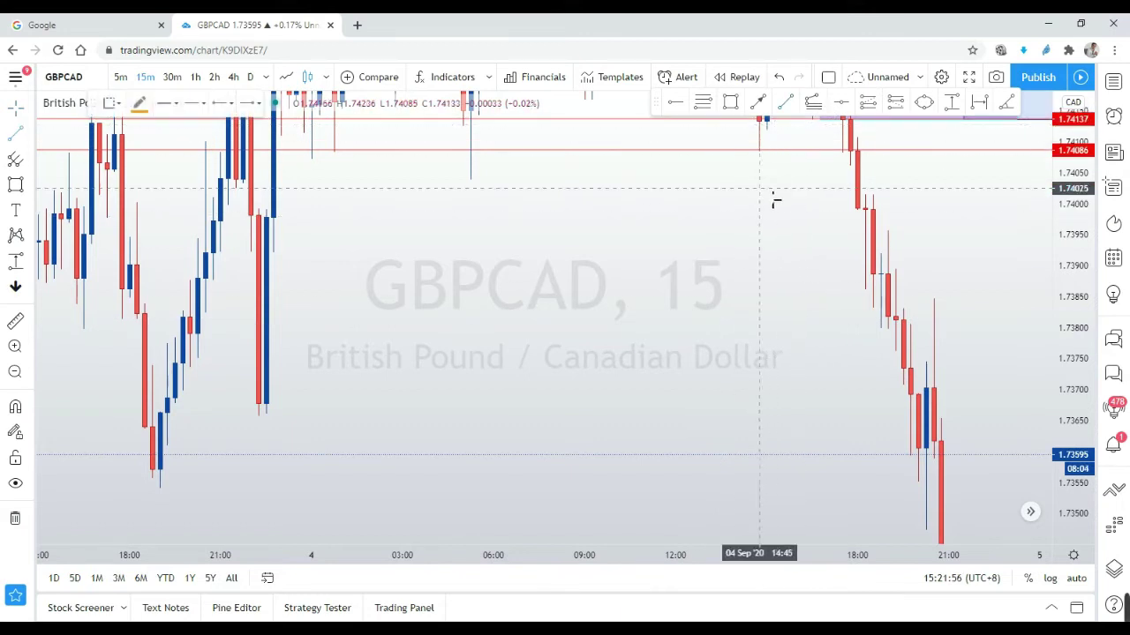
{"action": "left_click", "coordinate": [395, 322]}
{"action": "left_click", "coordinate": [728, 321]}
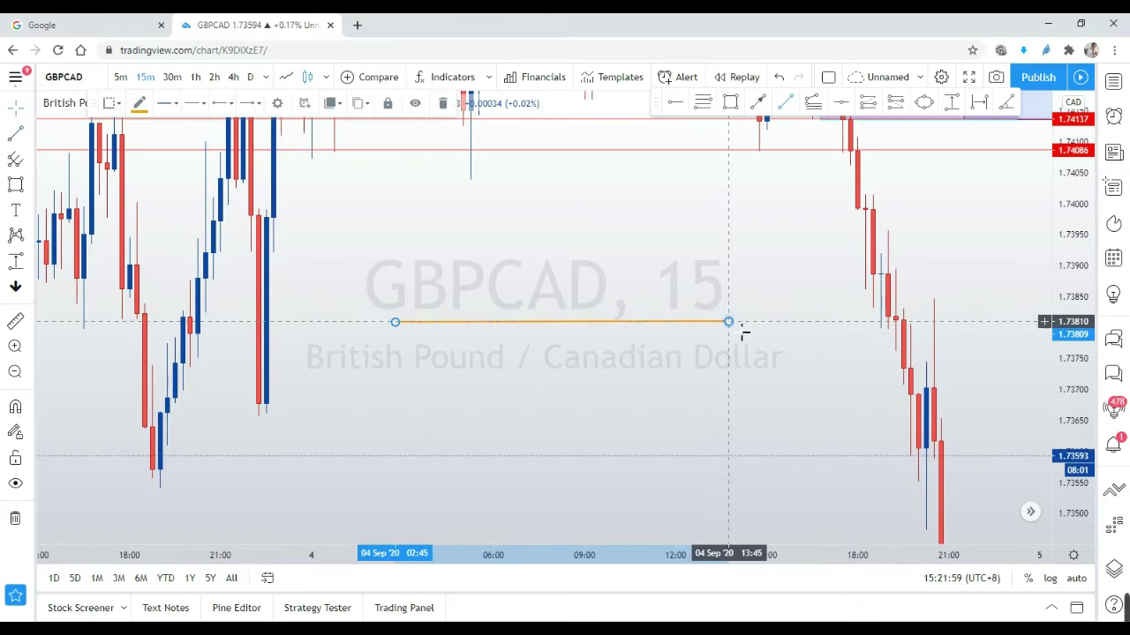
{"action": "left_click", "coordinate": [728, 292]}
{"action": "left_click_drag", "start_coordinate": [729, 321], "coordinate": [728, 323]}
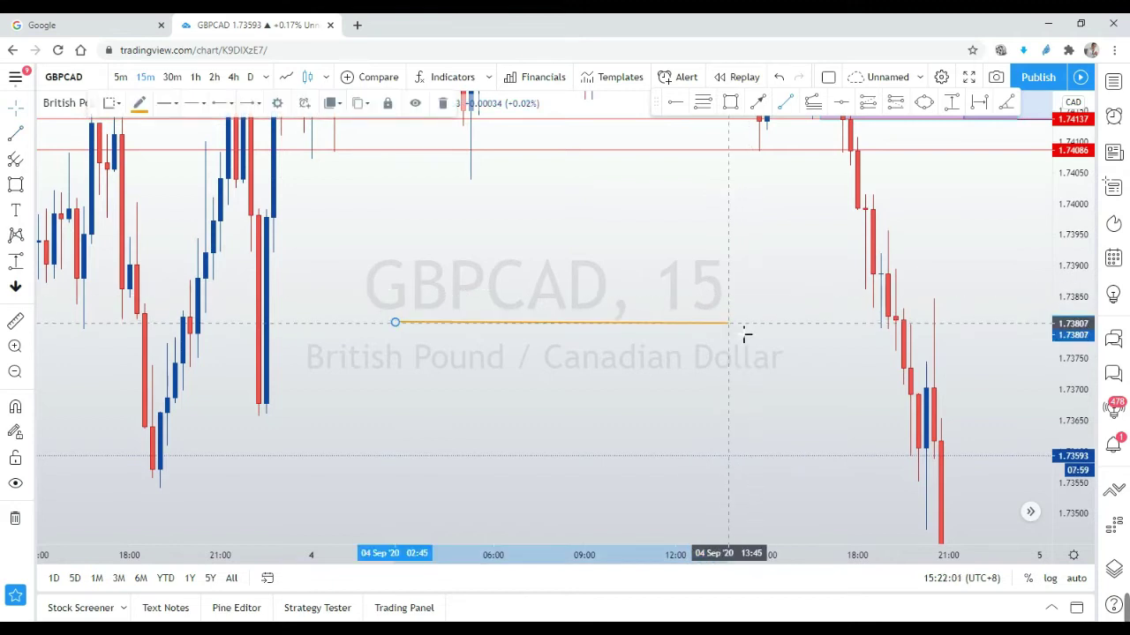
{"action": "left_click", "coordinate": [749, 319]}
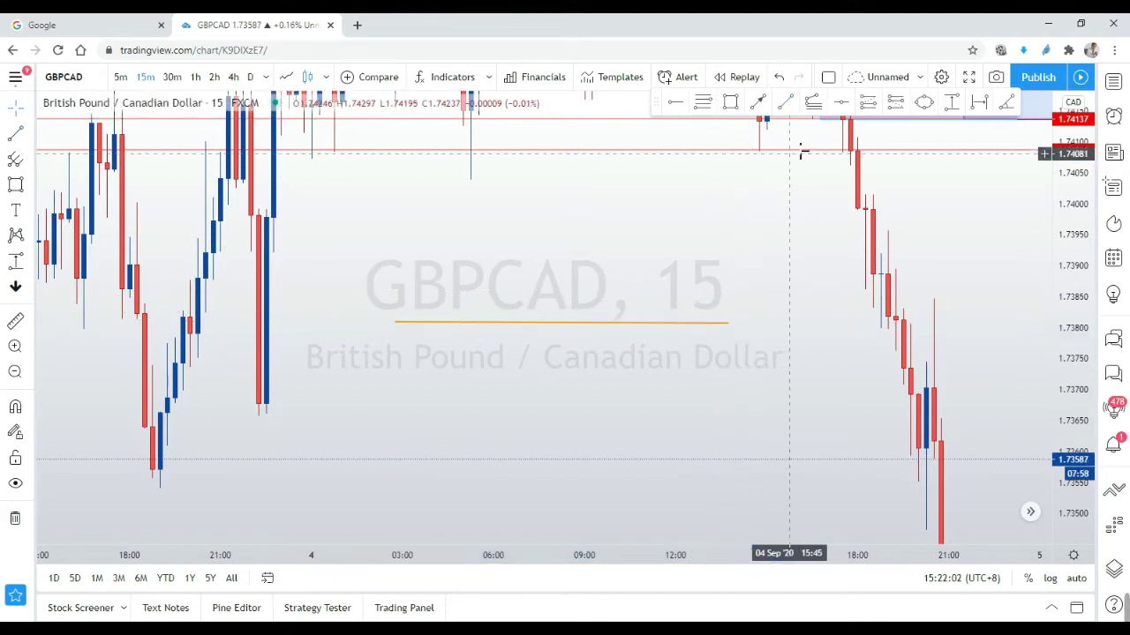
Step: Draw a second level orange trend line at about 1.7370 below the first, from 4 September 02:45 to 14:15
{"action": "left_click", "coordinate": [395, 391]}
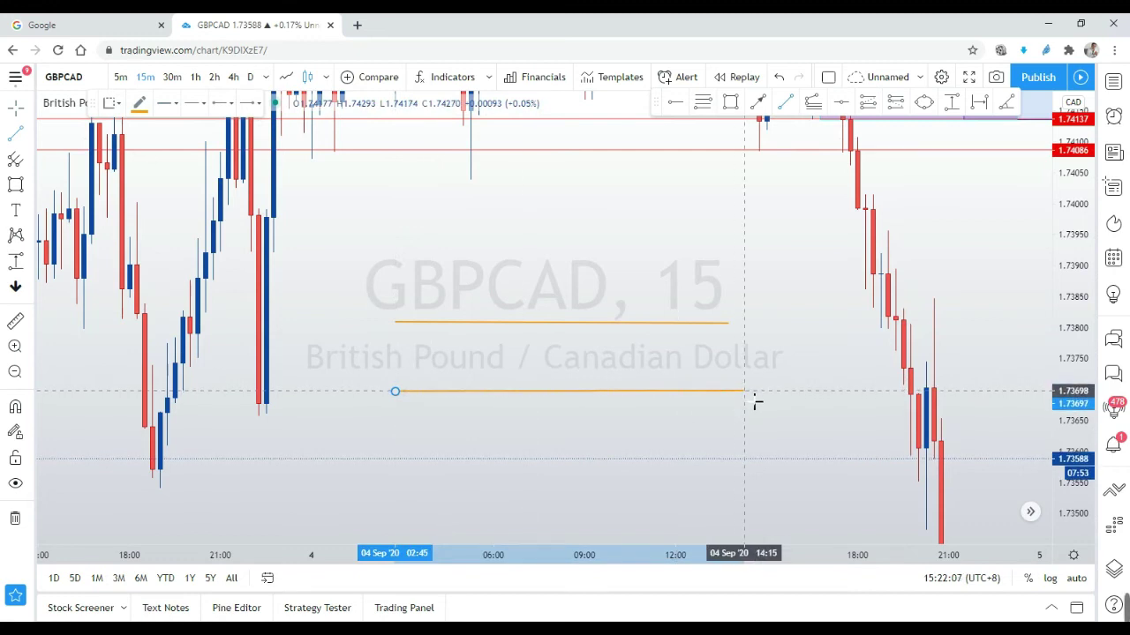
{"action": "left_click", "coordinate": [744, 391]}
{"action": "scroll", "coordinate": [812, 383], "scroll_direction": "right", "scroll_amount": 2}
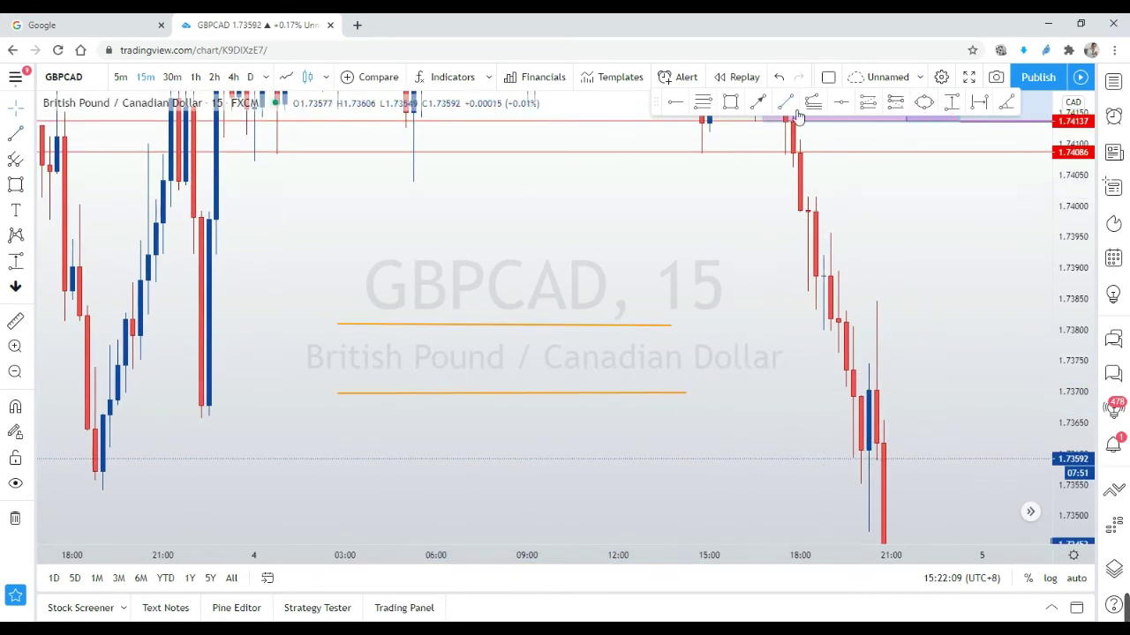
Step: Draw three small candle-like rectangles stepping down past the ends of the orange lines, between about 1.7387 and 1.7364
{"action": "left_click", "coordinate": [731, 103]}
{"action": "left_click", "coordinate": [736, 287]}
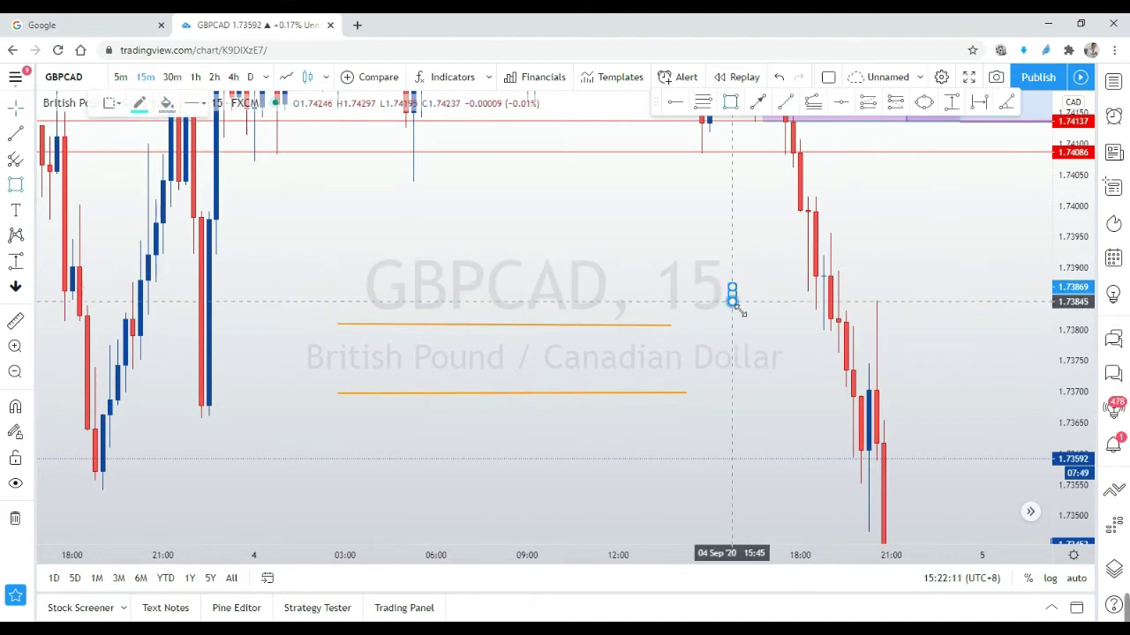
{"action": "left_click", "coordinate": [742, 328]}
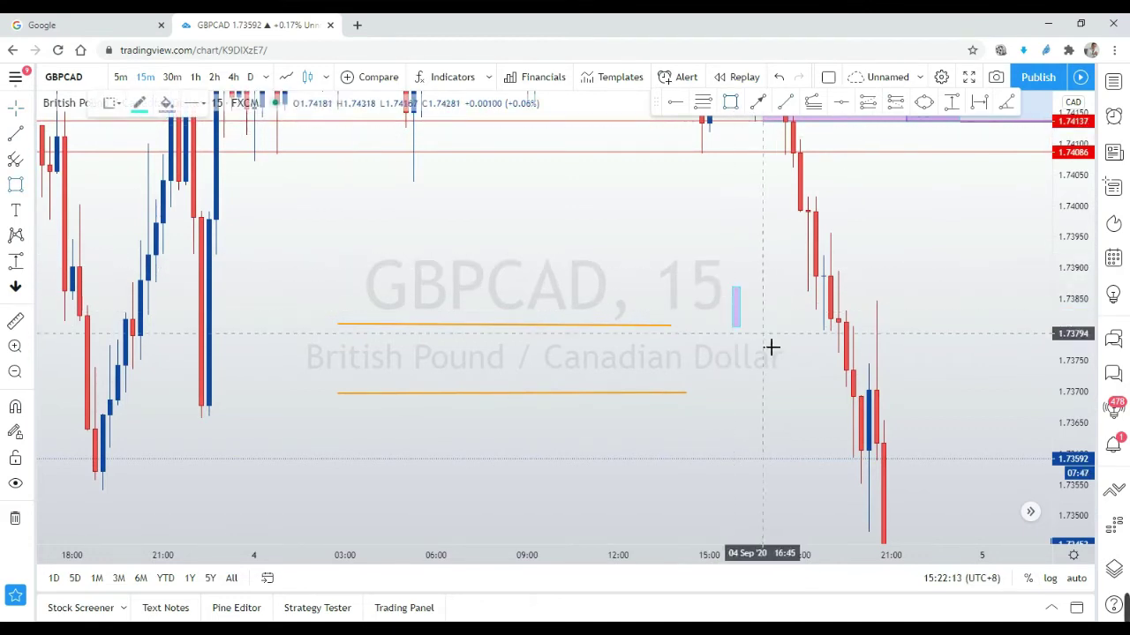
{"action": "left_click", "coordinate": [748, 328]}
{"action": "left_click", "coordinate": [755, 359]}
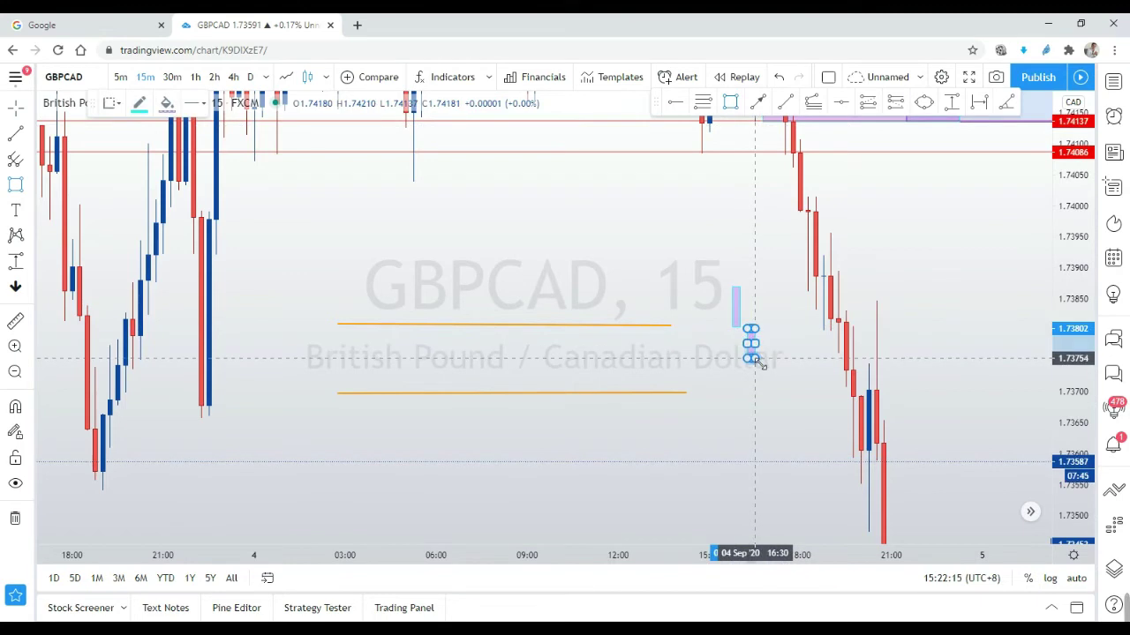
{"action": "left_click", "coordinate": [733, 104]}
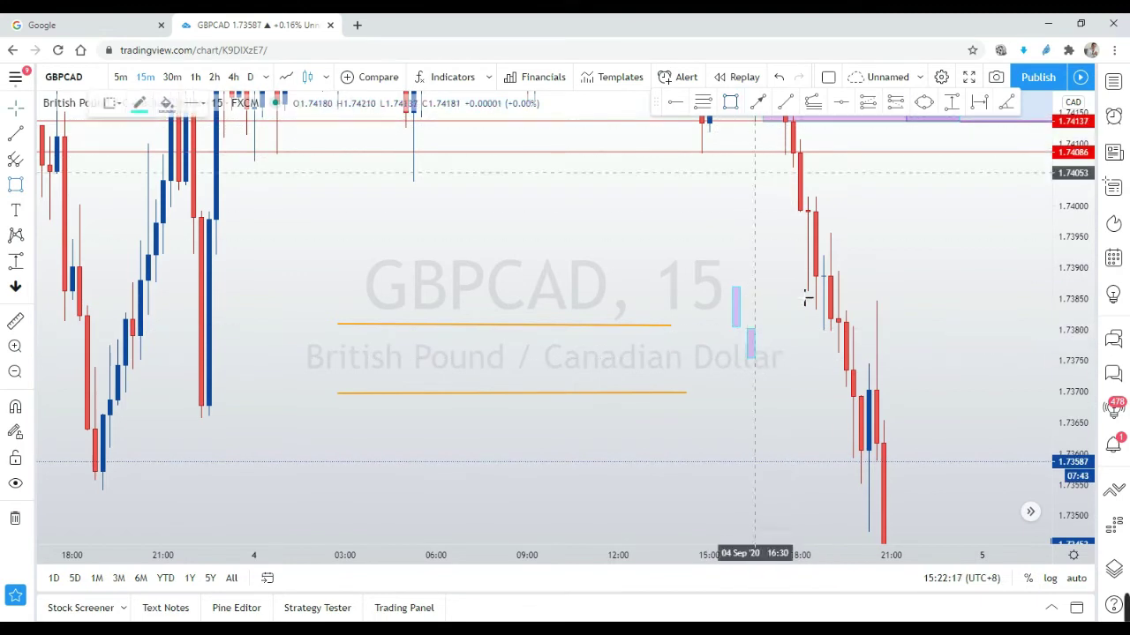
{"action": "left_click", "coordinate": [776, 397]}
{"action": "left_click", "coordinate": [784, 432]}
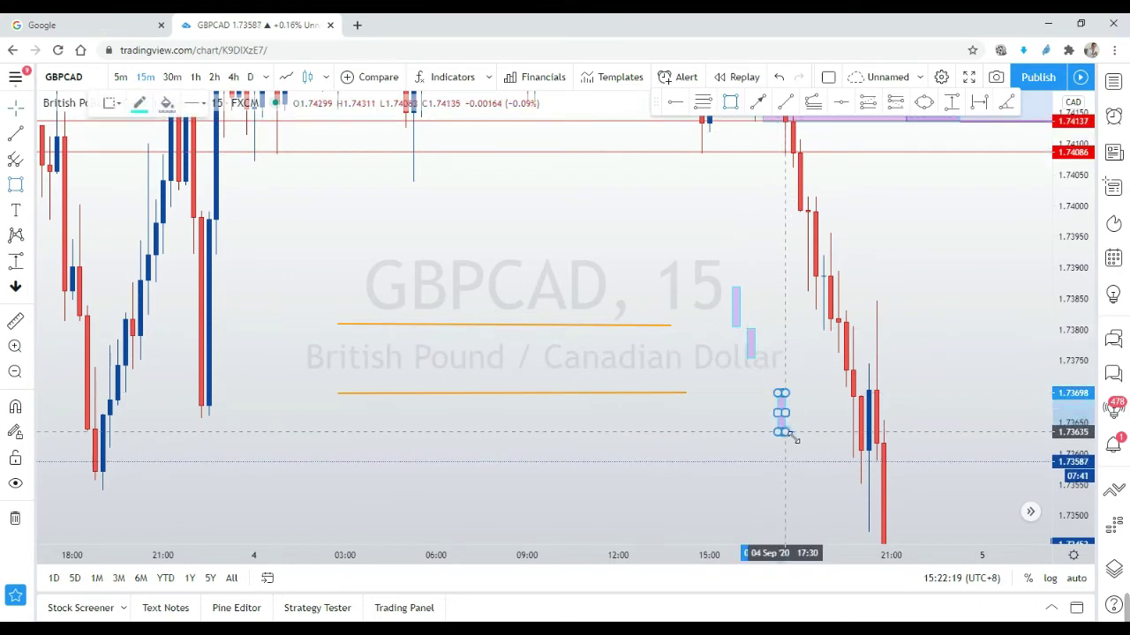
Step: Stretch the middle small rectangle down to about 1.7370 and move the third one closer, ending at 4 September 17:00
{"action": "left_click_drag", "start_coordinate": [754, 360], "coordinate": [752, 389]}
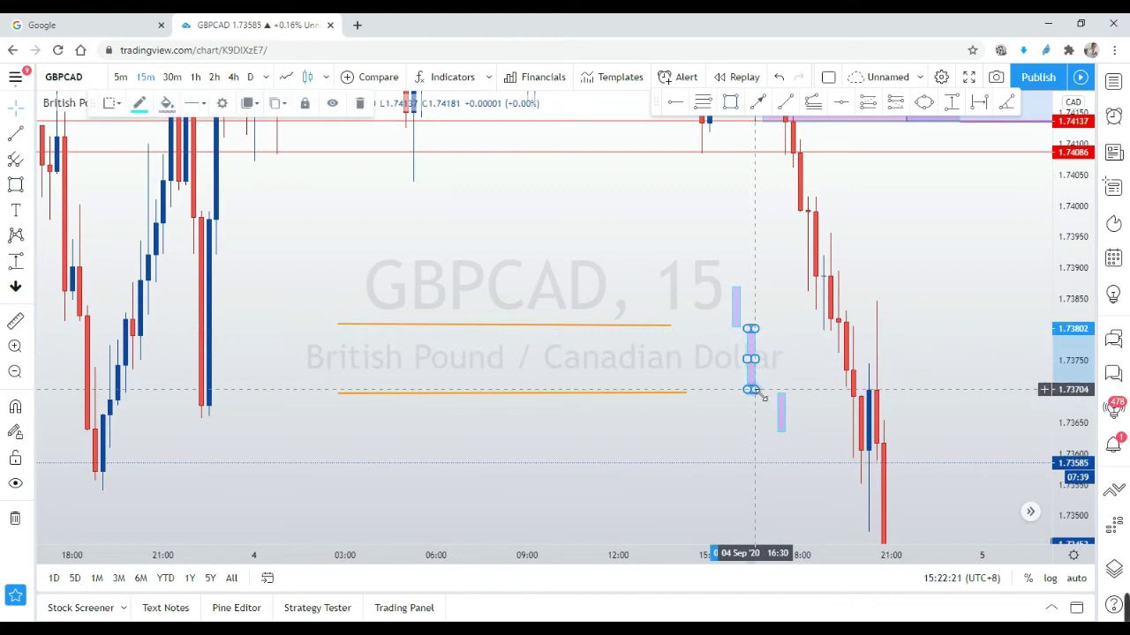
{"action": "left_click", "coordinate": [782, 408]}
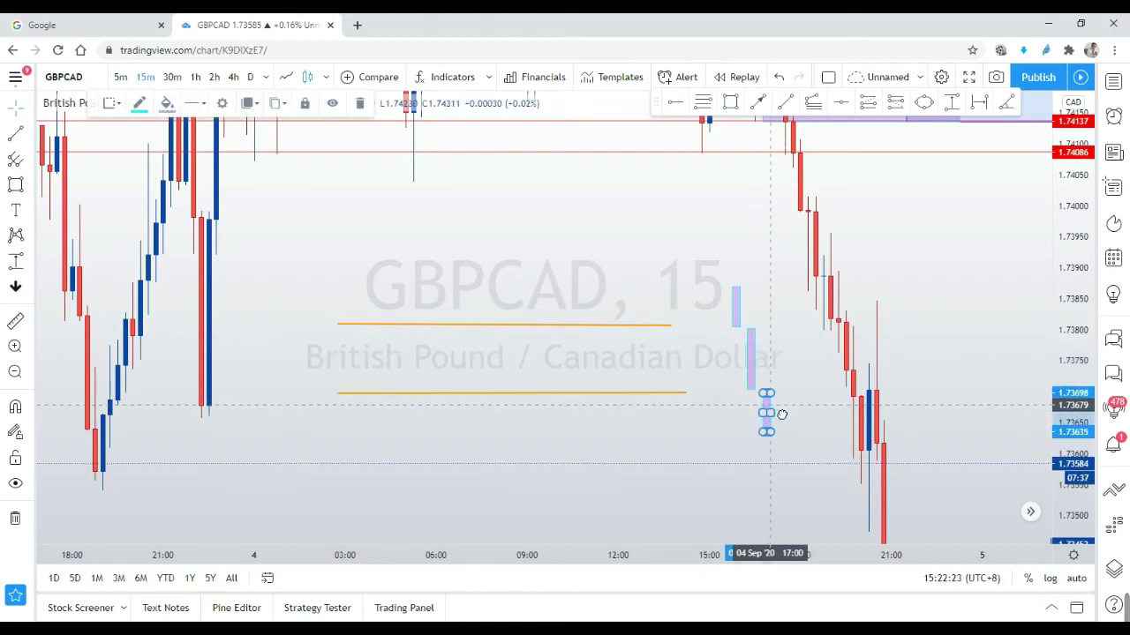
{"action": "left_click", "coordinate": [762, 398]}
{"action": "left_click", "coordinate": [801, 364]}
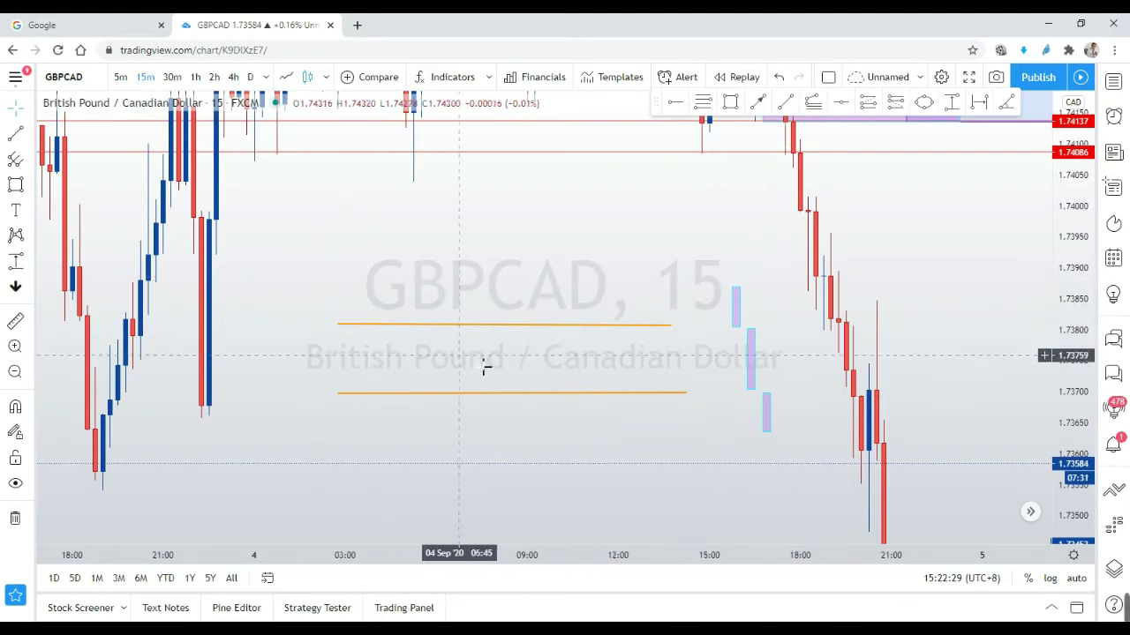
Step: Extend the upper orange trend line to 4 September 14:15, level at about 1.7381
{"action": "left_click", "coordinate": [748, 356]}
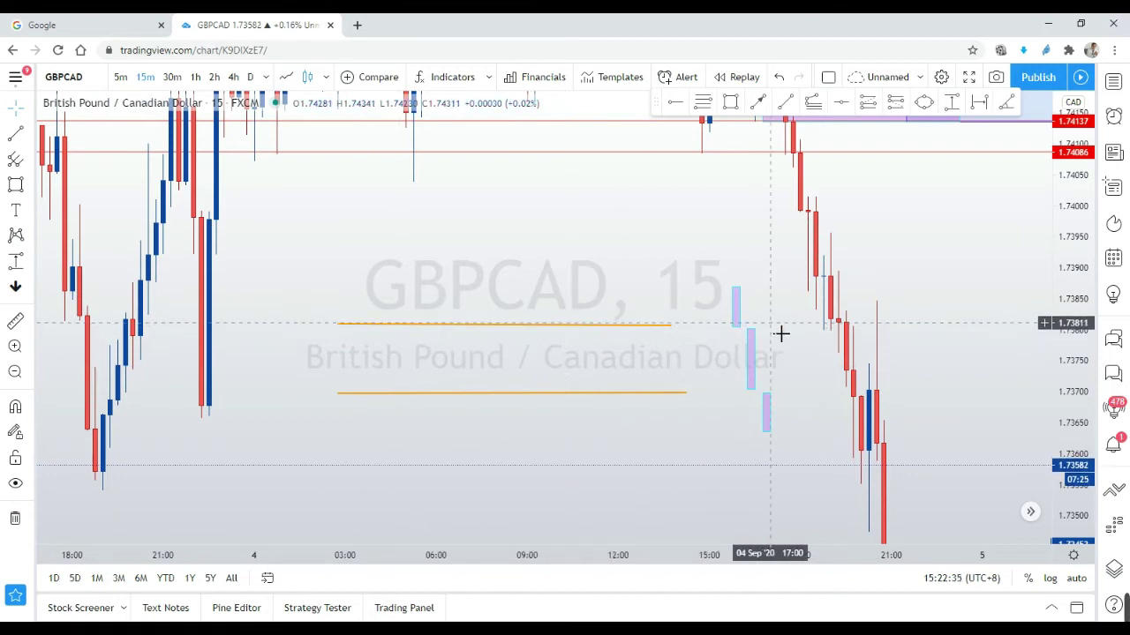
{"action": "left_click_drag", "start_coordinate": [672, 329], "coordinate": [696, 334]}
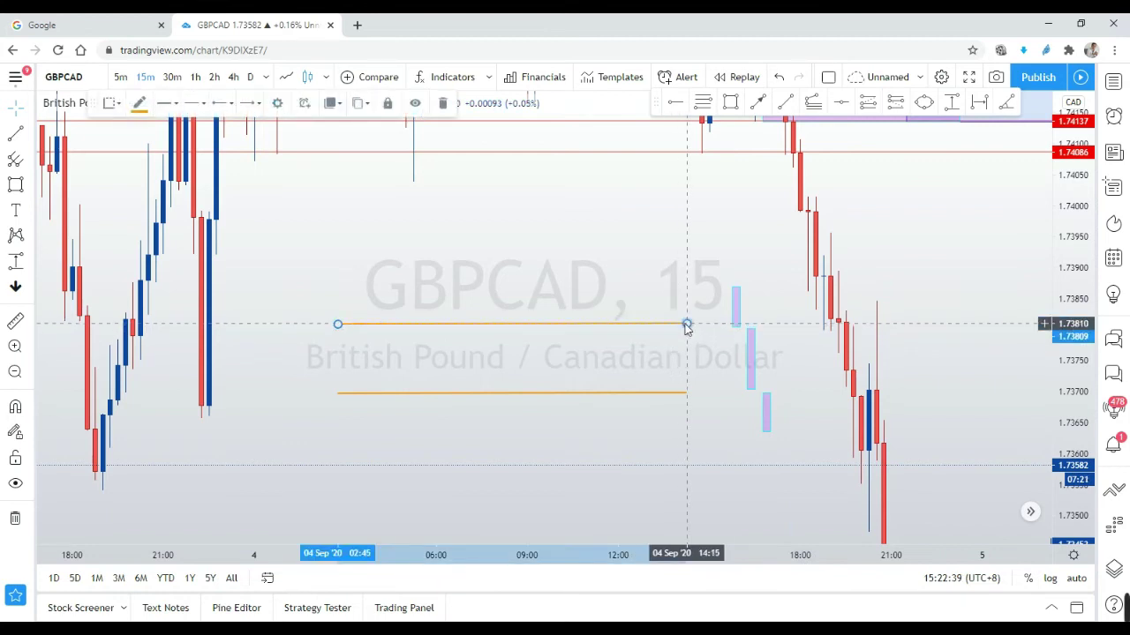
{"action": "left_click", "coordinate": [696, 335]}
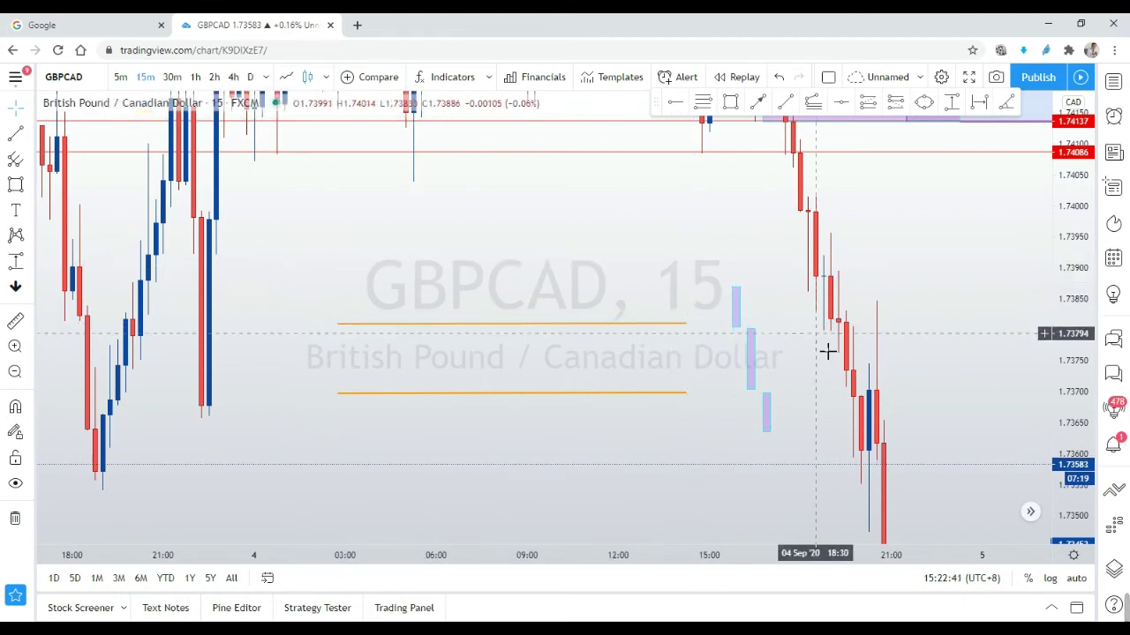
Step: Extend the large blue supply zone back to the breakout candle, starting at 4 September 17:45
{"action": "left_click_drag", "start_coordinate": [827, 352], "coordinate": [819, 260]}
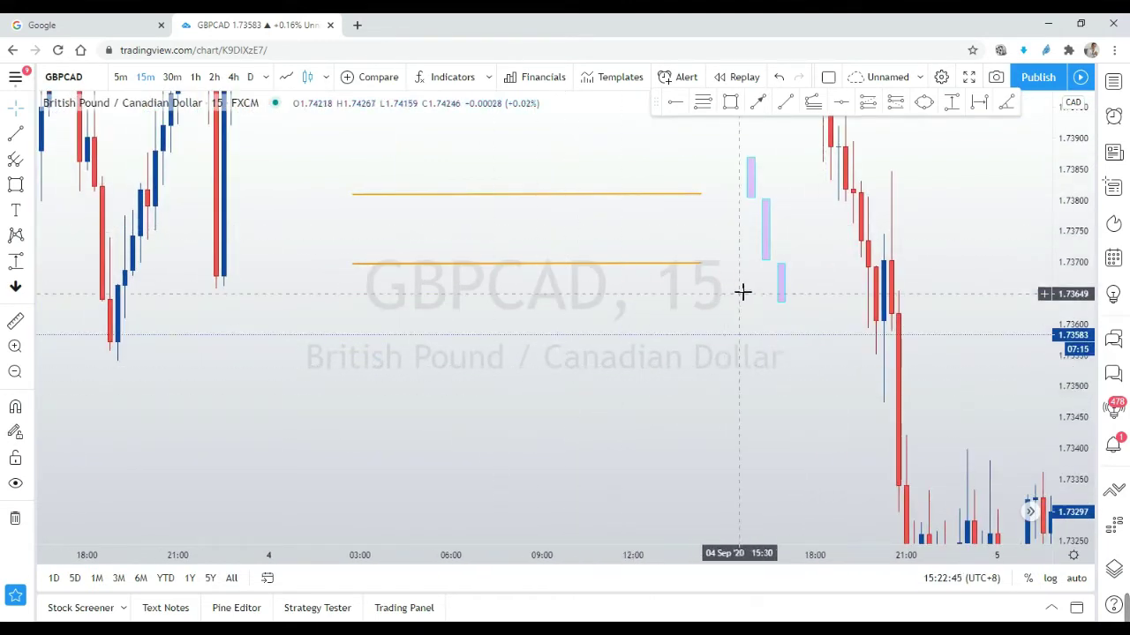
{"action": "left_click_drag", "start_coordinate": [741, 292], "coordinate": [870, 332]}
{"action": "left_click_drag", "start_coordinate": [767, 354], "coordinate": [742, 355]}
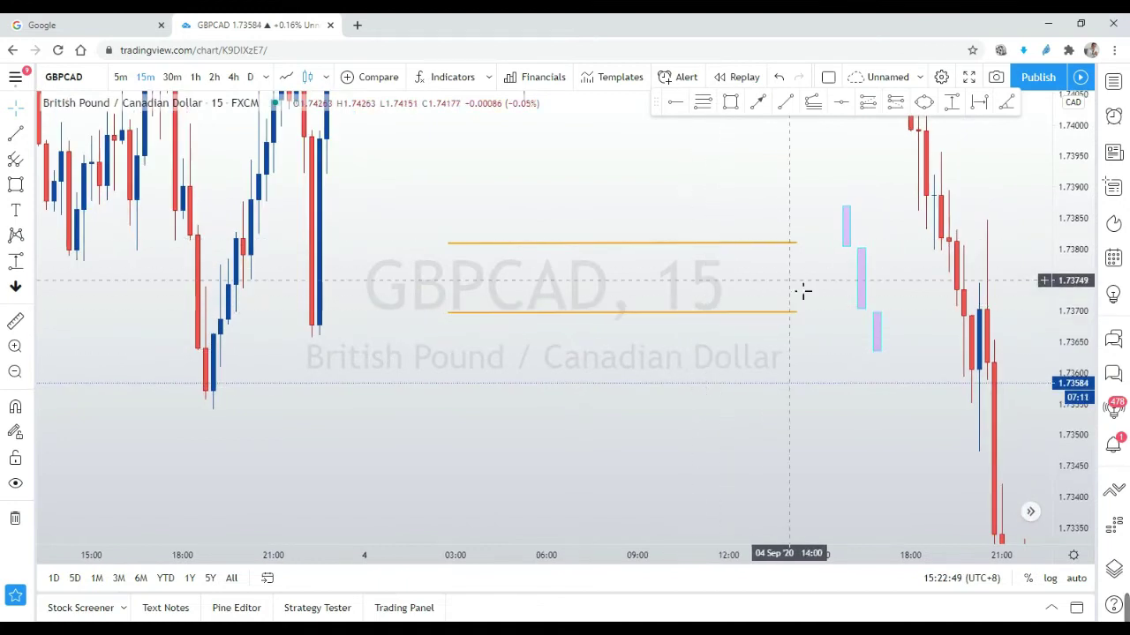
{"action": "left_click_drag", "start_coordinate": [761, 319], "coordinate": [680, 383]}
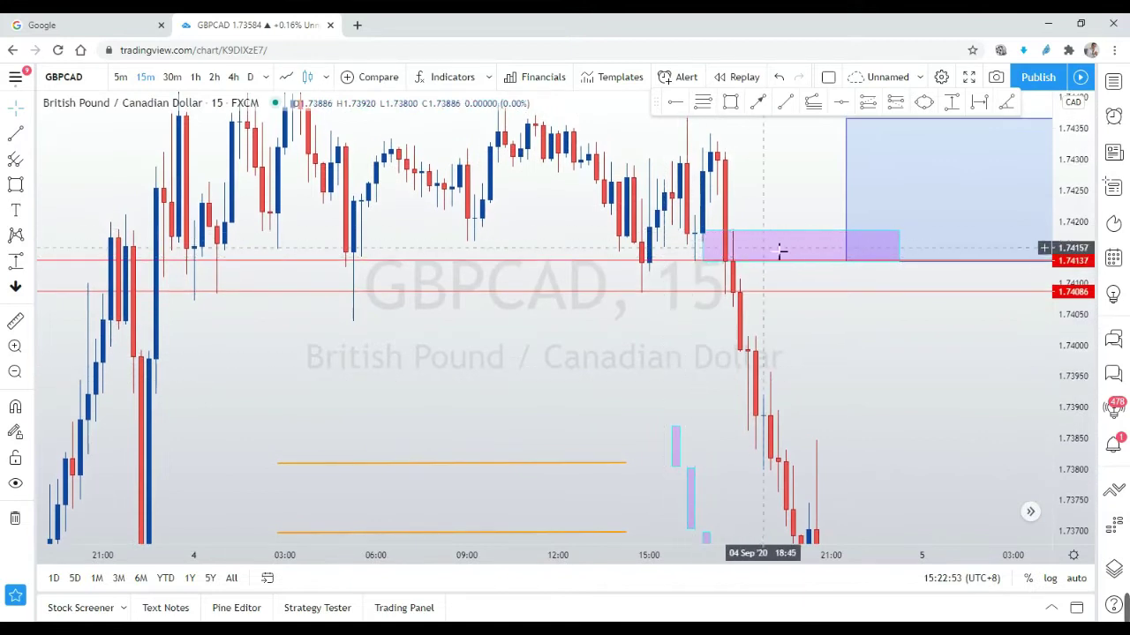
{"action": "left_click_drag", "start_coordinate": [878, 353], "coordinate": [838, 366]}
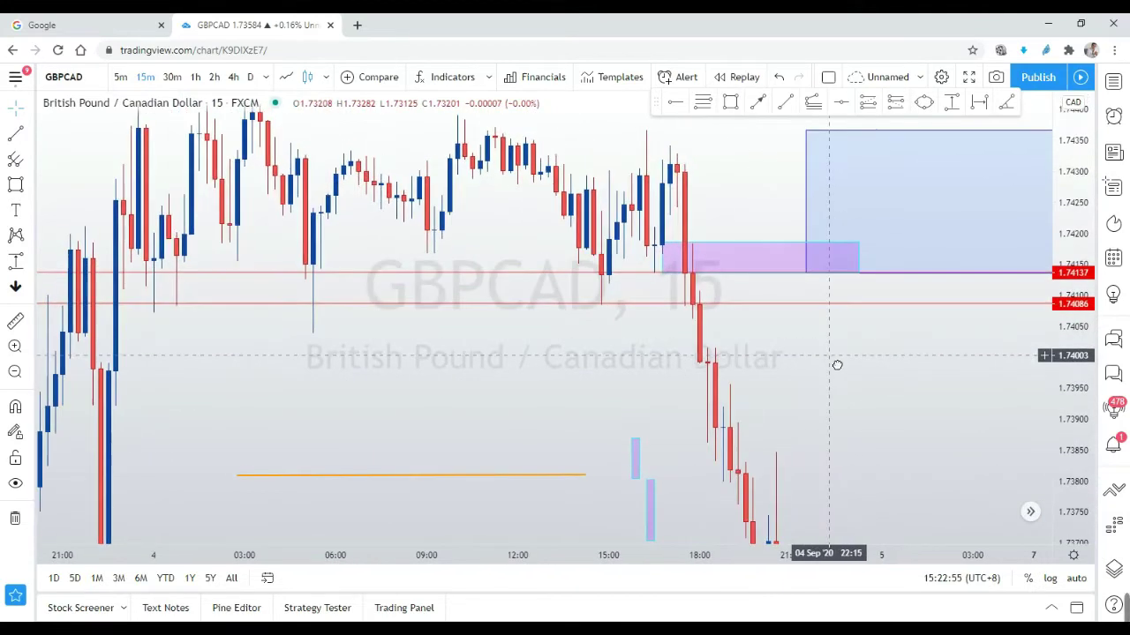
{"action": "left_click", "coordinate": [807, 202]}
{"action": "left_click_drag", "start_coordinate": [809, 204], "coordinate": [702, 204]}
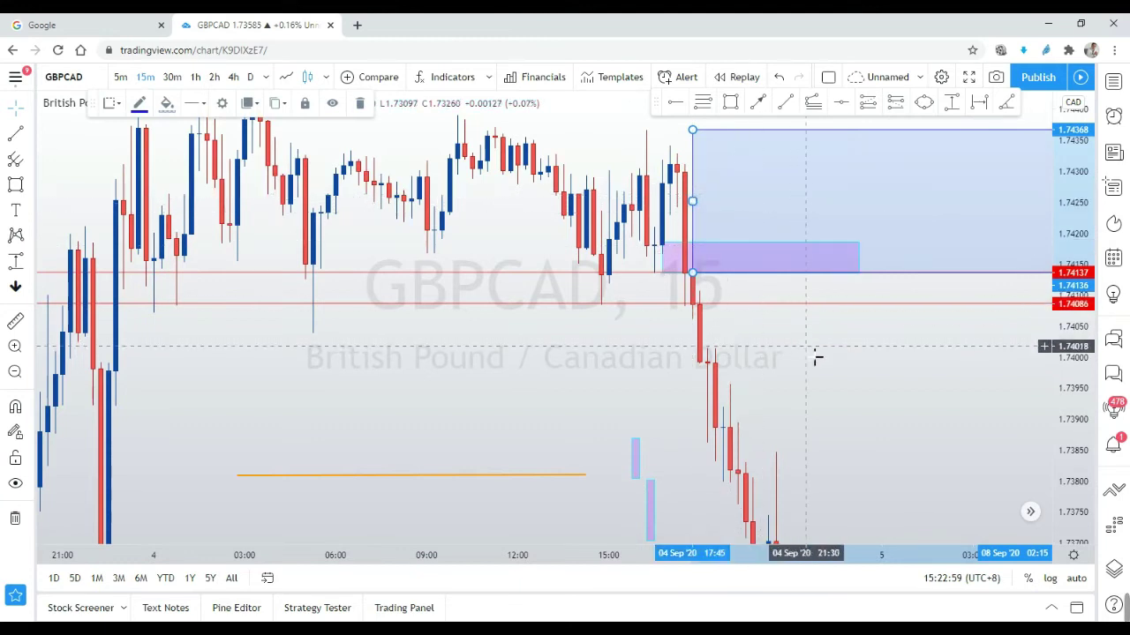
{"action": "left_click_drag", "start_coordinate": [813, 356], "coordinate": [749, 367]}
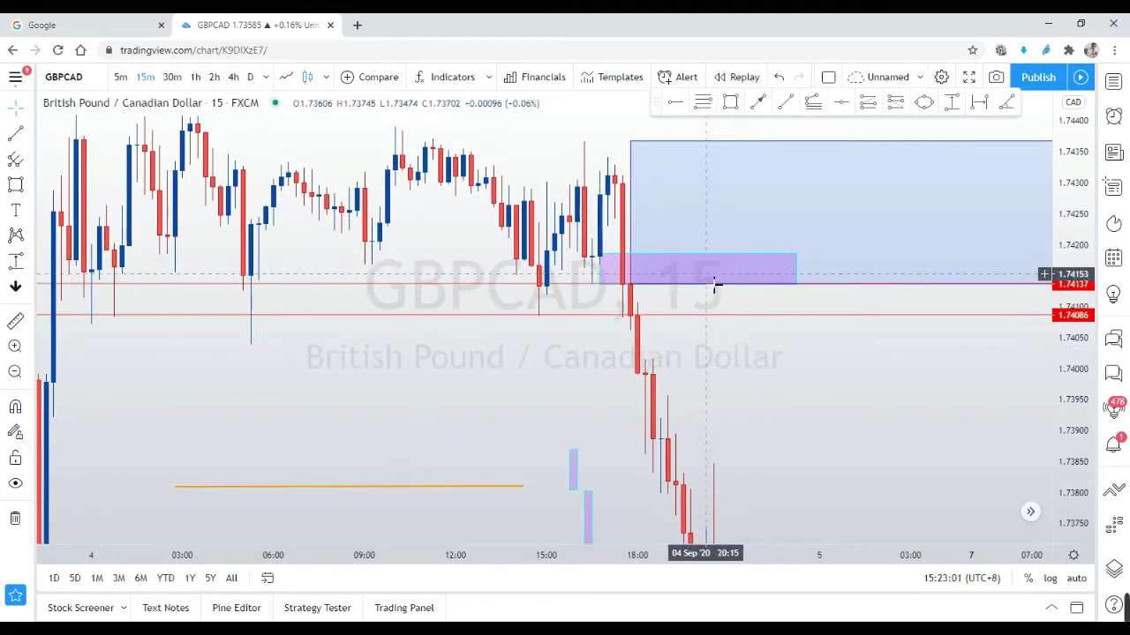
Step: Measure the purple zone's height with the Price Range tool, from 1.74137 up to 1.74185
{"action": "left_click", "coordinate": [953, 103]}
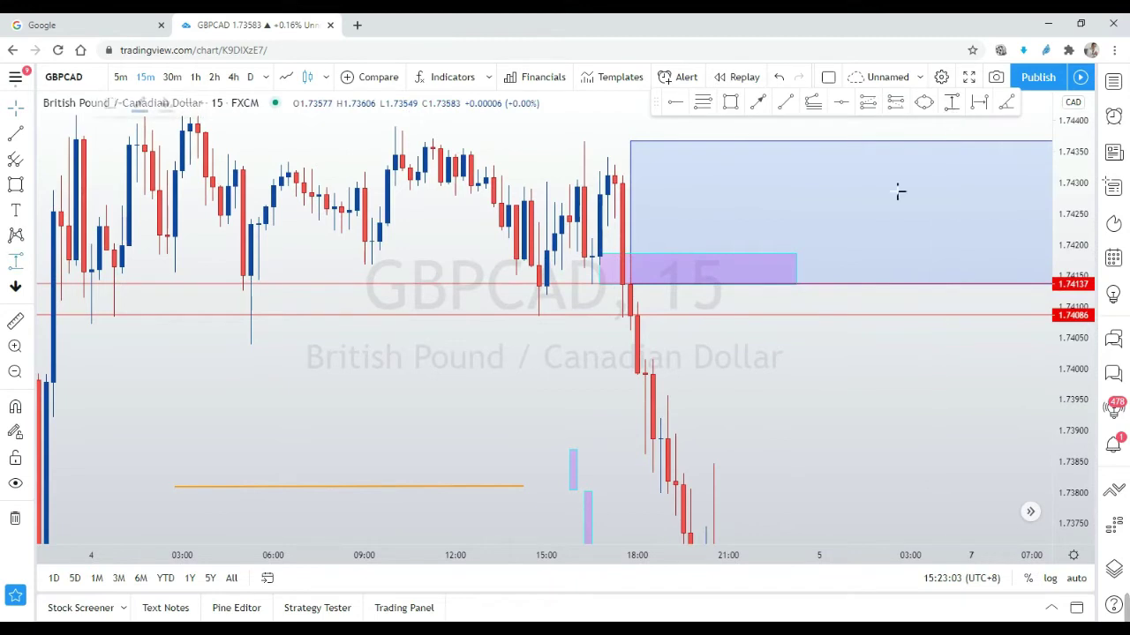
{"action": "left_click", "coordinate": [743, 283], "text": "shift"}
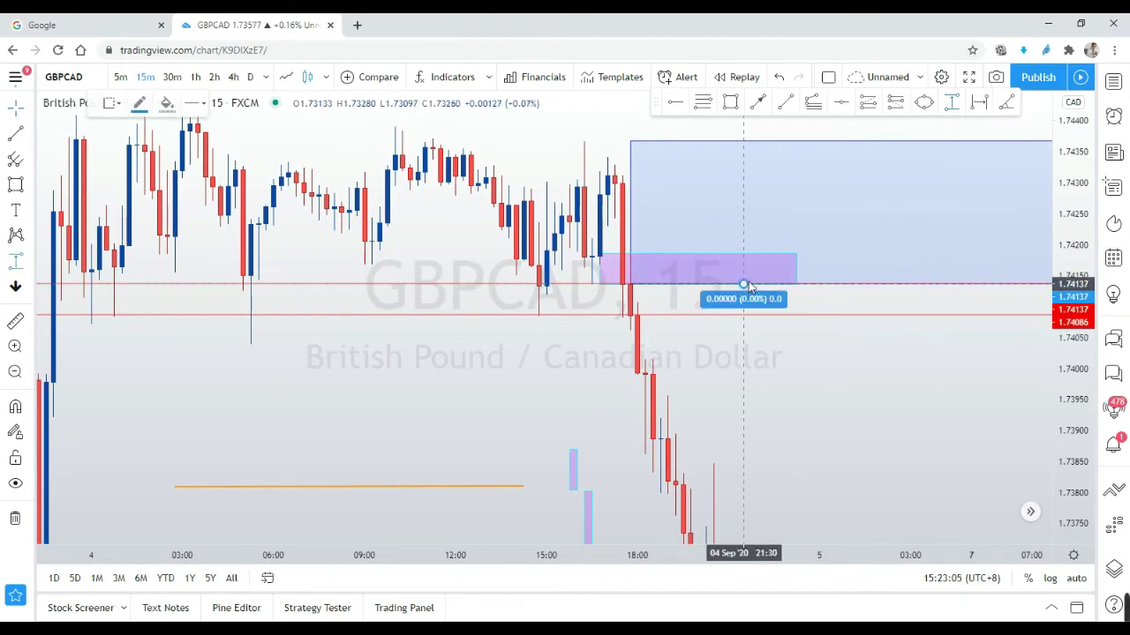
{"action": "left_click", "coordinate": [759, 254]}
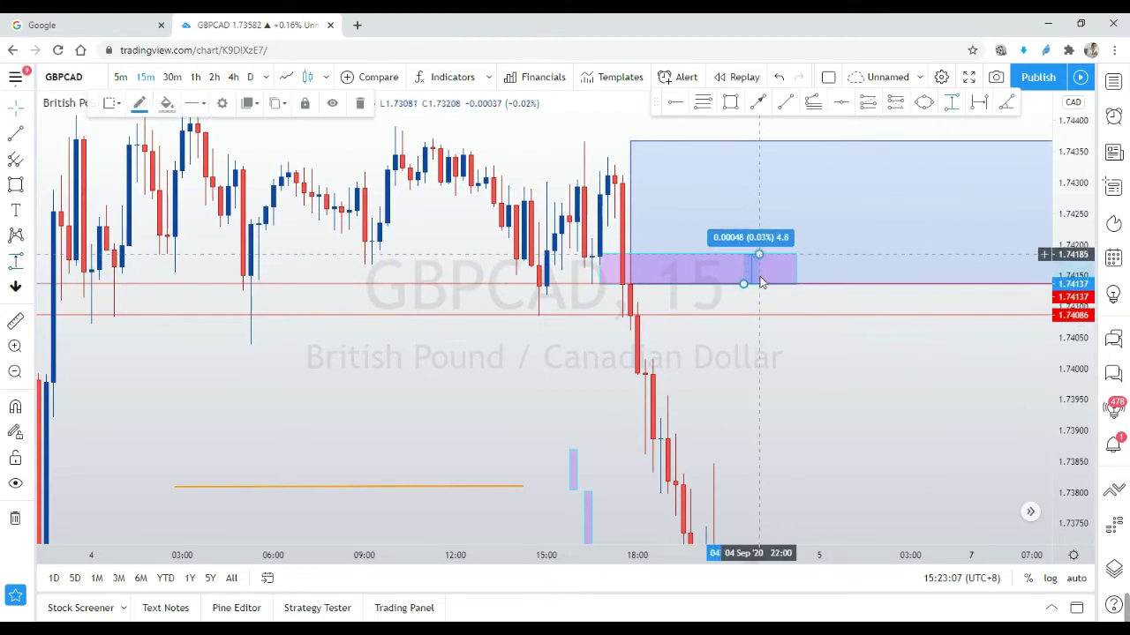
{"action": "left_click", "coordinate": [773, 356]}
{"action": "left_click_drag", "start_coordinate": [842, 369], "coordinate": [814, 381]}
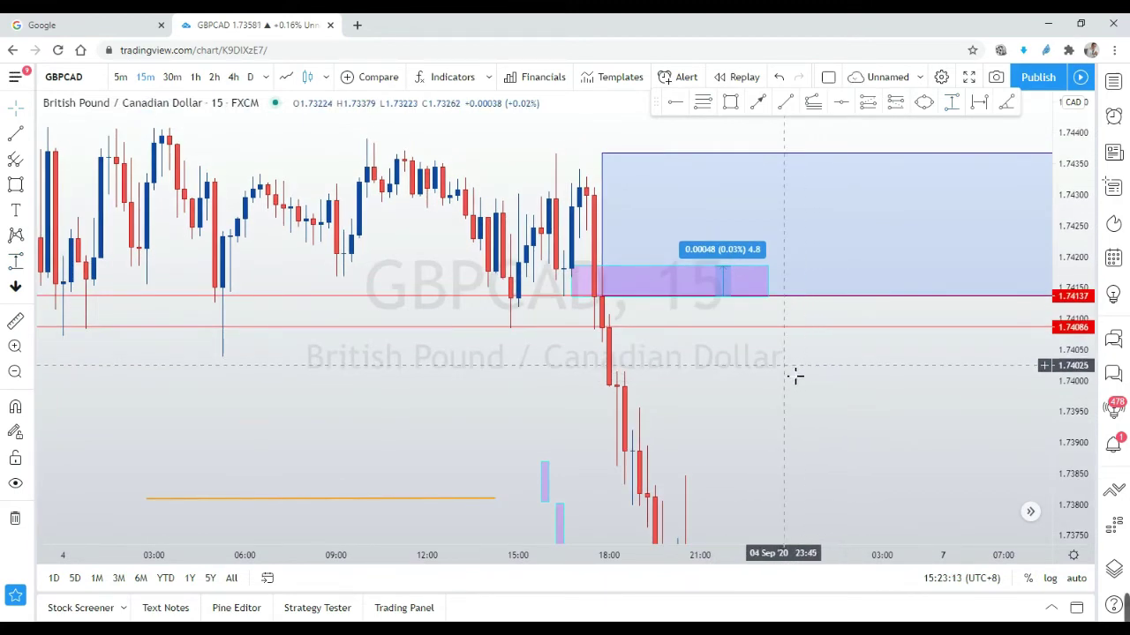
Step: Raise the purple zone's upper edge to about 1.74246
{"action": "left_click", "coordinate": [716, 277]}
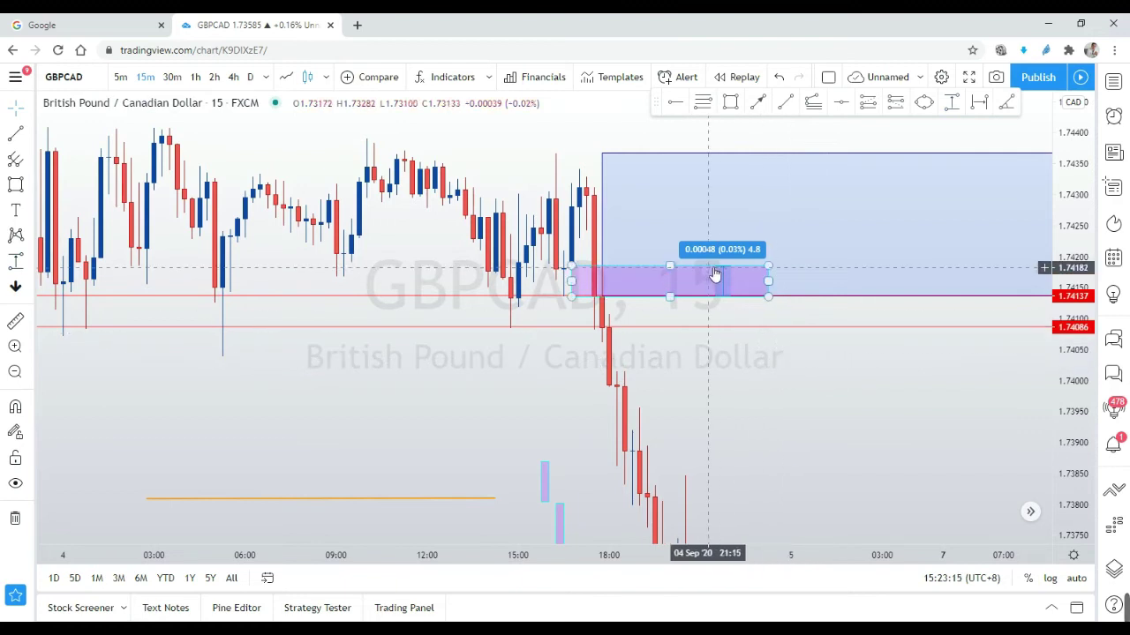
{"action": "left_click_drag", "start_coordinate": [674, 273], "coordinate": [691, 235]}
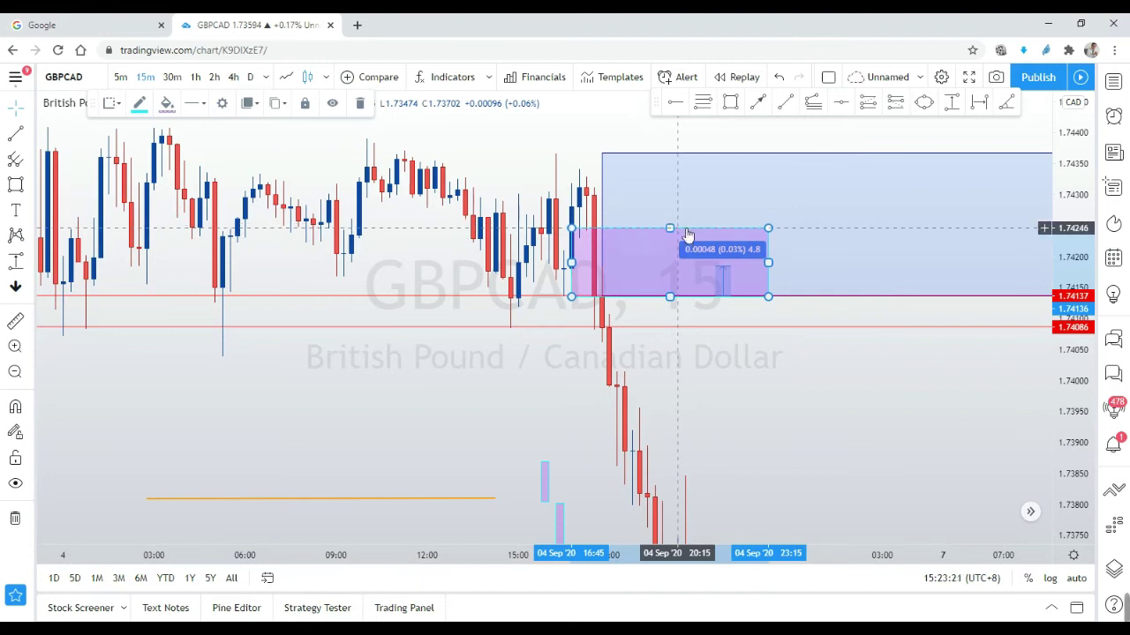
{"action": "left_click", "coordinate": [710, 380]}
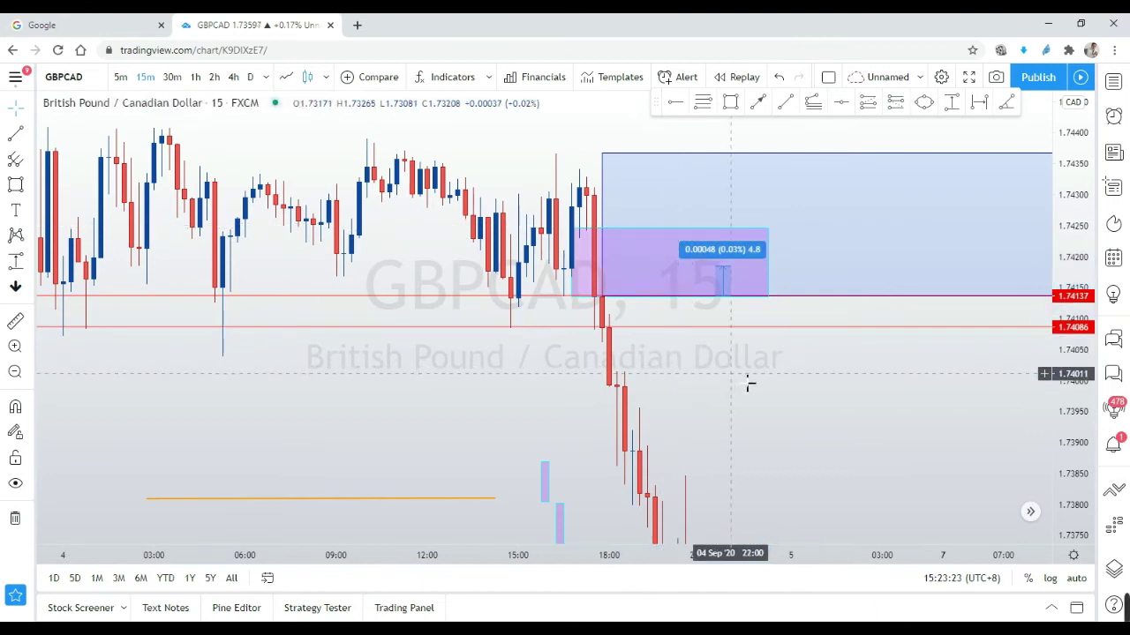
Step: Delete the price range measurement inside the purple zone
{"action": "left_click", "coordinate": [736, 278]}
{"action": "key", "text": "Delete"}
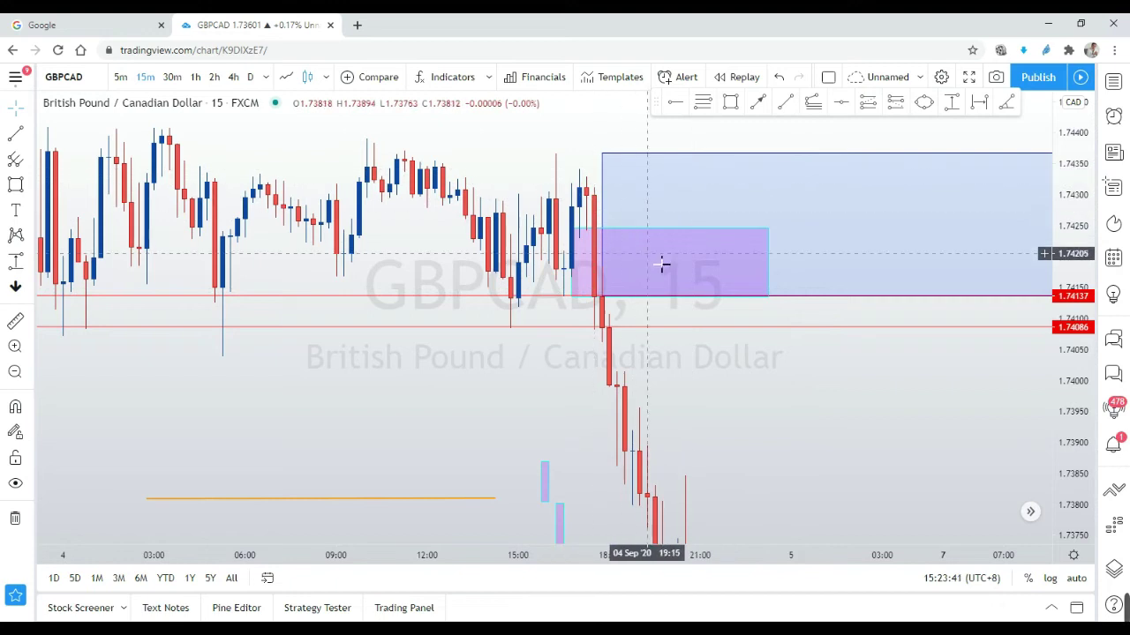
{"action": "left_click", "coordinate": [653, 162]}
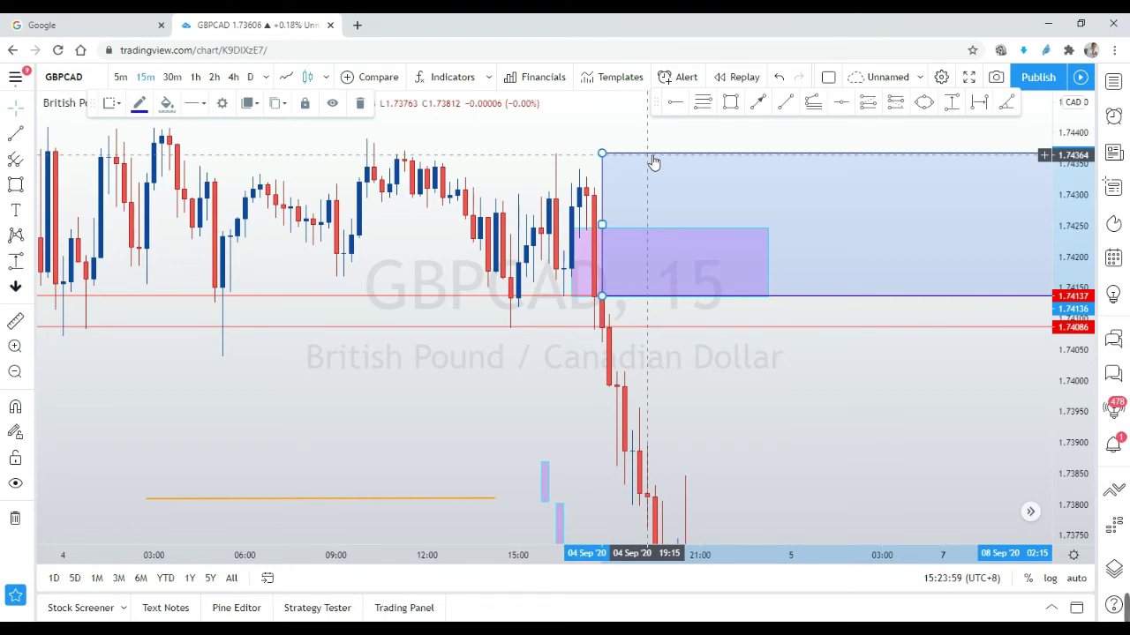
{"action": "left_click", "coordinate": [839, 434]}
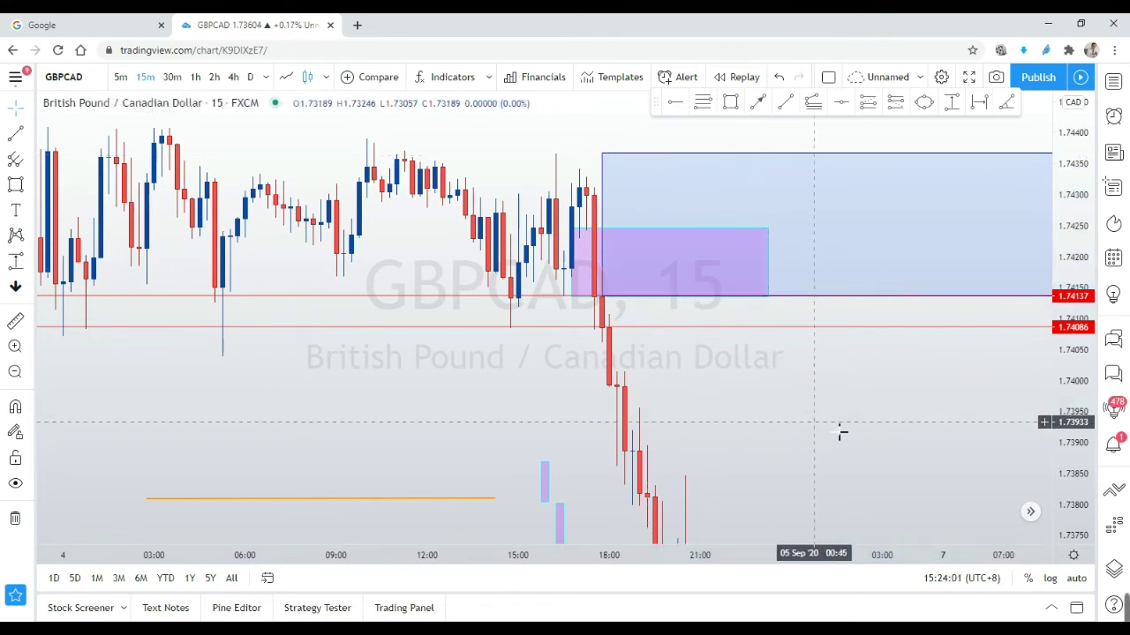
Step: Delete the lower red horizontal line at 1.74086
{"action": "left_click_drag", "start_coordinate": [840, 433], "coordinate": [827, 424]}
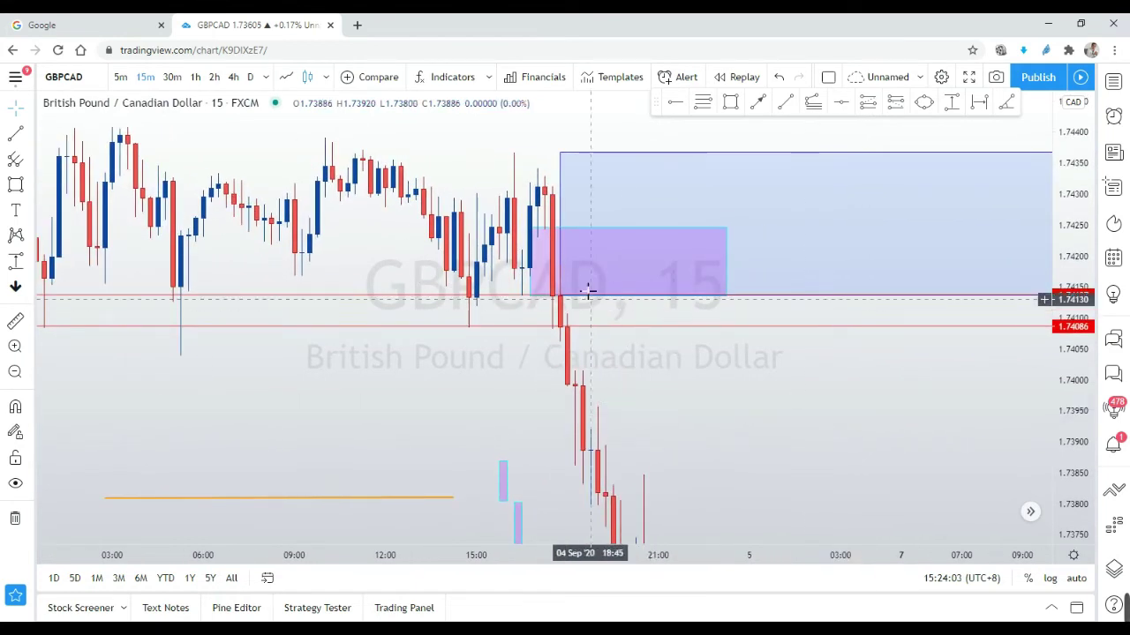
{"action": "left_click", "coordinate": [616, 330]}
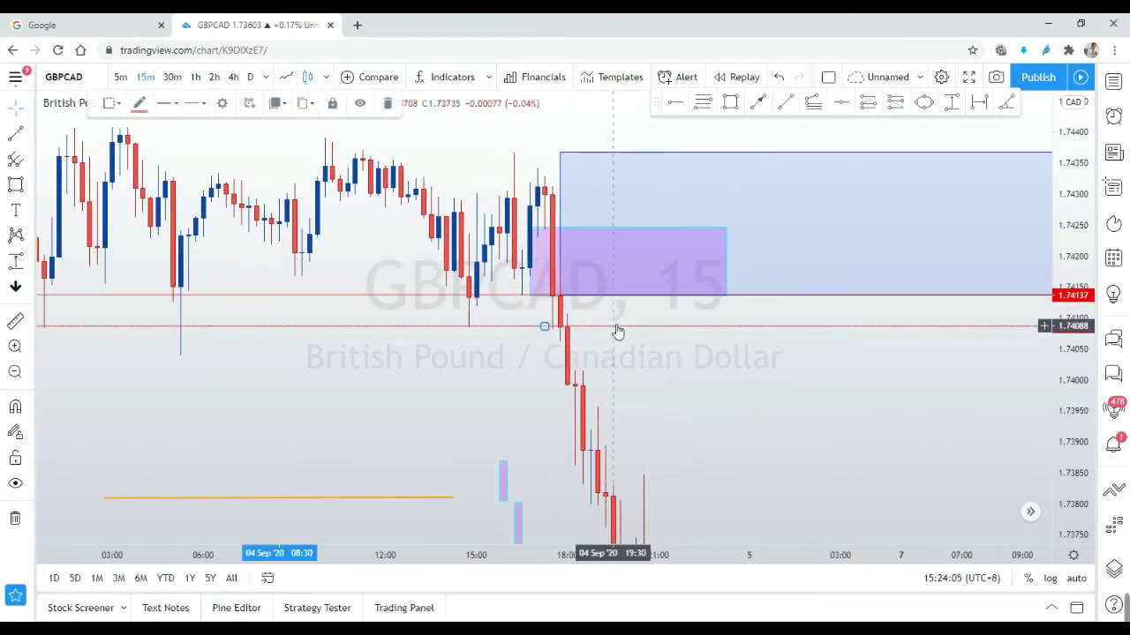
{"action": "key", "text": "Delete"}
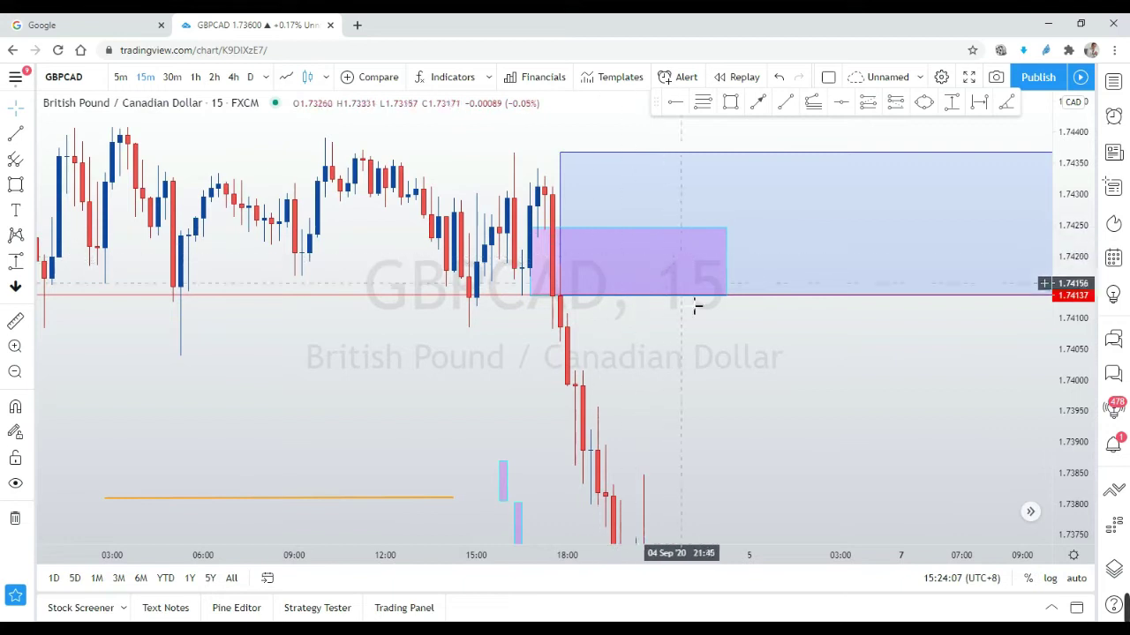
Step: Extend the purple zone forward in time to about 22:30 on 7 September, inside the blue supply zone
{"action": "left_click", "coordinate": [726, 262]}
{"action": "left_click_drag", "start_coordinate": [726, 262], "coordinate": [977, 262]}
{"action": "scroll", "coordinate": [841, 319], "scroll_direction": "down", "scroll_amount": 6}
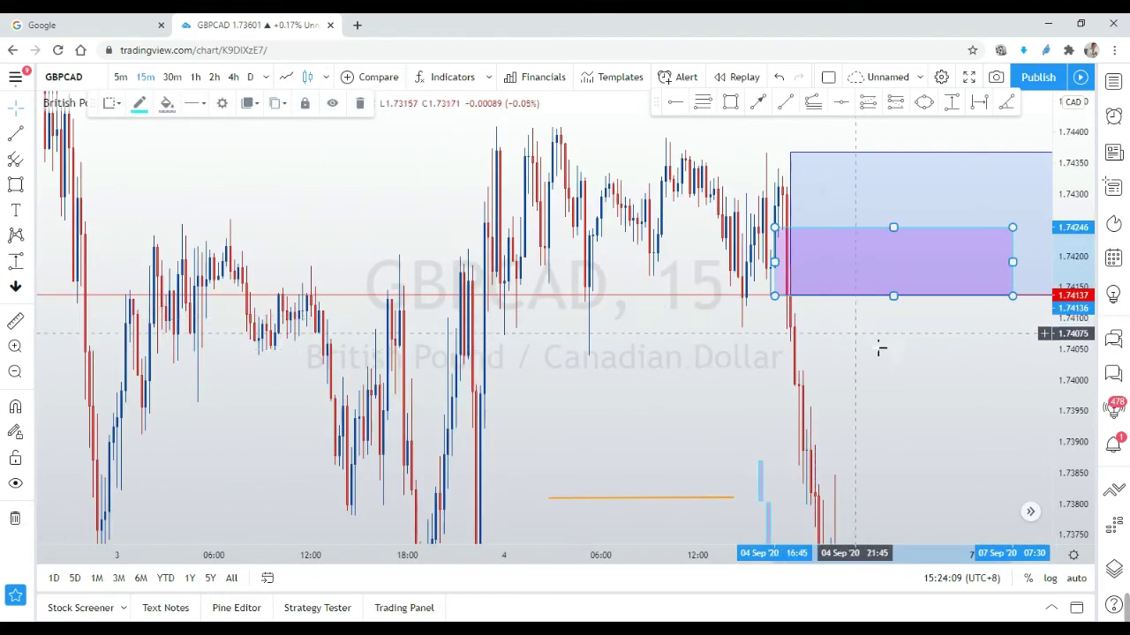
{"action": "left_click_drag", "start_coordinate": [904, 352], "coordinate": [664, 371]}
{"action": "left_click_drag", "start_coordinate": [1073, 188], "coordinate": [1062, 397]}
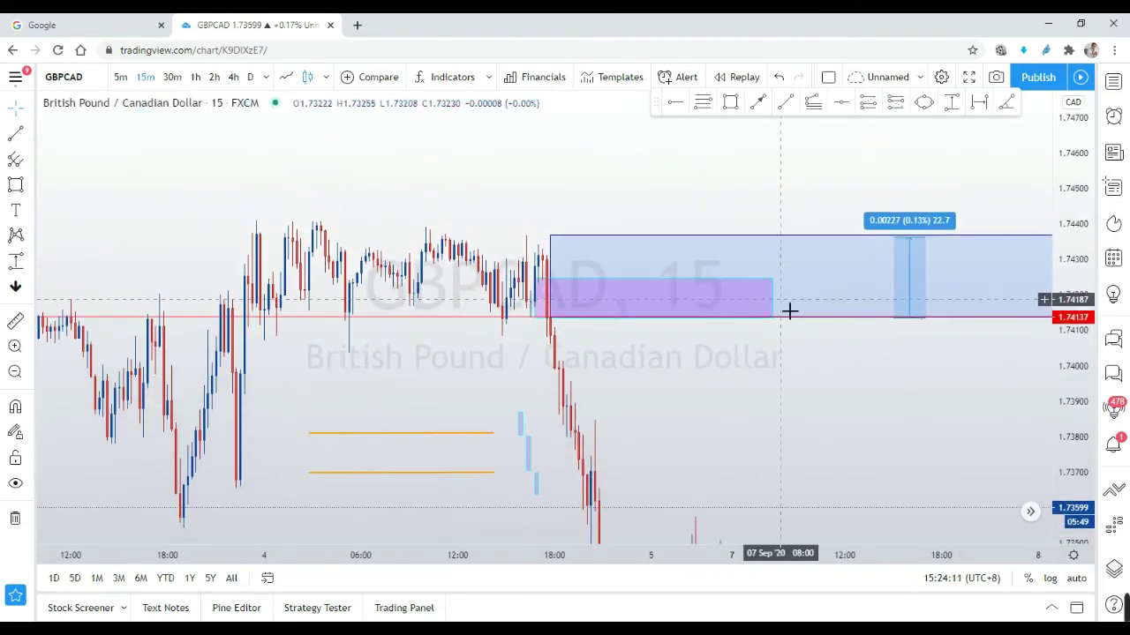
{"action": "left_click_drag", "start_coordinate": [773, 297], "coordinate": [1014, 314]}
{"action": "left_click_drag", "start_coordinate": [934, 396], "coordinate": [558, 377]}
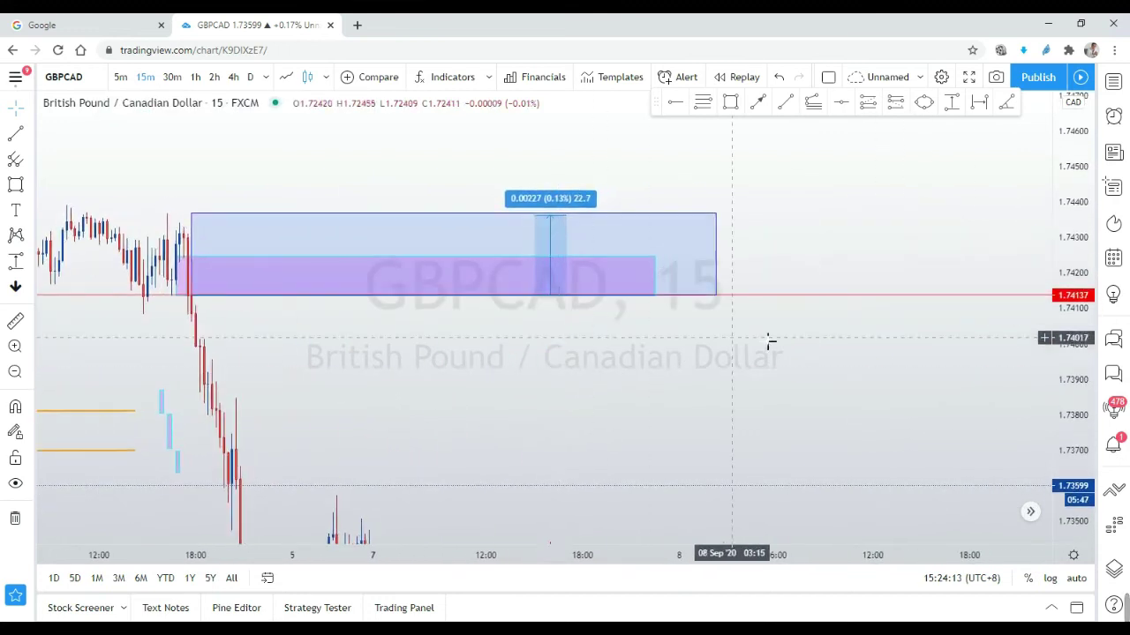
Step: Switch the chart to the 1-hour timeframe and extend the purple supply zone past the latest candles, to about 26 November
{"action": "scroll", "coordinate": [767, 341], "scroll_direction": "down", "scroll_amount": 1}
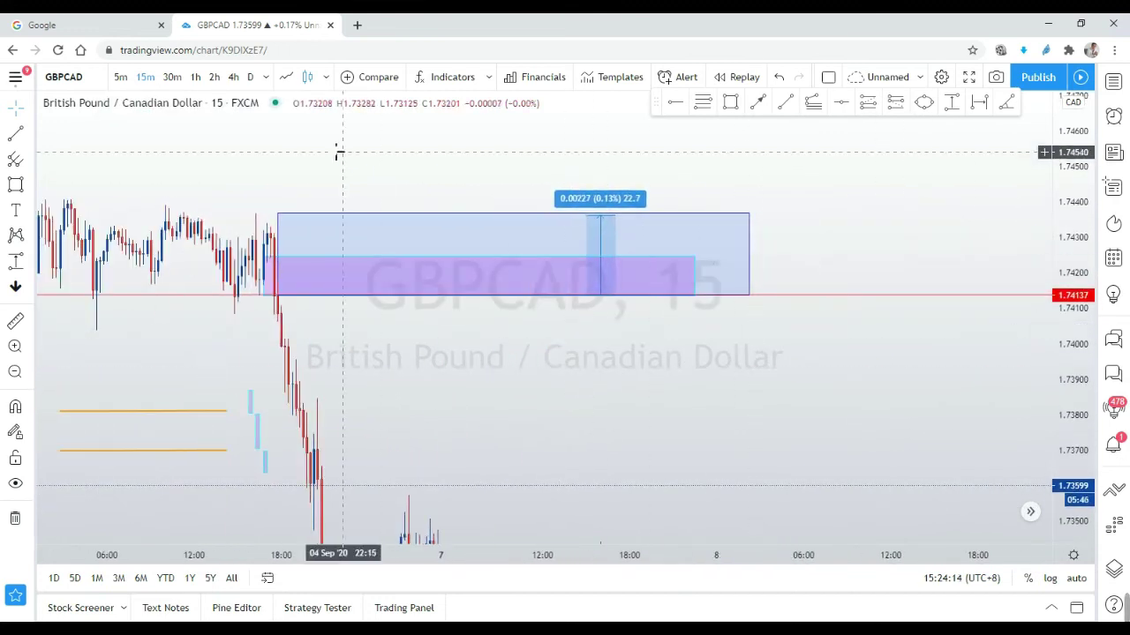
{"action": "left_click", "coordinate": [204, 78]}
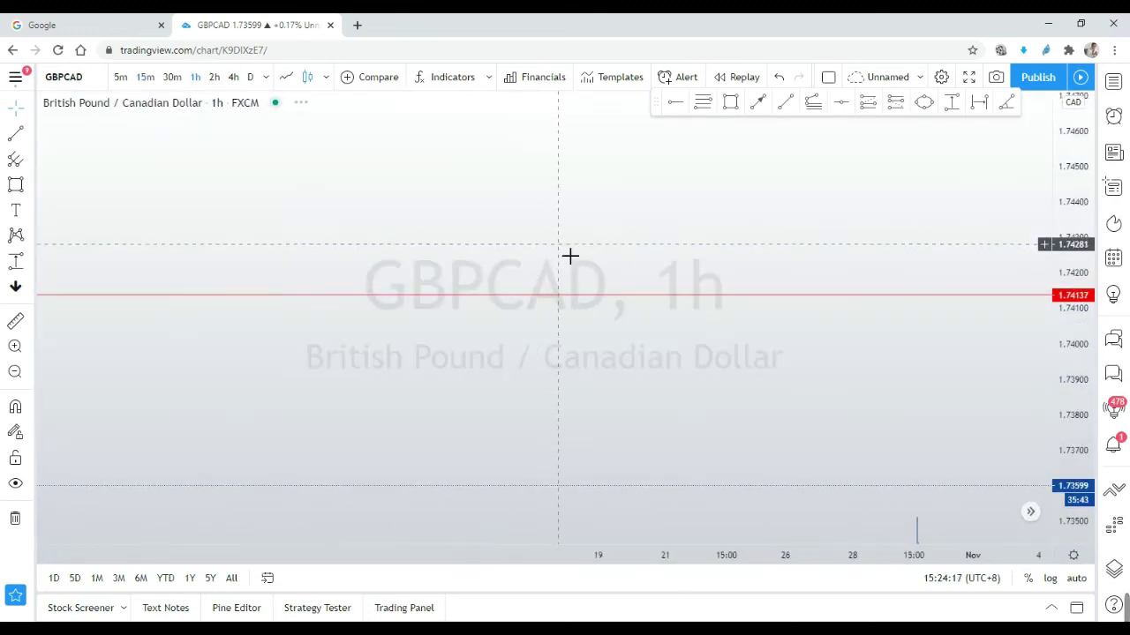
{"action": "left_click_drag", "start_coordinate": [622, 276], "coordinate": [979, 300]}
{"action": "left_click_drag", "start_coordinate": [913, 394], "coordinate": [580, 405]}
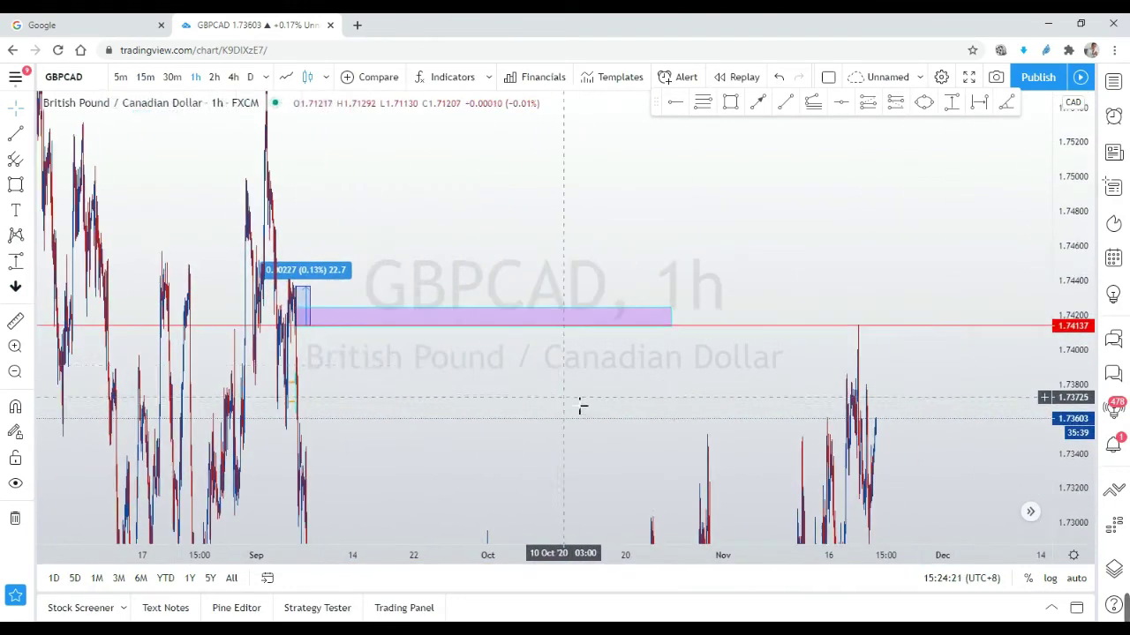
{"action": "left_click_drag", "start_coordinate": [668, 315], "coordinate": [926, 318]}
{"action": "left_click", "coordinate": [913, 411]}
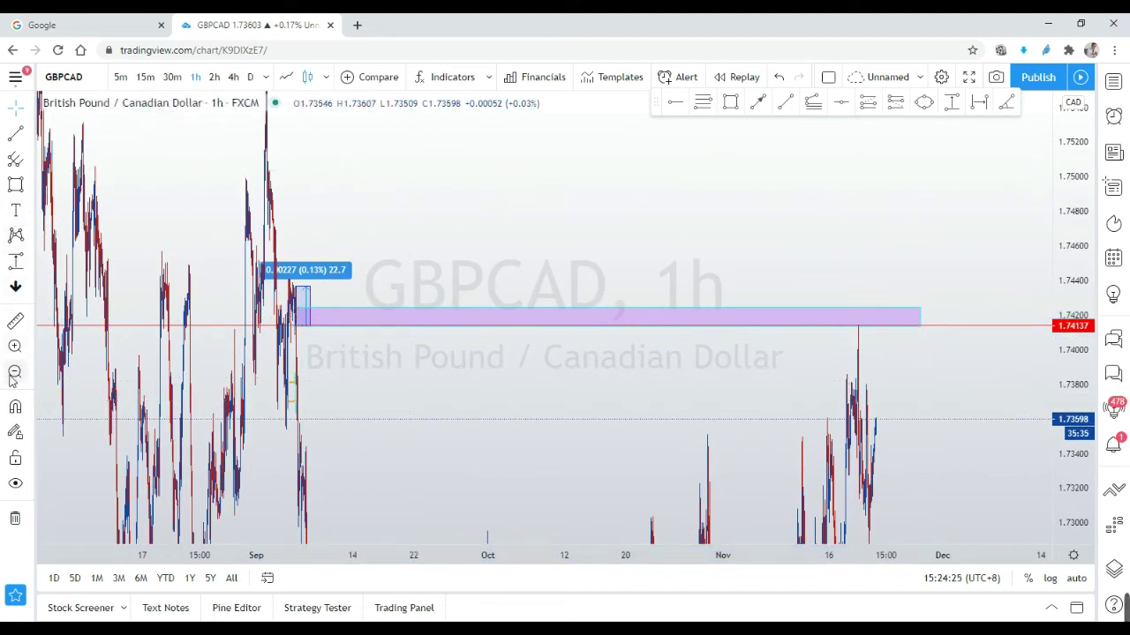
Step: Examine the 18–19 November price reaction at the purple supply zone's lower edge and the candles that follow it
{"action": "left_click", "coordinate": [16, 347]}
{"action": "left_click_drag", "start_coordinate": [759, 255], "coordinate": [906, 371]}
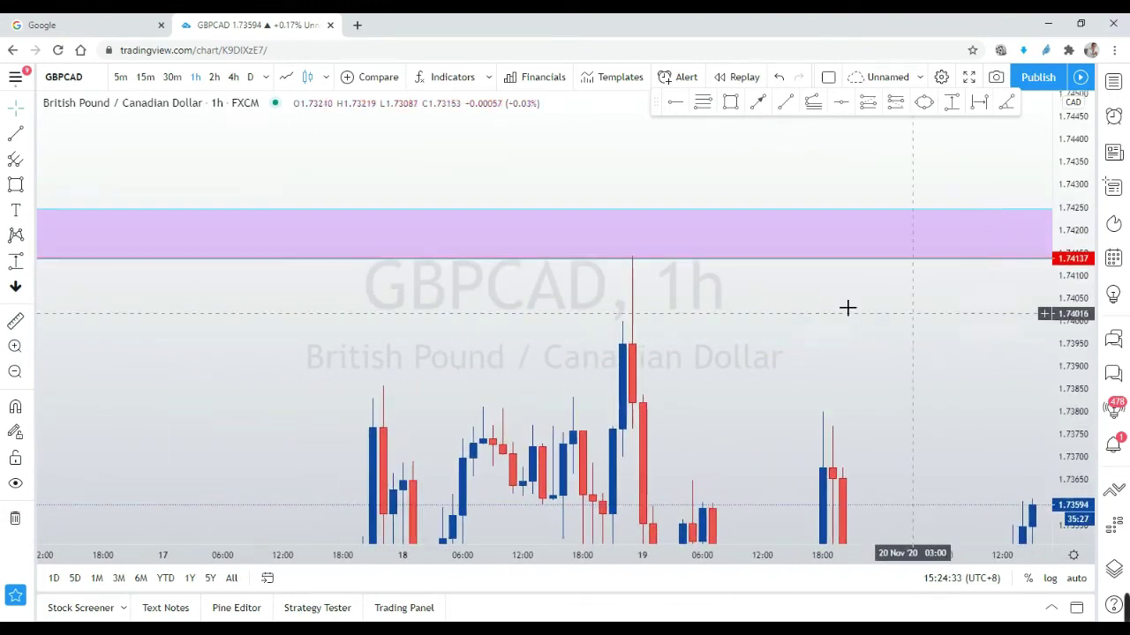
{"action": "scroll", "coordinate": [696, 295], "scroll_direction": "up", "scroll_amount": 4}
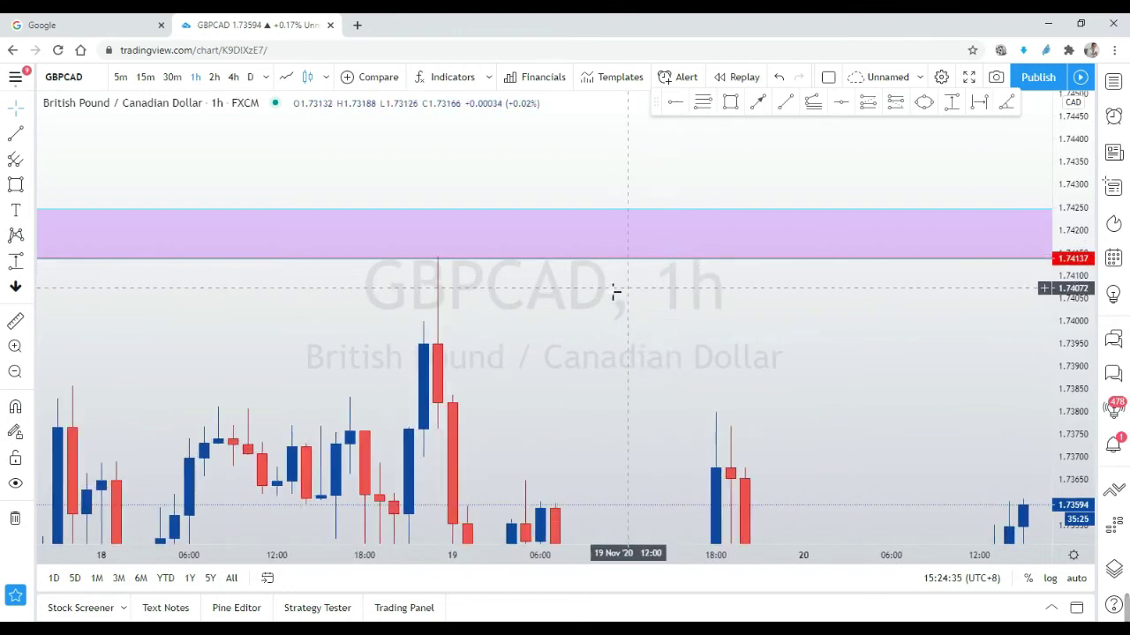
{"action": "left_click_drag", "start_coordinate": [487, 298], "coordinate": [601, 301]}
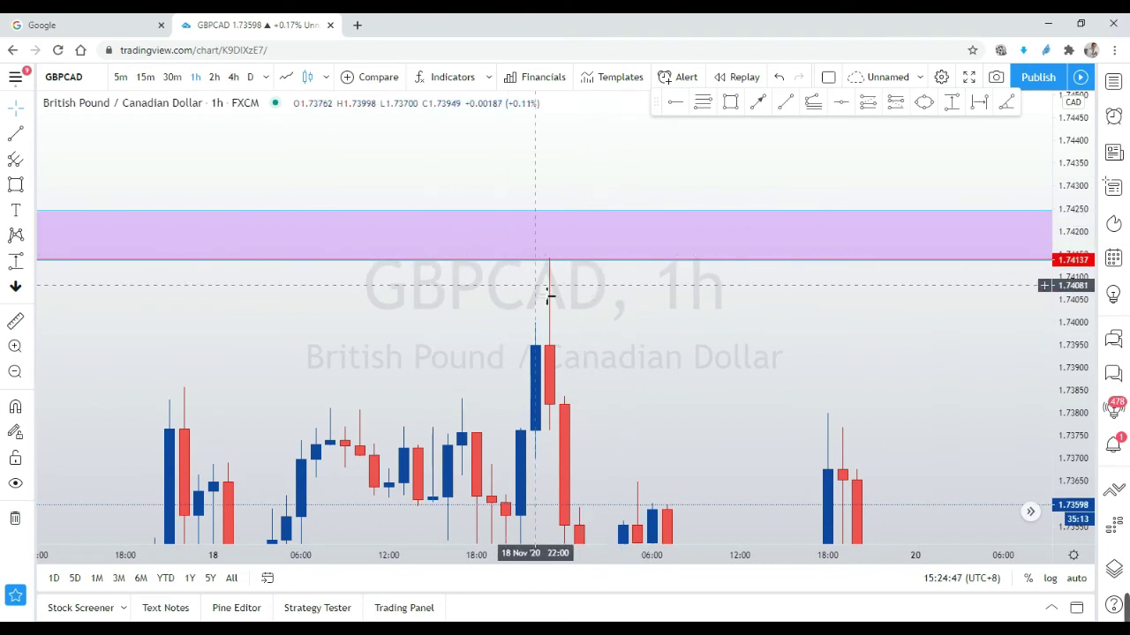
{"action": "scroll", "coordinate": [750, 316], "scroll_direction": "down", "scroll_amount": 1}
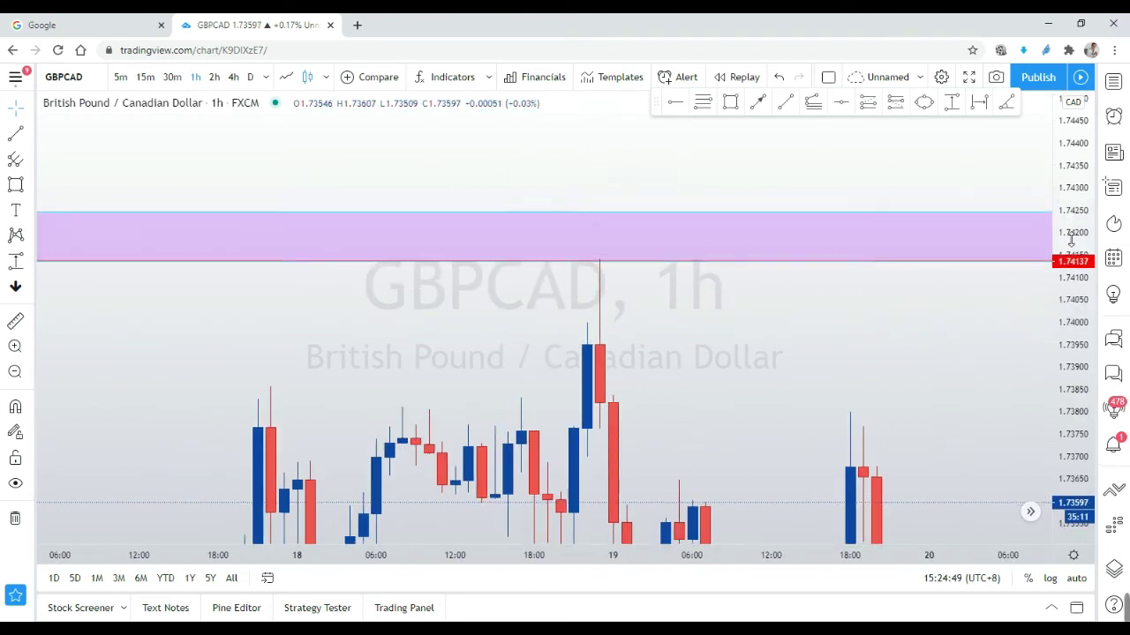
{"action": "left_click_drag", "start_coordinate": [1071, 240], "coordinate": [1067, 389]}
{"action": "scroll", "coordinate": [960, 382], "scroll_direction": "down", "scroll_amount": 10}
{"action": "left_click_drag", "start_coordinate": [963, 376], "coordinate": [765, 252]}
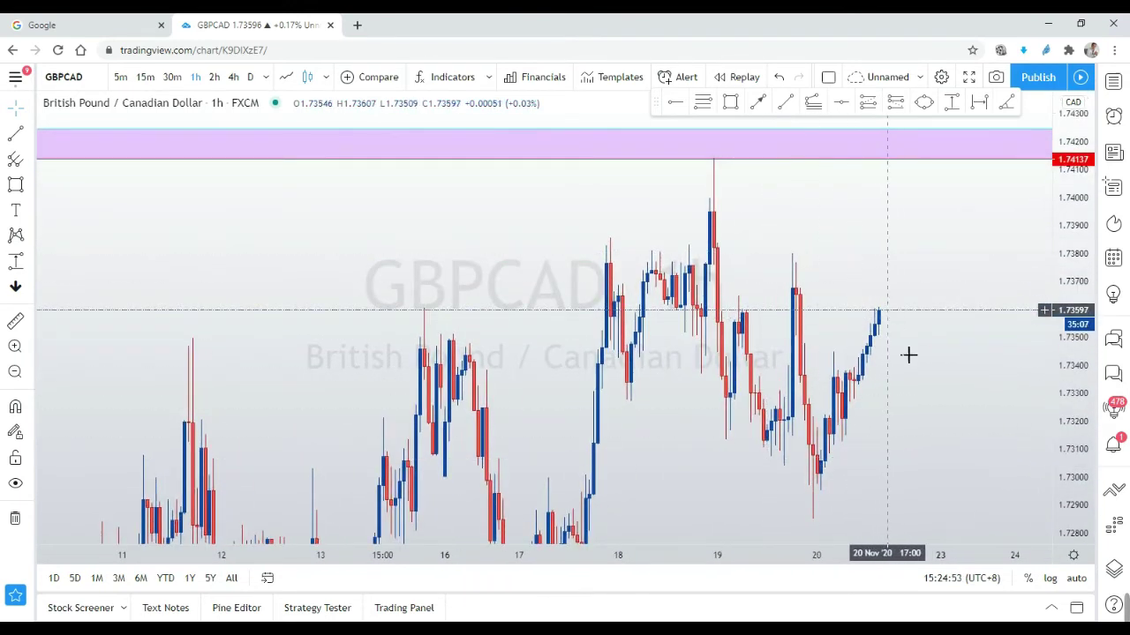
{"action": "left_click_drag", "start_coordinate": [901, 391], "coordinate": [905, 335]}
{"action": "left_click_drag", "start_coordinate": [1064, 215], "coordinate": [1060, 238]}
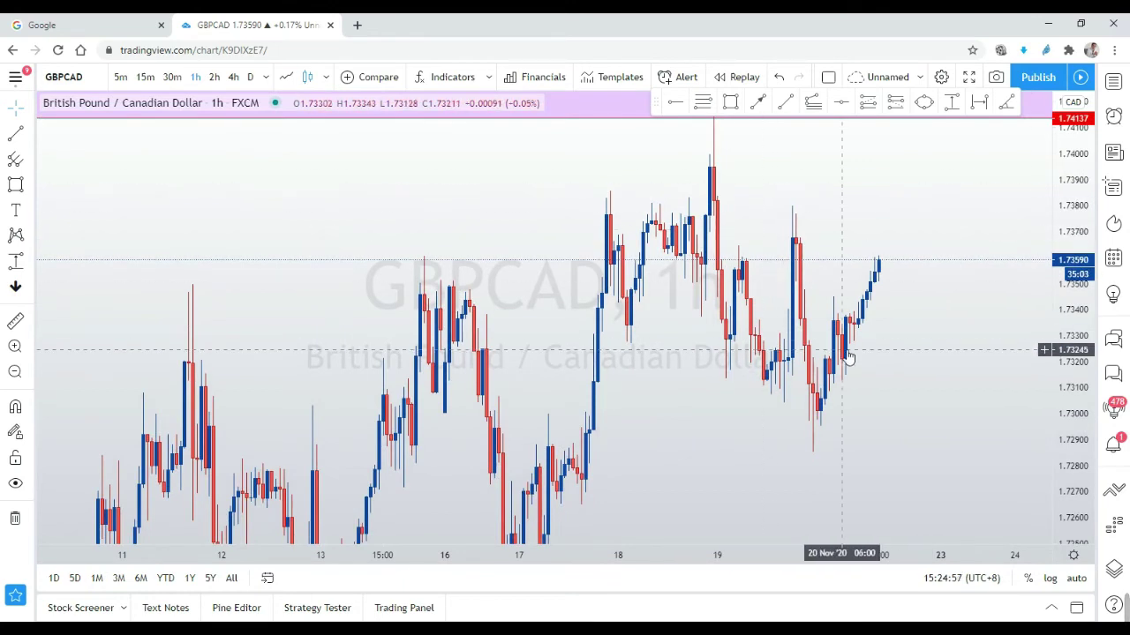
Step: Draw a purple demand zone at the 17 November base from about 1.72793 to 1.72646, extended to 23 November 15:00
{"action": "scroll", "coordinate": [903, 396], "scroll_direction": "up", "scroll_amount": 2}
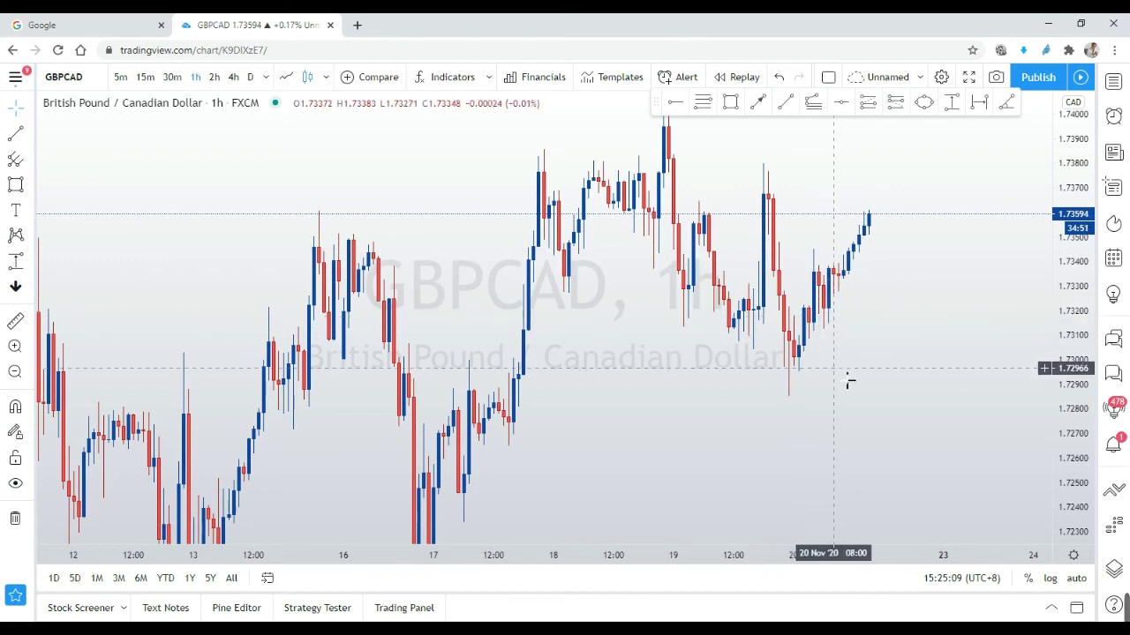
{"action": "left_click", "coordinate": [731, 102]}
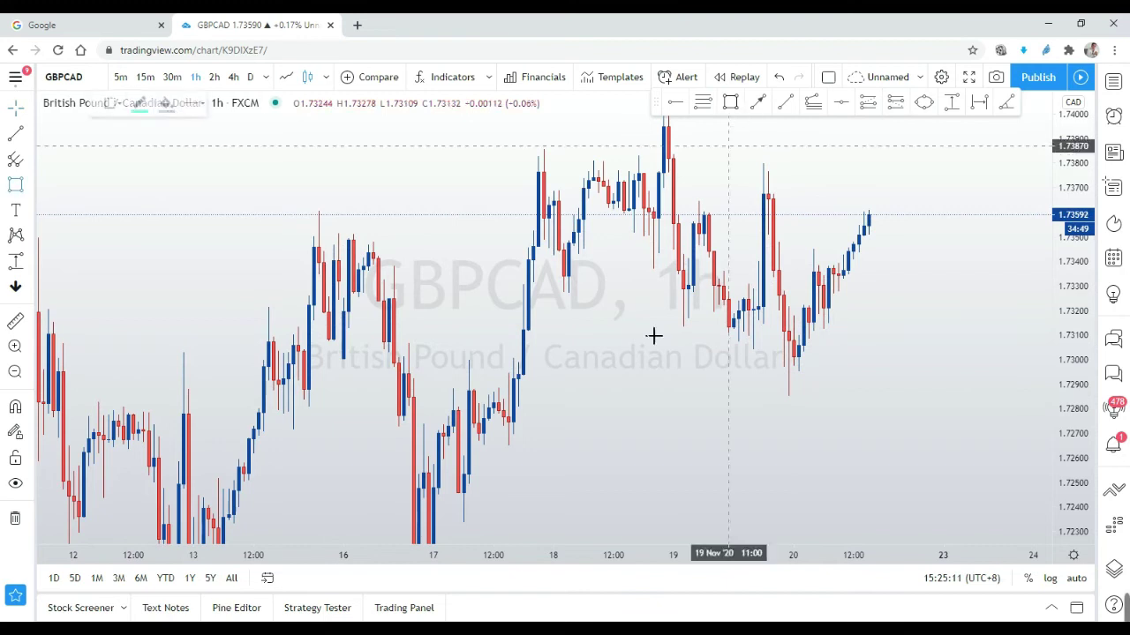
{"action": "mouse_move", "coordinate": [509, 420]}
{"action": "left_mouse_down"}
{"action": "mouse_move", "coordinate": [825, 428]}
{"action": "mouse_move", "coordinate": [850, 444]}
{"action": "left_mouse_up"}
{"action": "left_click_drag", "start_coordinate": [962, 437], "coordinate": [936, 385]}
{"action": "left_click_drag", "start_coordinate": [1056, 265], "coordinate": [1055, 417]}
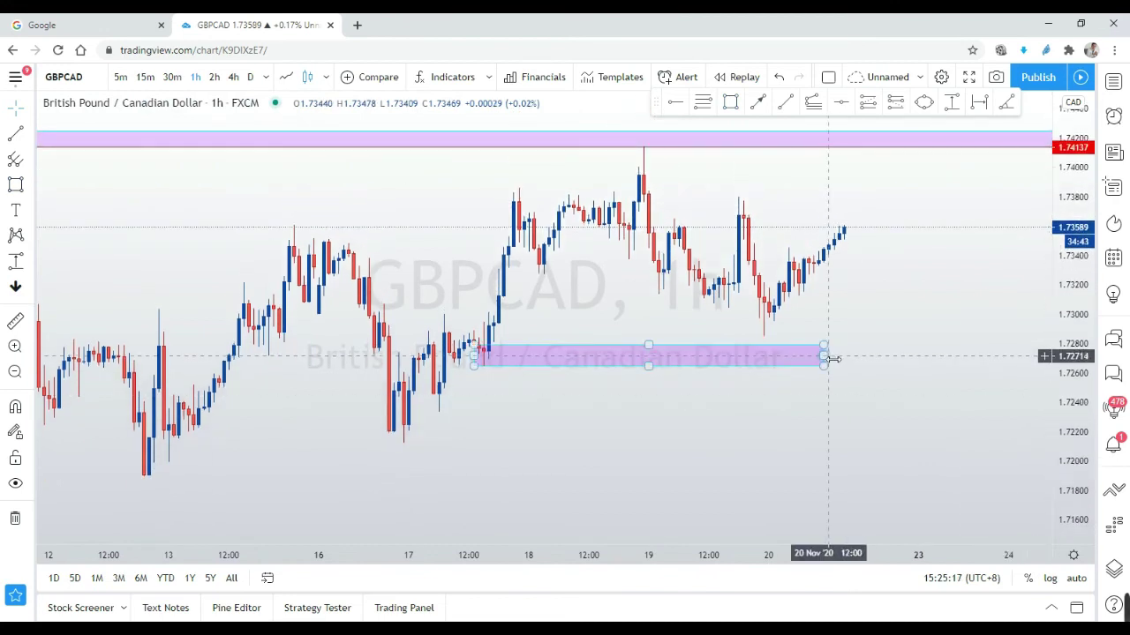
{"action": "left_click_drag", "start_coordinate": [827, 356], "coordinate": [973, 371]}
{"action": "scroll", "coordinate": [883, 265], "scroll_direction": "down", "scroll_amount": 2}
{"action": "scroll", "coordinate": [888, 280], "scroll_direction": "down", "scroll_amount": 3}
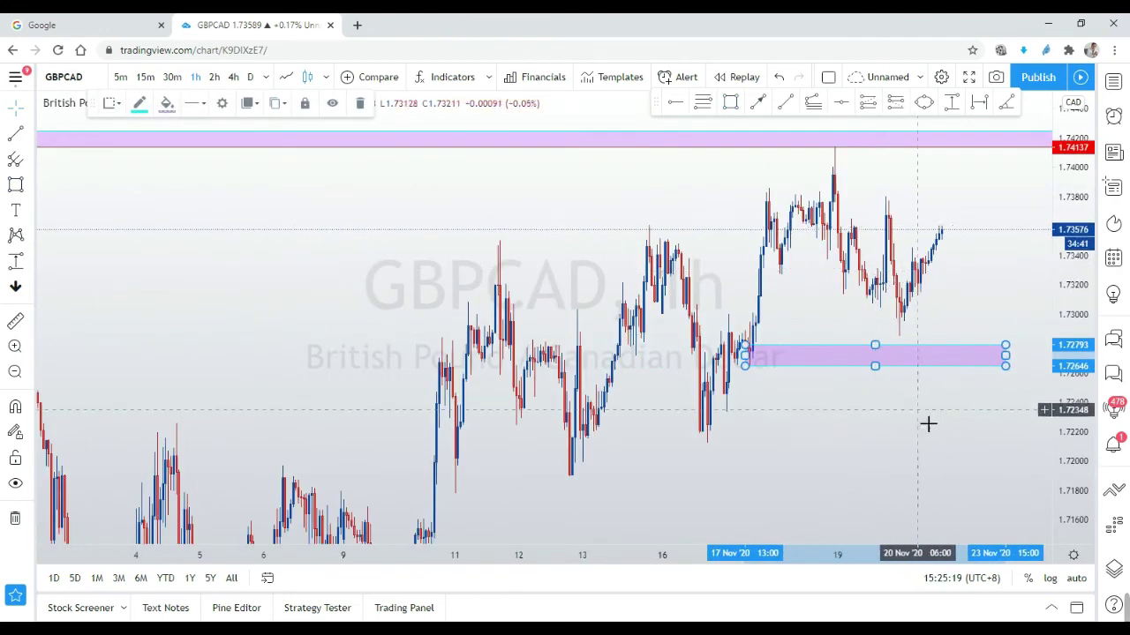
Step: Draw a second purple demand zone at the 10 November base from about 1.71528 to 1.71304, extended to 23 November 10:00
{"action": "left_click_drag", "start_coordinate": [927, 423], "coordinate": [859, 387]}
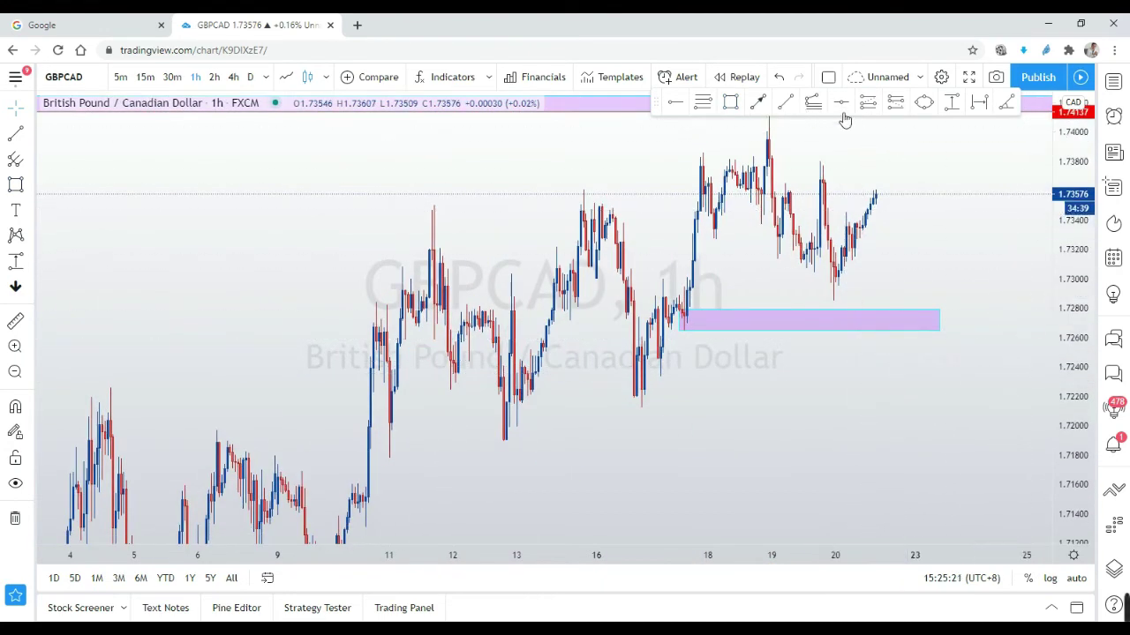
{"action": "left_click_drag", "start_coordinate": [1083, 171], "coordinate": [1069, 297]}
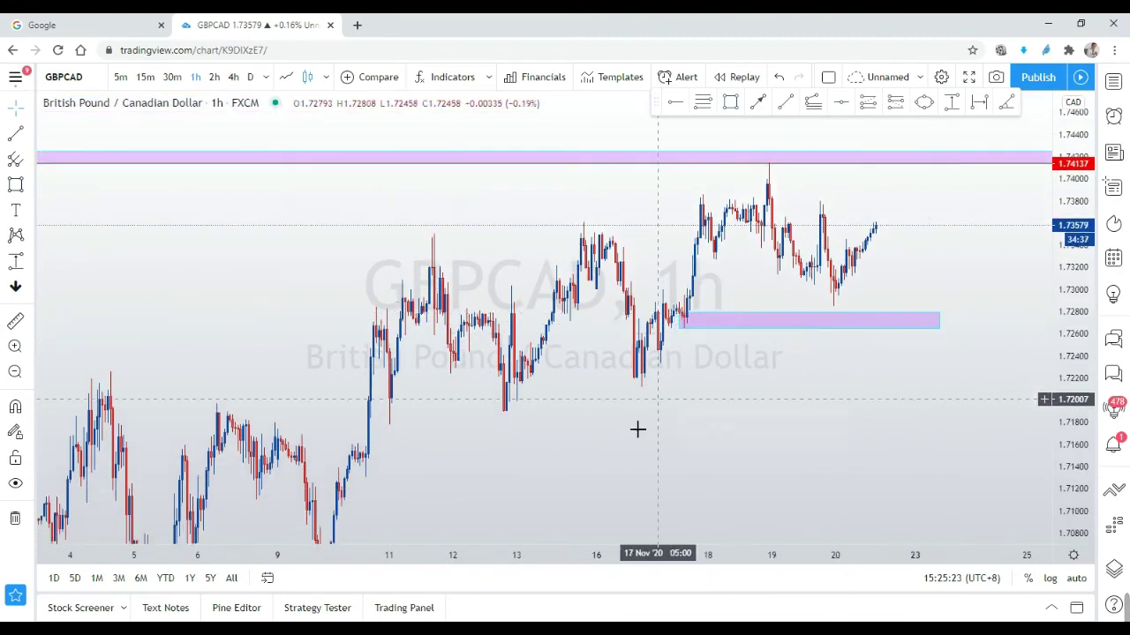
{"action": "left_click_drag", "start_coordinate": [637, 429], "coordinate": [678, 396]}
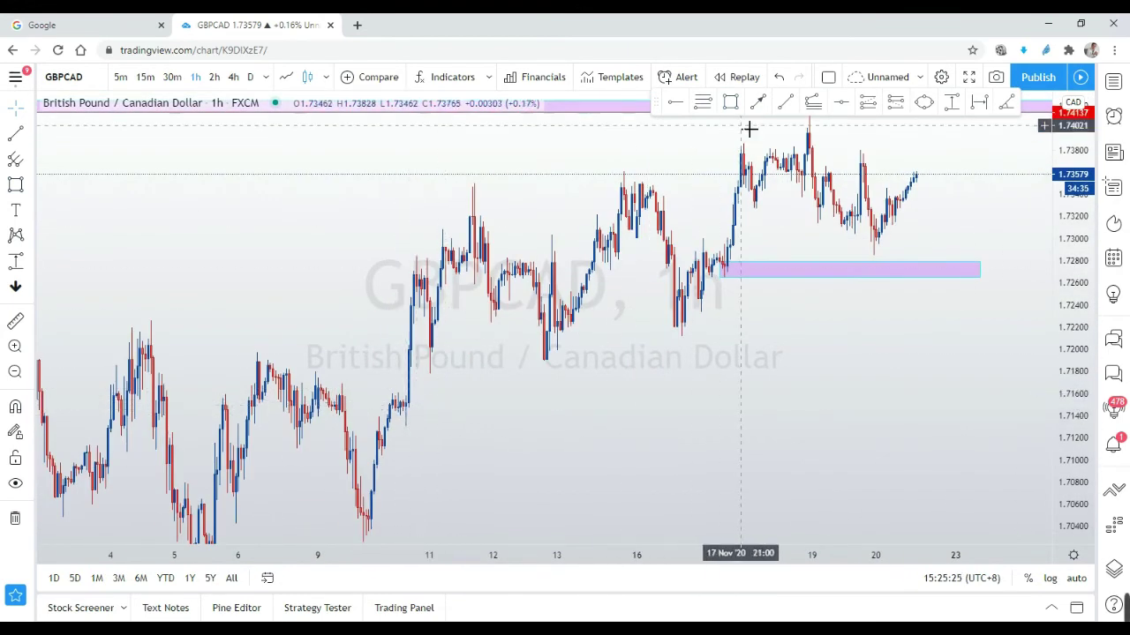
{"action": "left_click", "coordinate": [729, 102]}
{"action": "left_click_drag", "start_coordinate": [389, 402], "coordinate": [724, 421]}
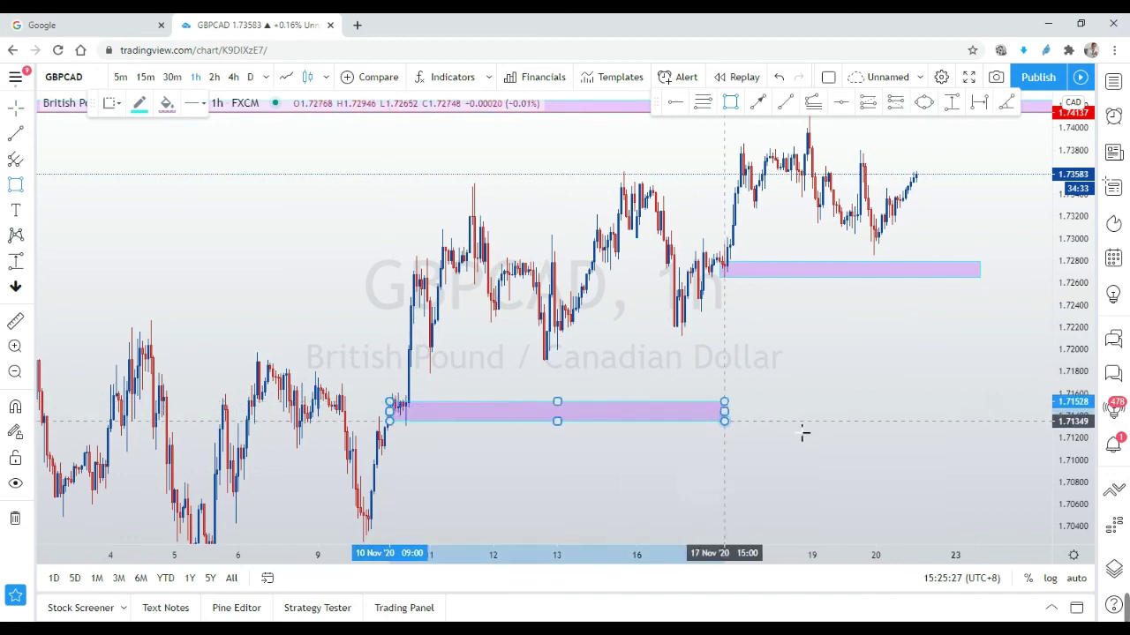
{"action": "left_click_drag", "start_coordinate": [803, 433], "coordinate": [967, 426]}
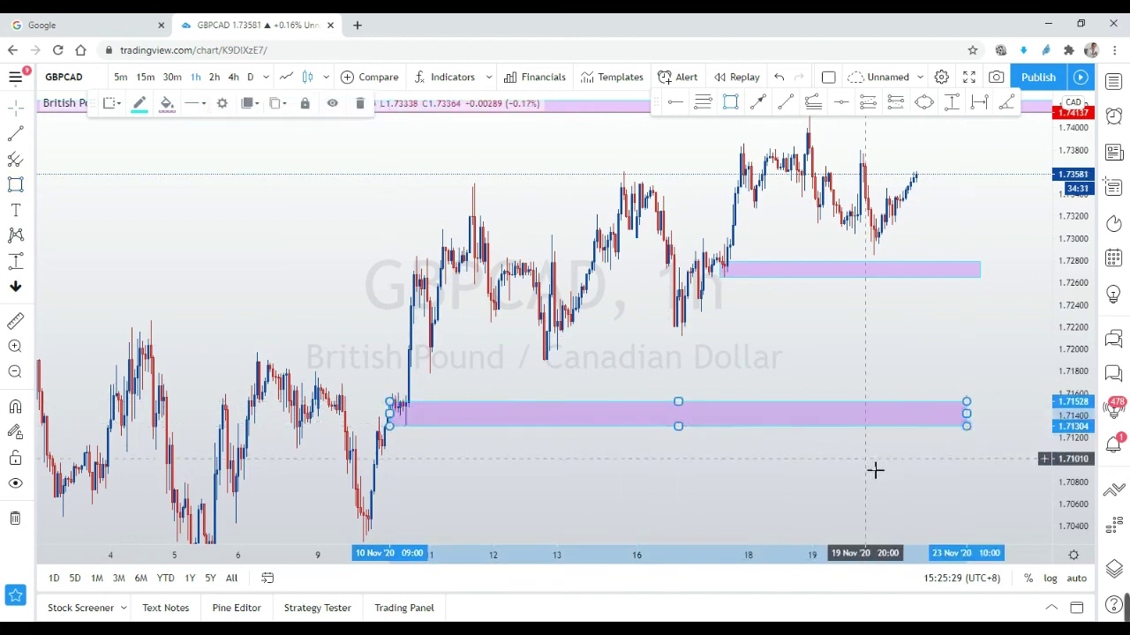
{"action": "left_click", "coordinate": [875, 468]}
Step: Draw a third purple demand zone at the 9 November low from about 1.70493 to 1.70262, reaching to 23 November 18:00
{"action": "left_click", "coordinate": [731, 103]}
{"action": "left_click", "coordinate": [360, 509]}
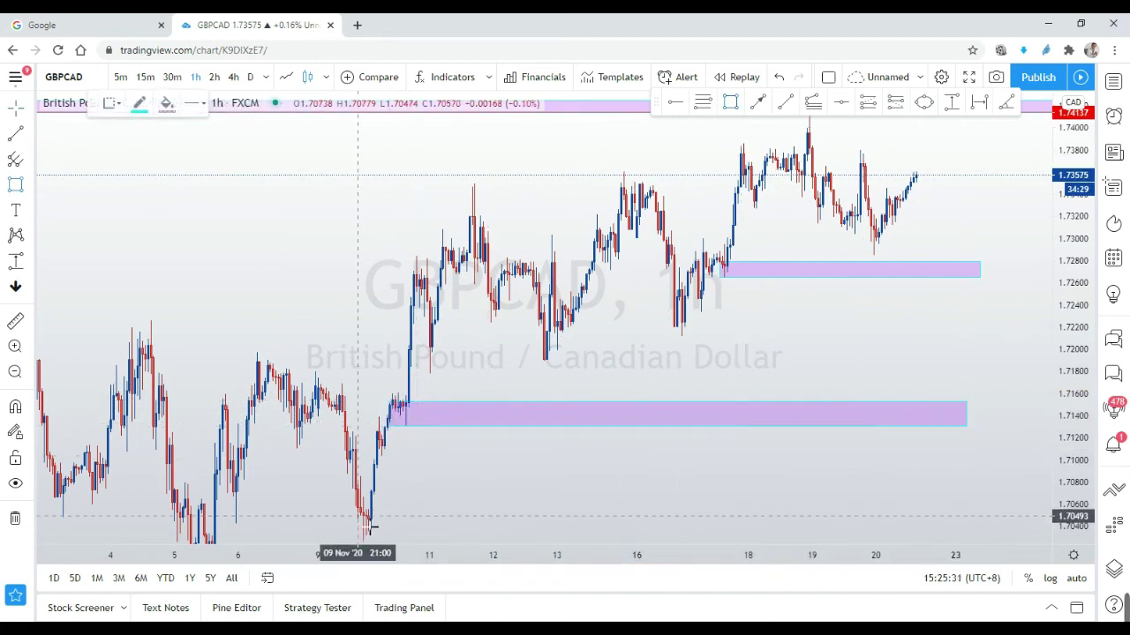
{"action": "left_click_drag", "start_coordinate": [370, 528], "coordinate": [981, 541]}
{"action": "left_click", "coordinate": [988, 542]}
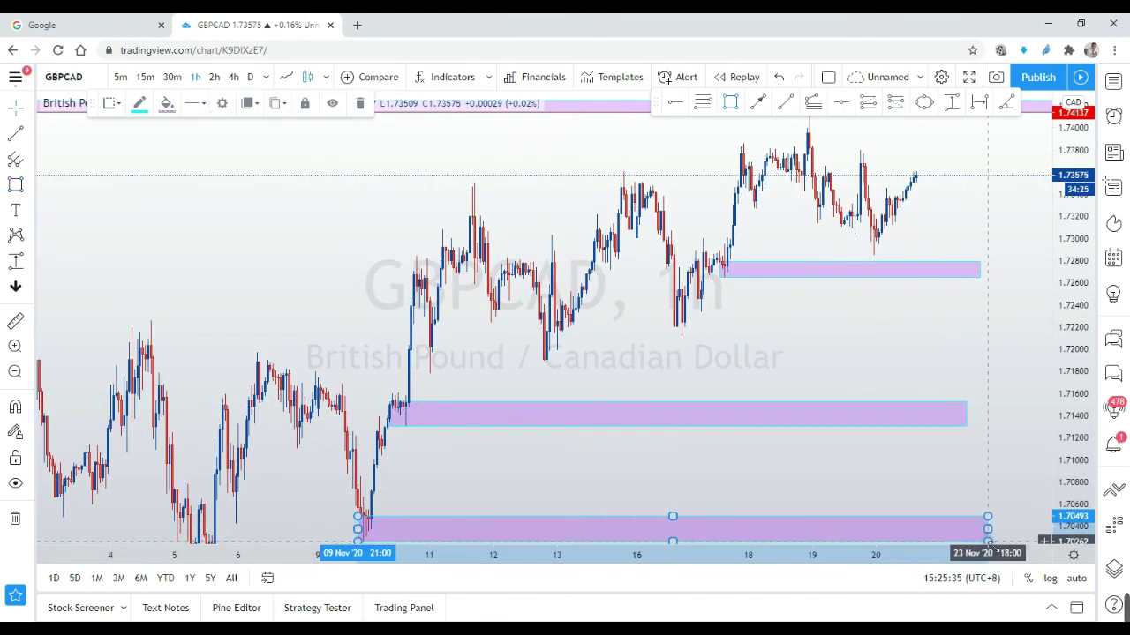
{"action": "left_click", "coordinate": [1001, 491]}
Step: Place a short position at the purple supply zone with its entry at about 1.74129 and its stop at 1.74251
{"action": "left_click_drag", "start_coordinate": [988, 481], "coordinate": [914, 502]}
{"action": "left_click_drag", "start_coordinate": [901, 224], "coordinate": [870, 295]}
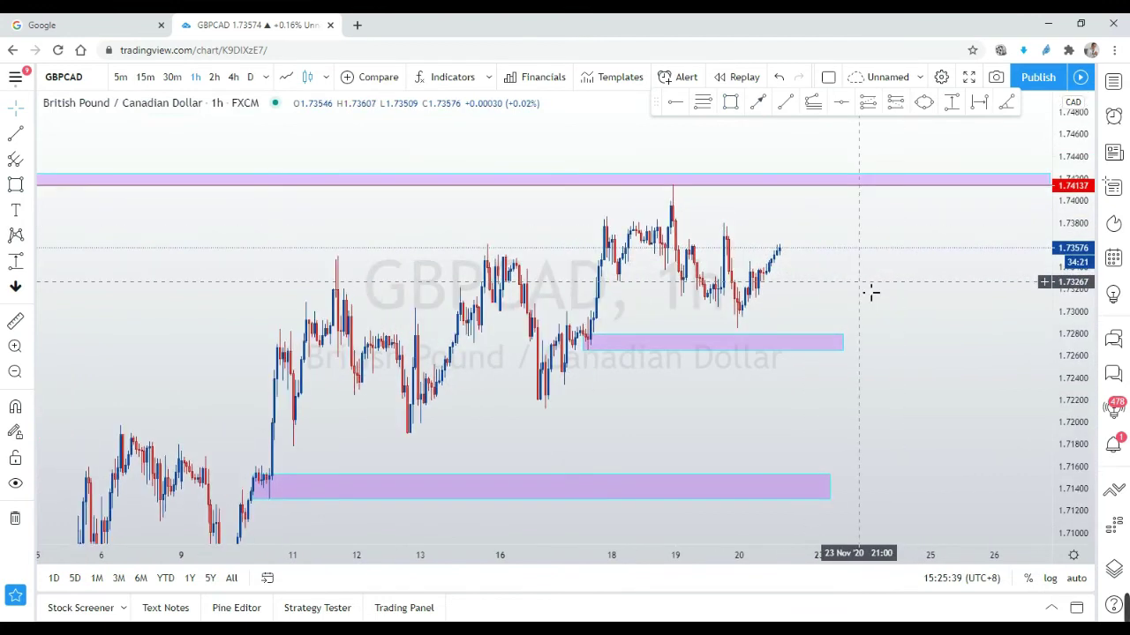
{"action": "scroll", "coordinate": [872, 293], "scroll_direction": "up", "scroll_amount": 1}
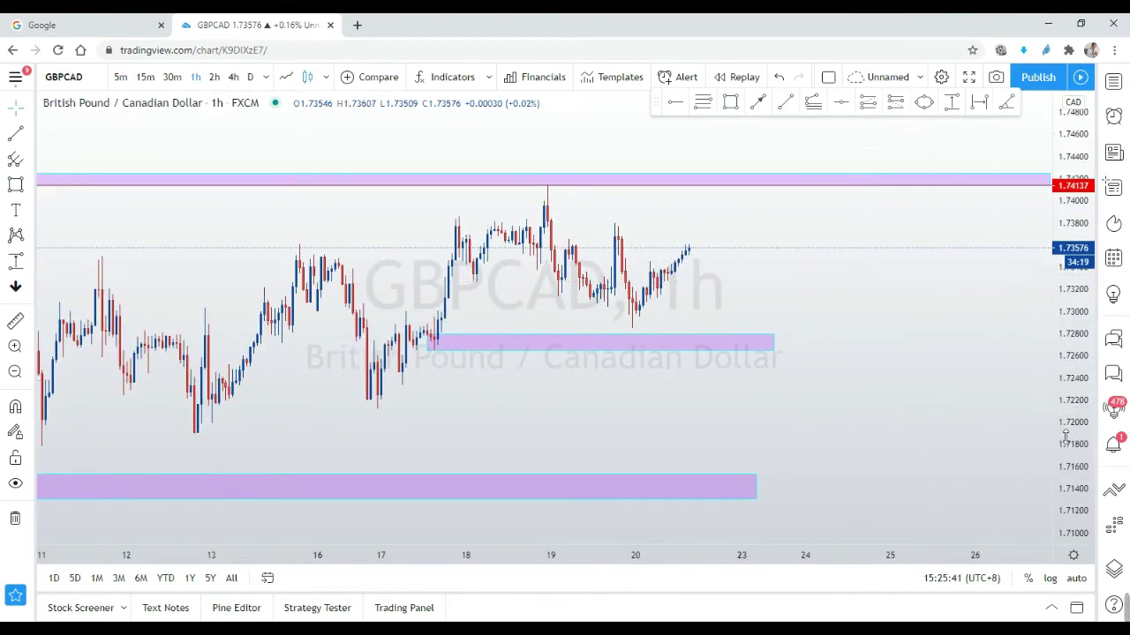
{"action": "left_click_drag", "start_coordinate": [1068, 438], "coordinate": [1074, 345]}
{"action": "left_click_drag", "start_coordinate": [975, 331], "coordinate": [969, 366]}
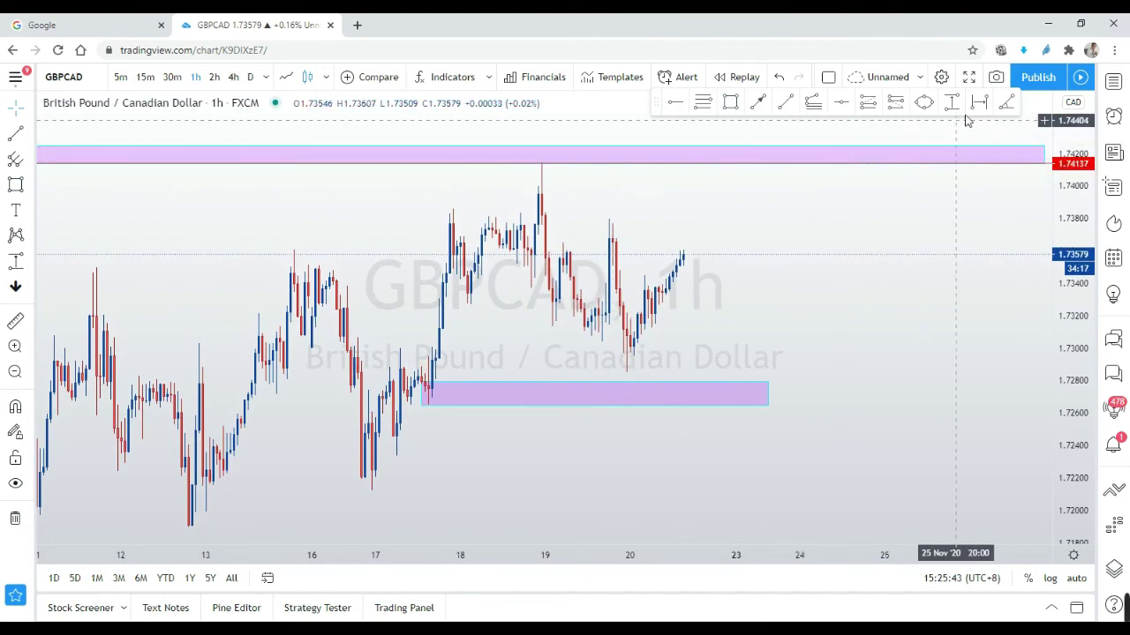
{"action": "left_click", "coordinate": [894, 102]}
{"action": "left_click", "coordinate": [788, 177]}
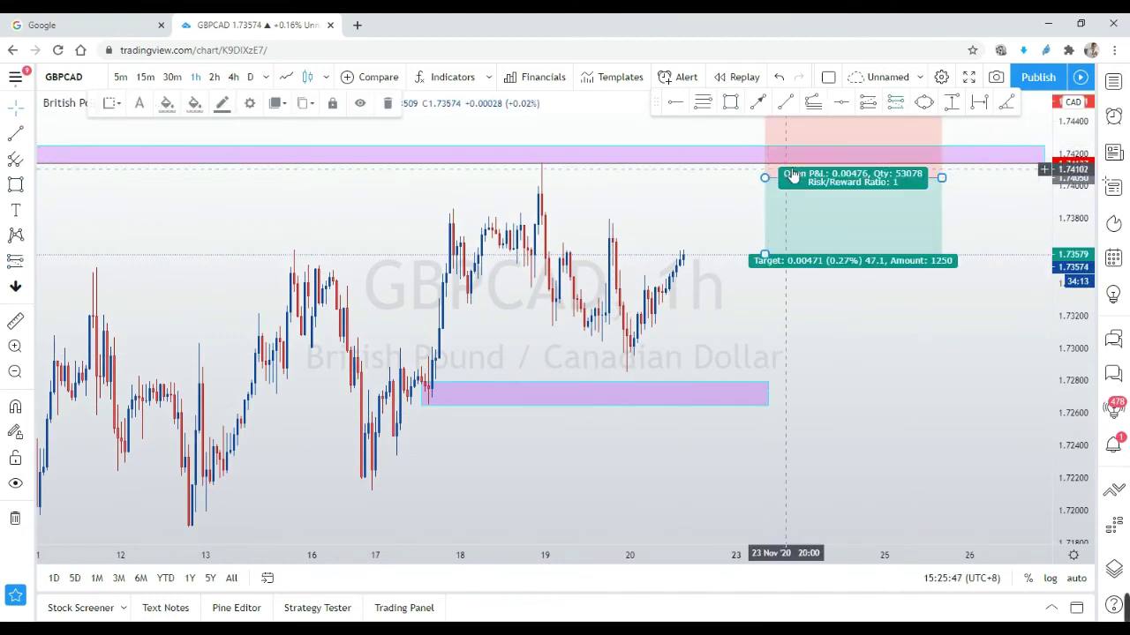
{"action": "left_click_drag", "start_coordinate": [792, 178], "coordinate": [791, 239]}
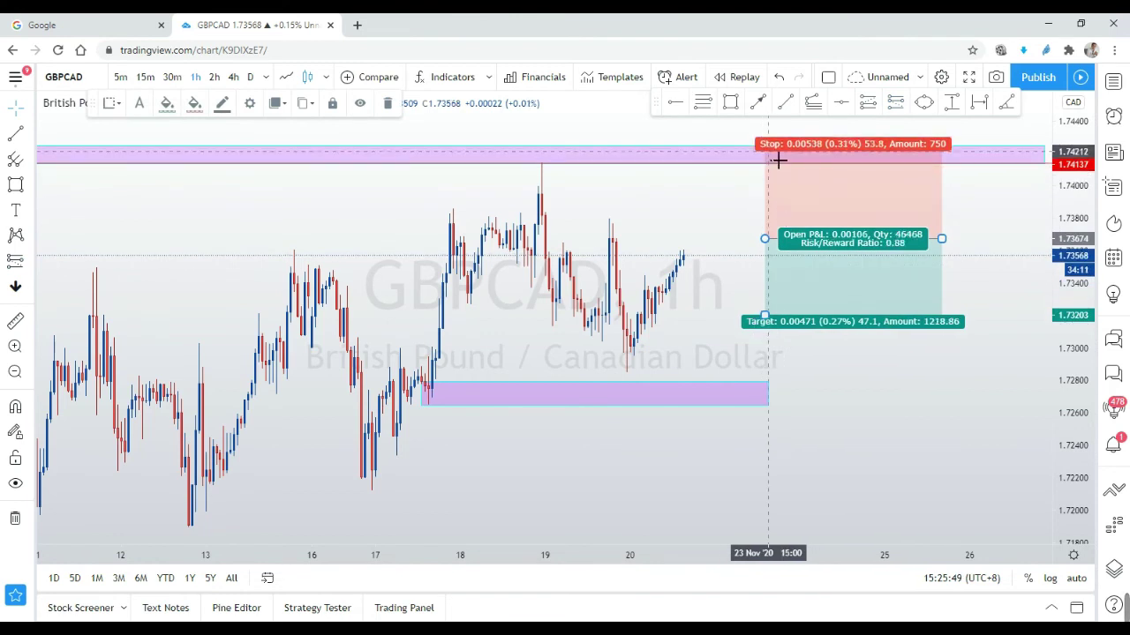
{"action": "left_click_drag", "start_coordinate": [779, 159], "coordinate": [787, 155]}
{"action": "left_click_drag", "start_coordinate": [768, 240], "coordinate": [780, 167]}
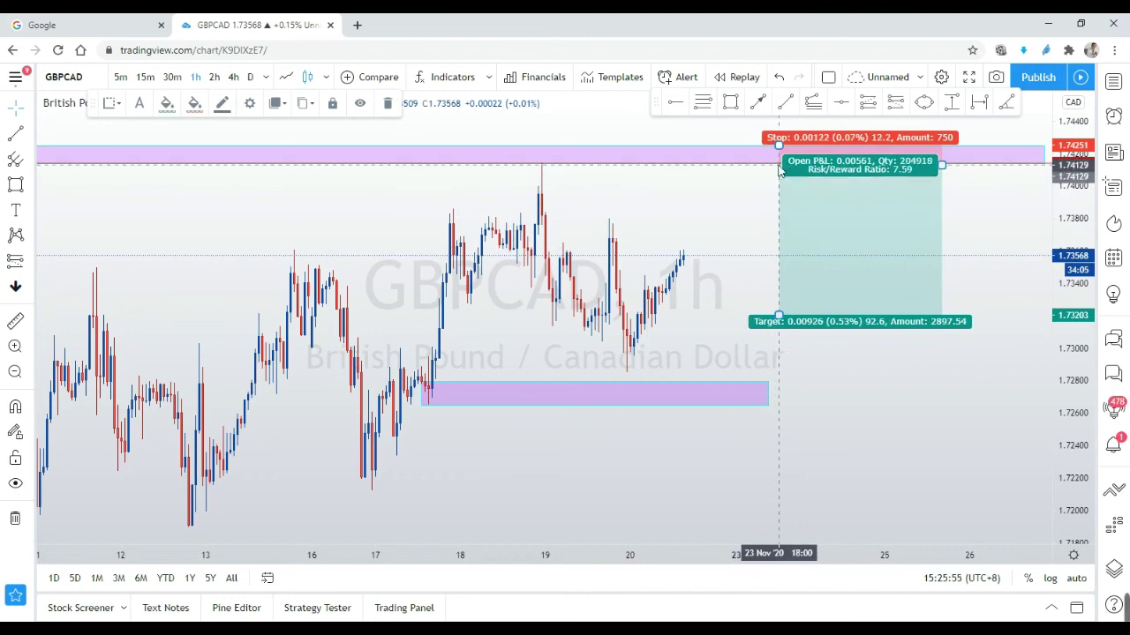
Step: Set the short position's profit target at about 1.73317
{"action": "left_click_drag", "start_coordinate": [782, 326], "coordinate": [789, 378]}
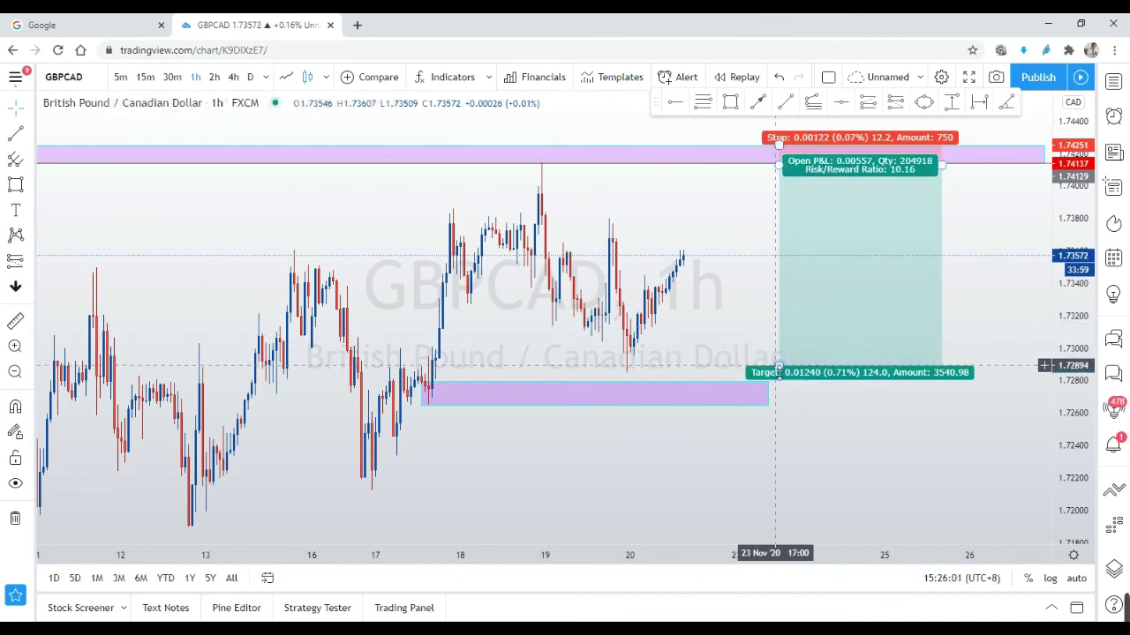
{"action": "mouse_move", "coordinate": [785, 373]}
{"action": "left_mouse_down"}
{"action": "mouse_move", "coordinate": [792, 380]}
{"action": "mouse_move", "coordinate": [803, 309]}
{"action": "left_mouse_up"}
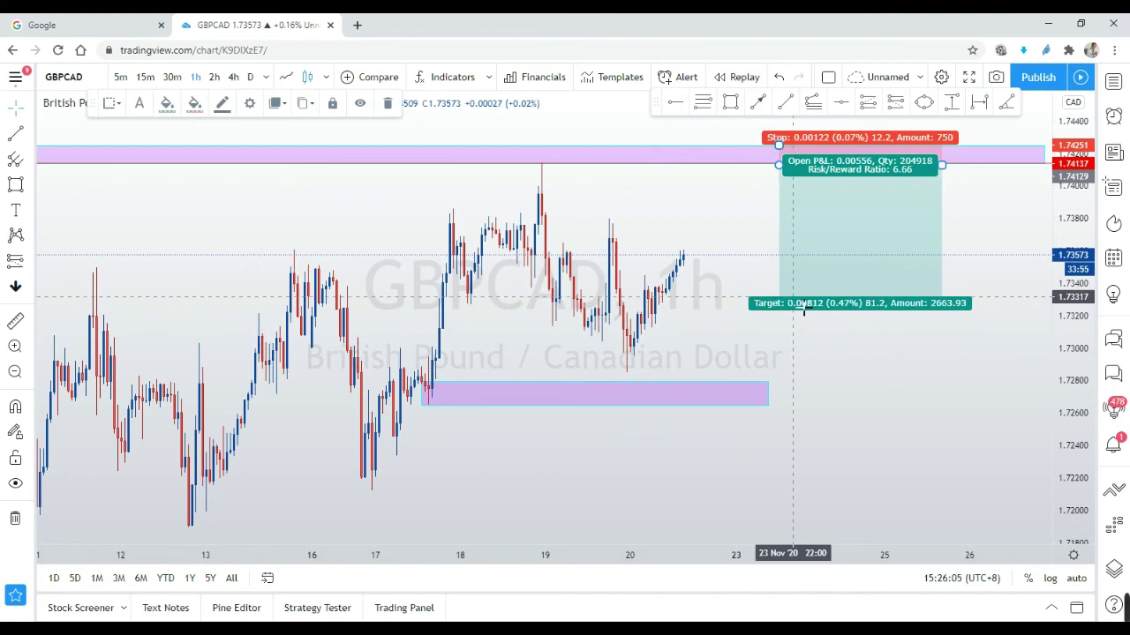
{"action": "left_click", "coordinate": [984, 379]}
Step: Review the planned short position against recent price action, the supply zone and the demand zones below it
{"action": "left_click_drag", "start_coordinate": [983, 378], "coordinate": [945, 386]}
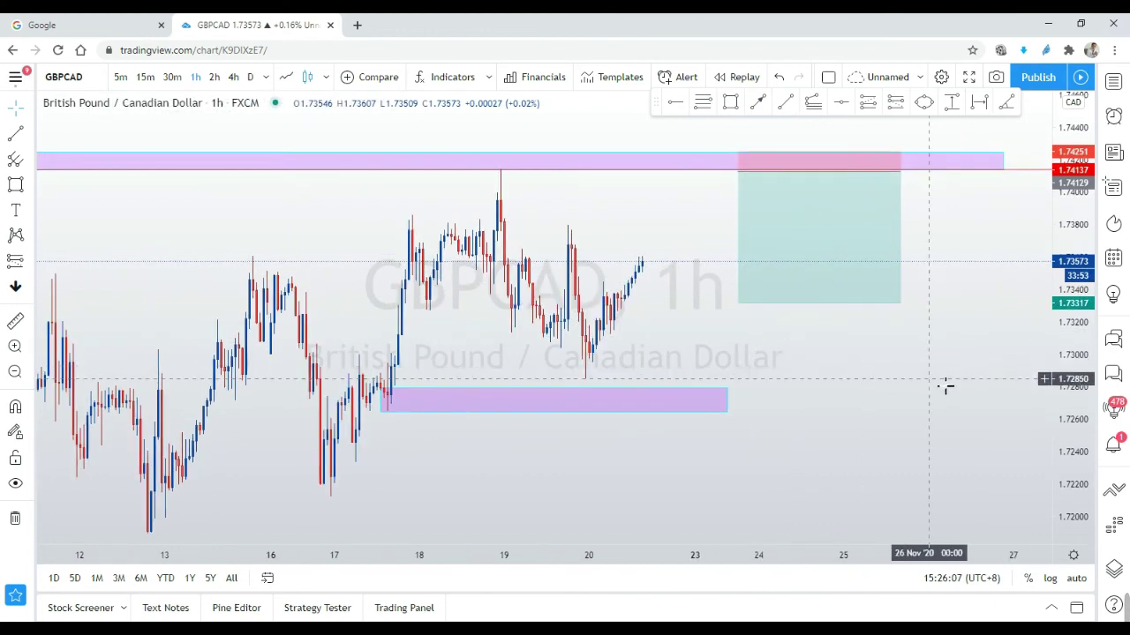
{"action": "scroll", "coordinate": [891, 381], "scroll_direction": "up", "scroll_amount": 2}
{"action": "left_click_drag", "start_coordinate": [852, 393], "coordinate": [910, 394]}
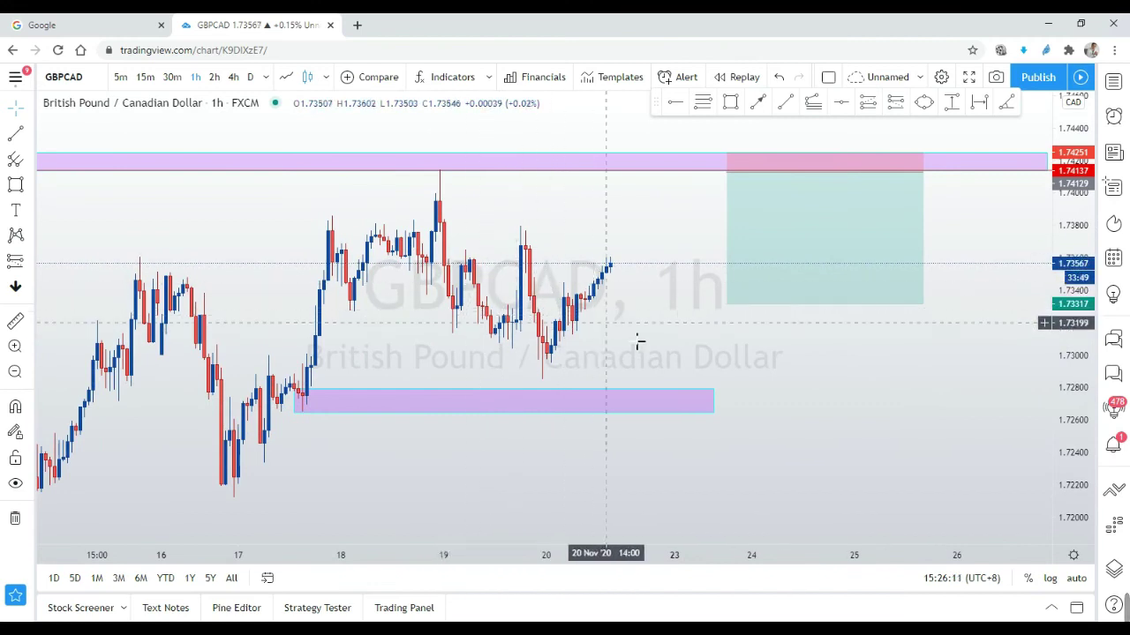
{"action": "left_click_drag", "start_coordinate": [769, 361], "coordinate": [797, 365]}
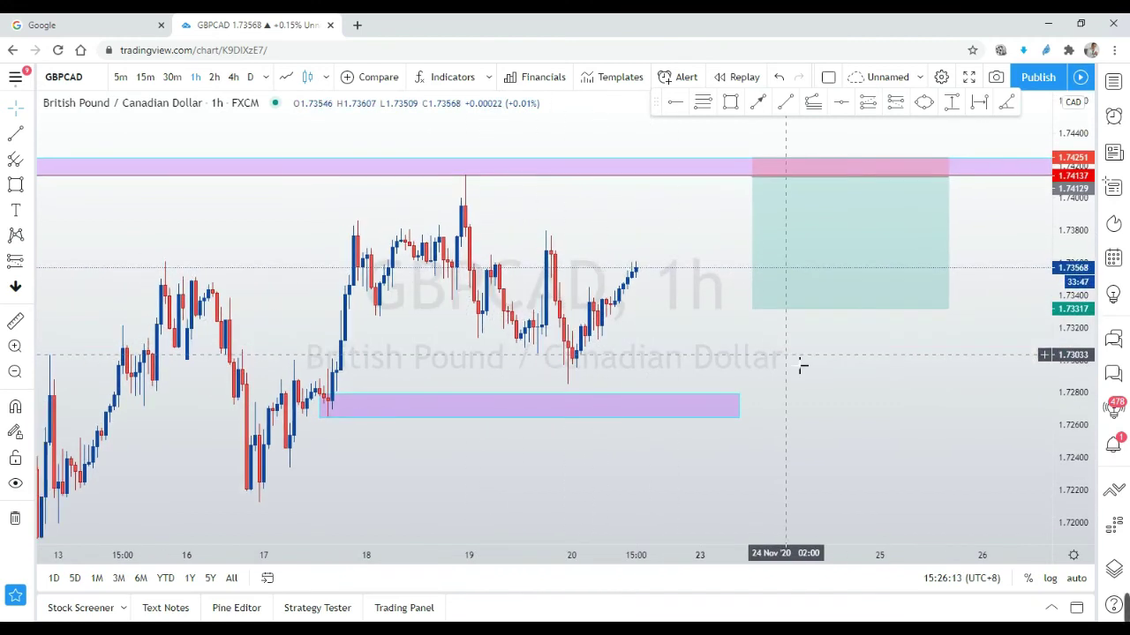
{"action": "scroll", "coordinate": [800, 367], "scroll_direction": "down", "scroll_amount": 2}
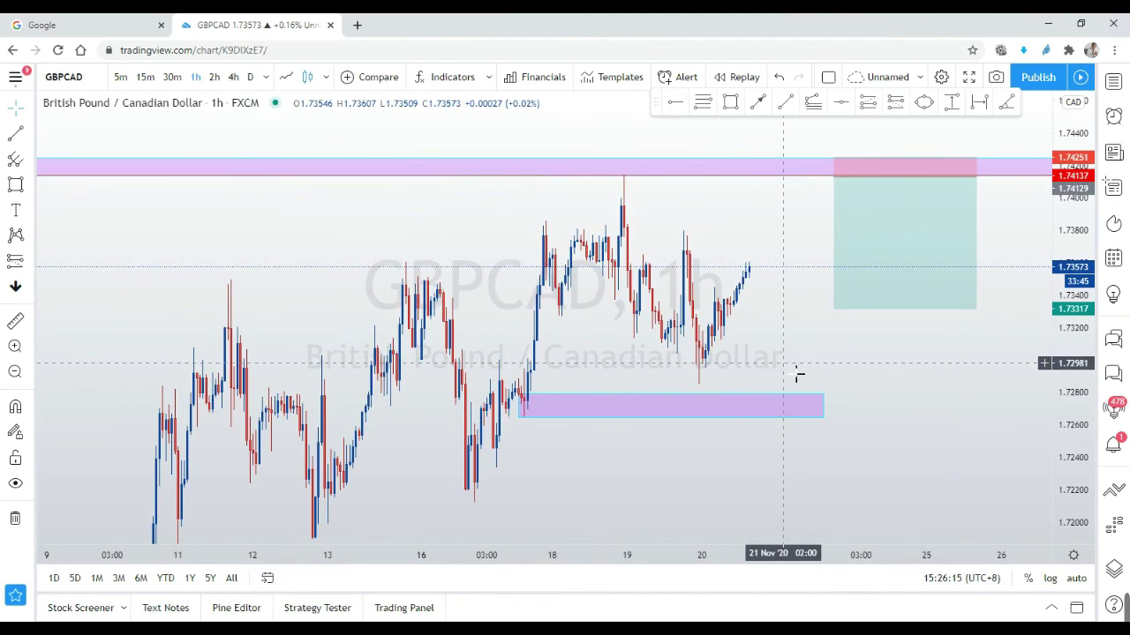
{"action": "left_click_drag", "start_coordinate": [1065, 241], "coordinate": [1065, 278]}
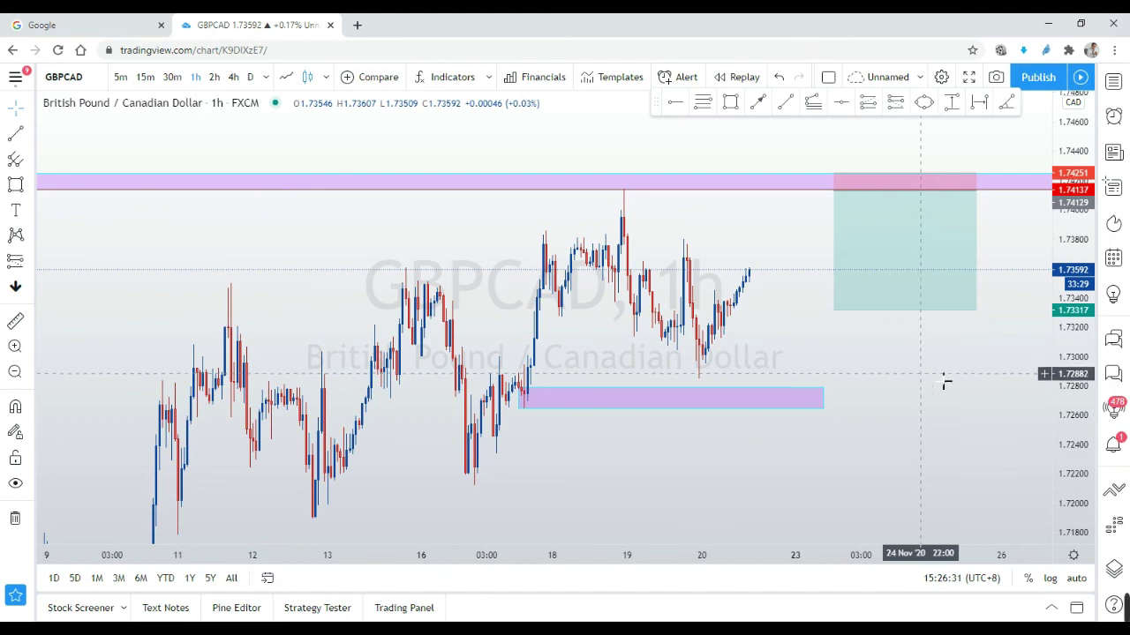
{"action": "left_click_drag", "start_coordinate": [1082, 260], "coordinate": [1080, 353]}
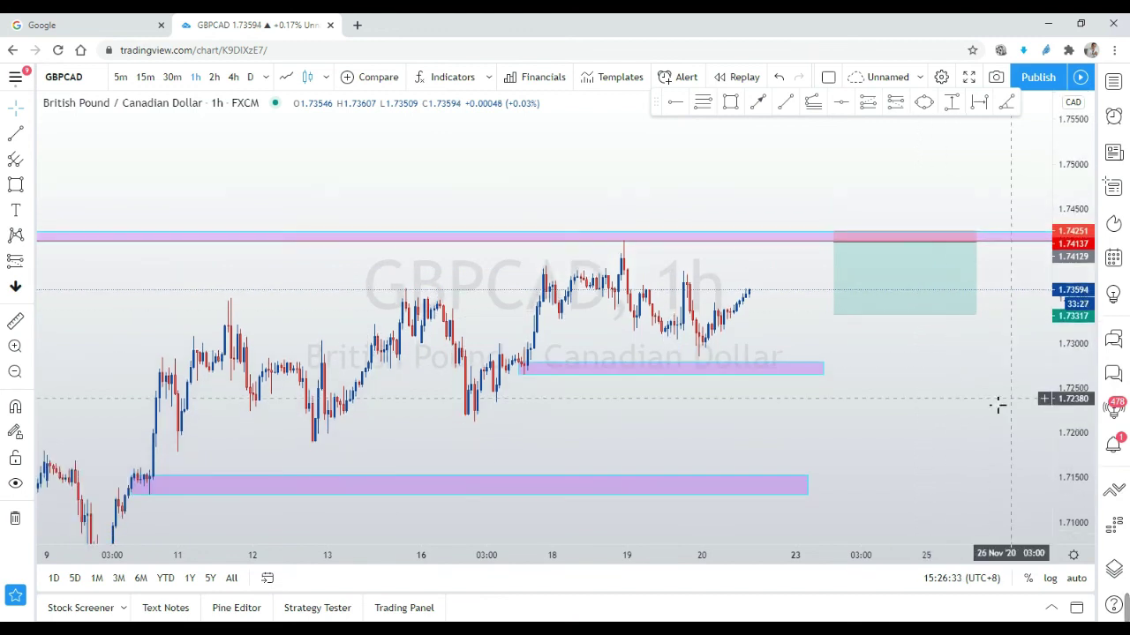
Step: Extend the demand zone nearest below price to 25 November 03:00 and raise its upper edge to the 20 November swing low
{"action": "scroll", "coordinate": [994, 402], "scroll_direction": "down", "scroll_amount": 1}
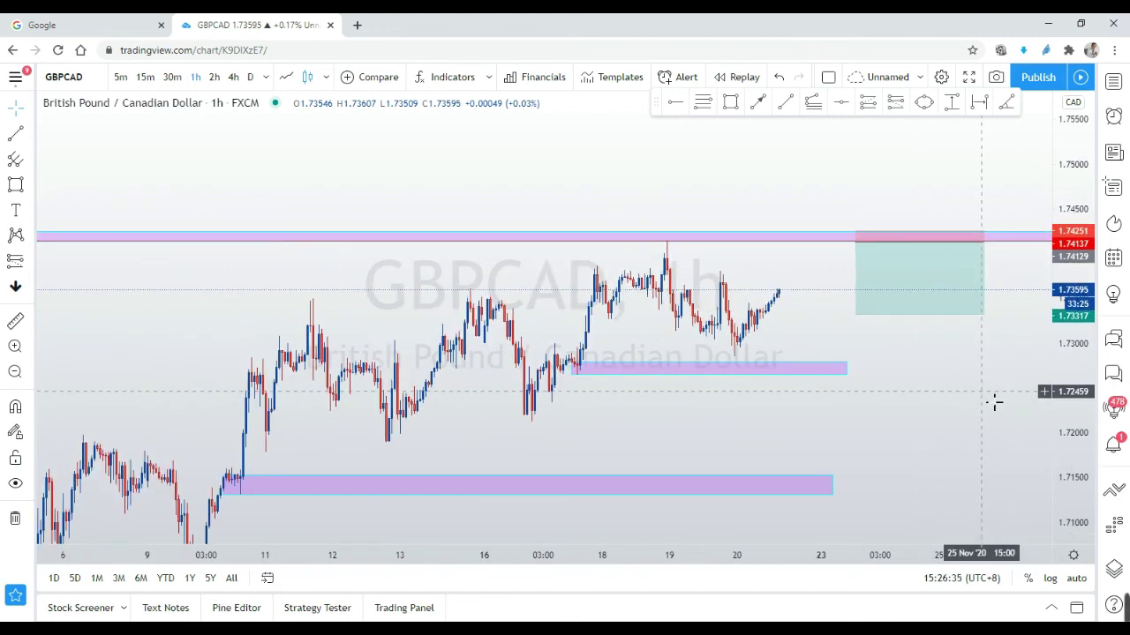
{"action": "scroll", "coordinate": [993, 403], "scroll_direction": "down", "scroll_amount": 1}
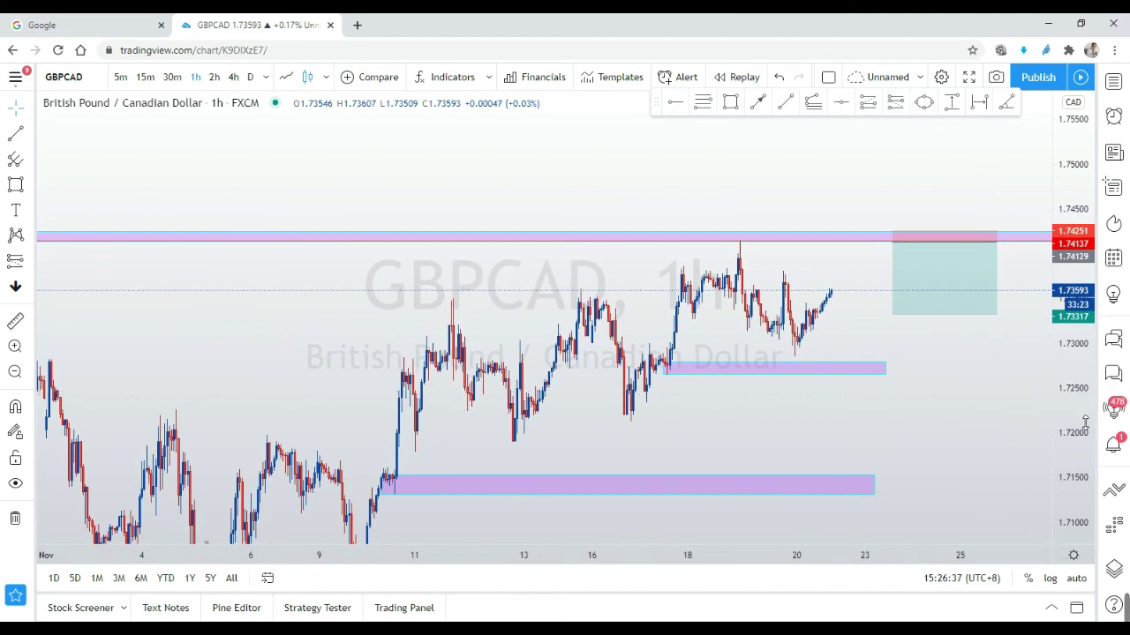
{"action": "left_click_drag", "start_coordinate": [1083, 428], "coordinate": [1082, 408]}
{"action": "left_click_drag", "start_coordinate": [959, 412], "coordinate": [1013, 413]}
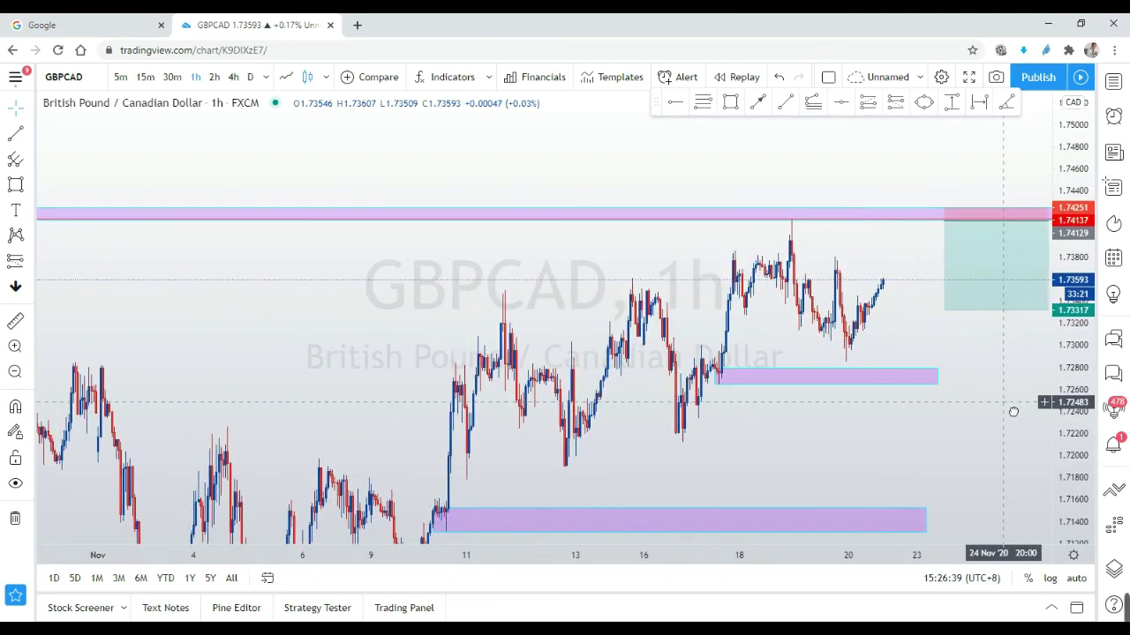
{"action": "left_click_drag", "start_coordinate": [1081, 312], "coordinate": [1078, 364]}
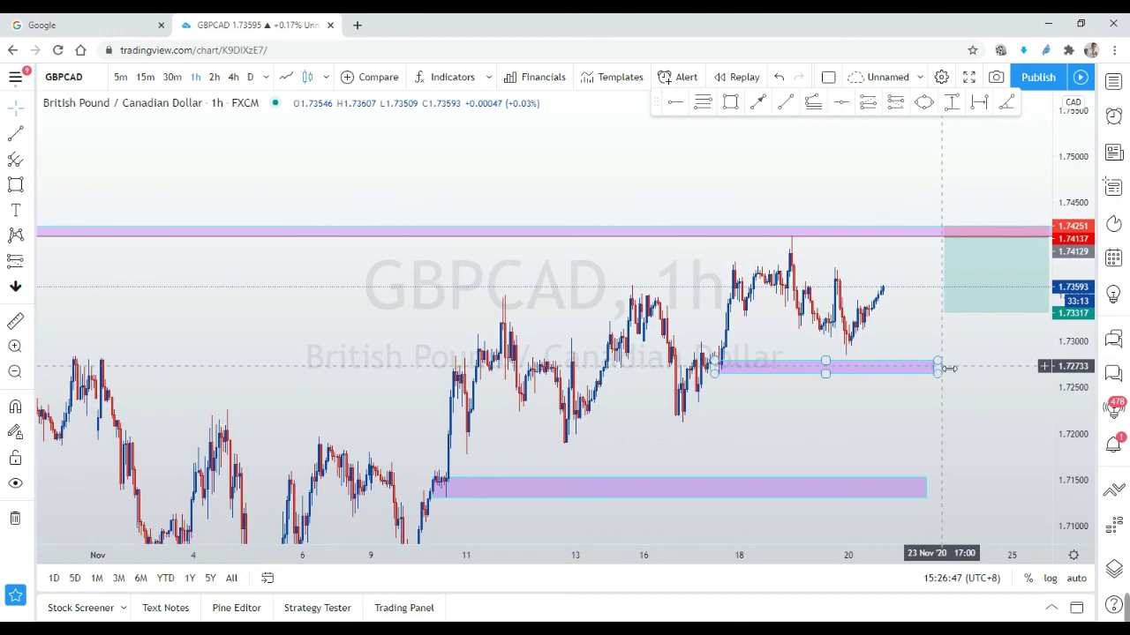
{"action": "left_click_drag", "start_coordinate": [949, 369], "coordinate": [1019, 369]}
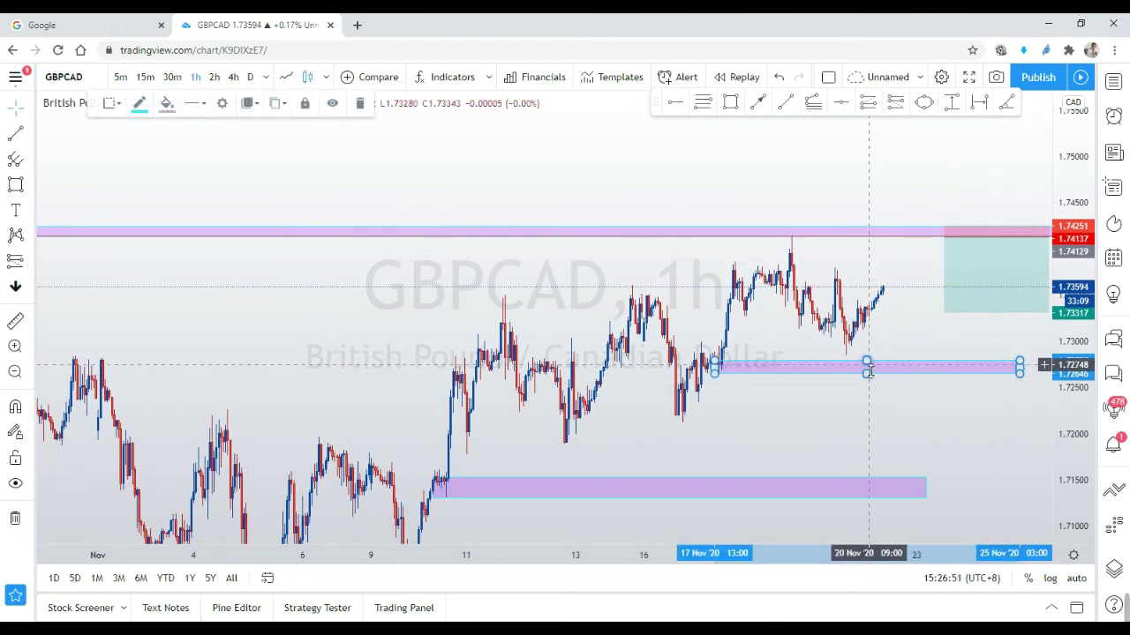
{"action": "left_click_drag", "start_coordinate": [868, 362], "coordinate": [870, 355]}
{"action": "left_click", "coordinate": [858, 409]}
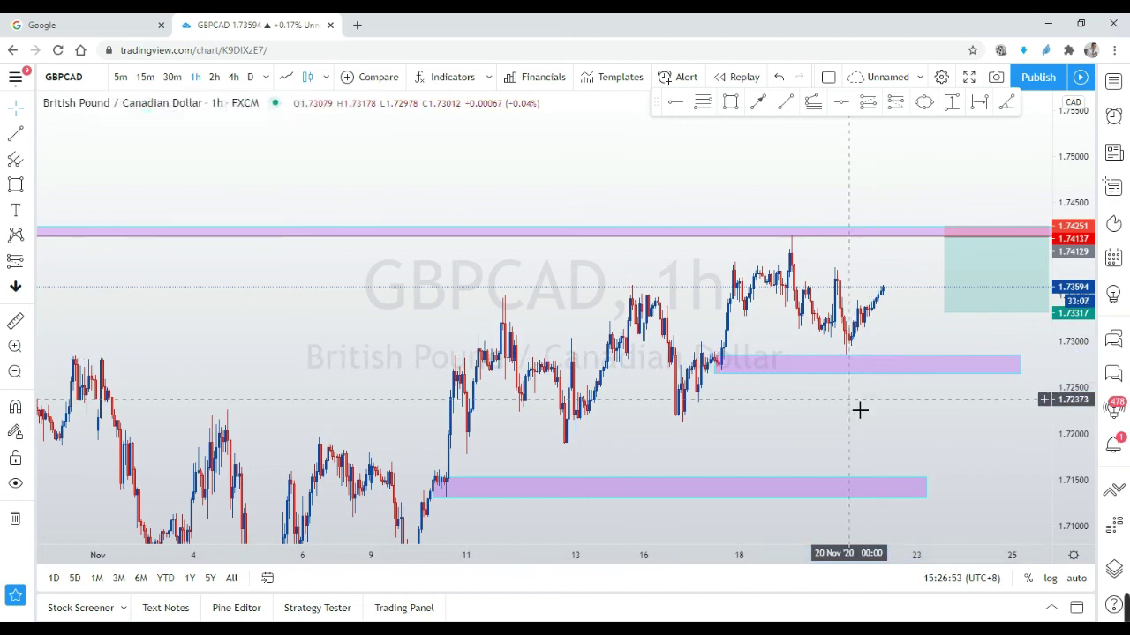